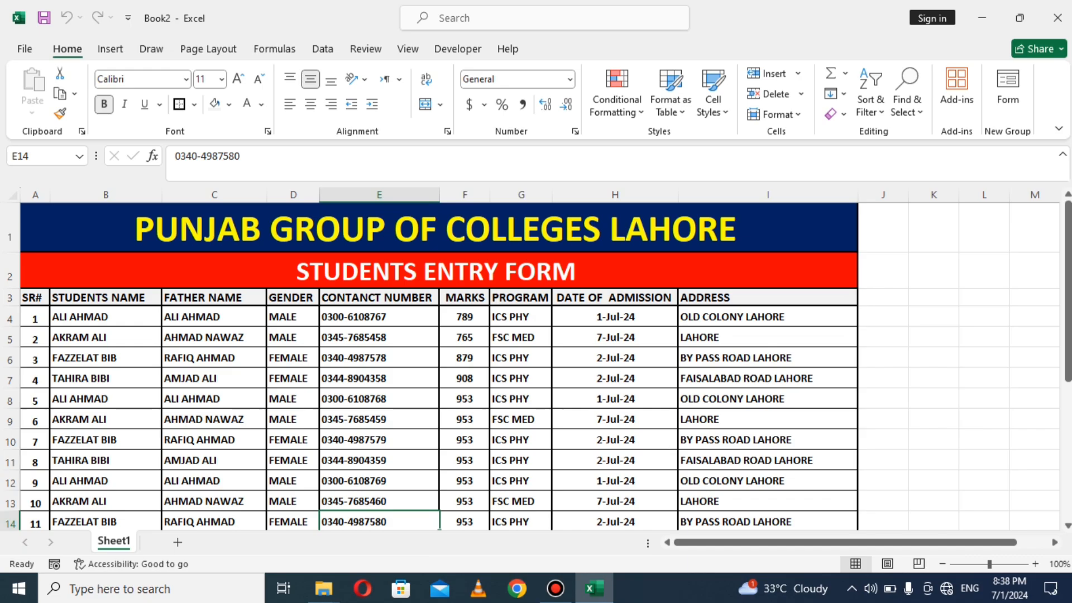
Step: Select the header row A3:I3 and open the Form data entry dialog for the student table
left_click(35, 297)
left_click_drag(35, 298, 767, 298)
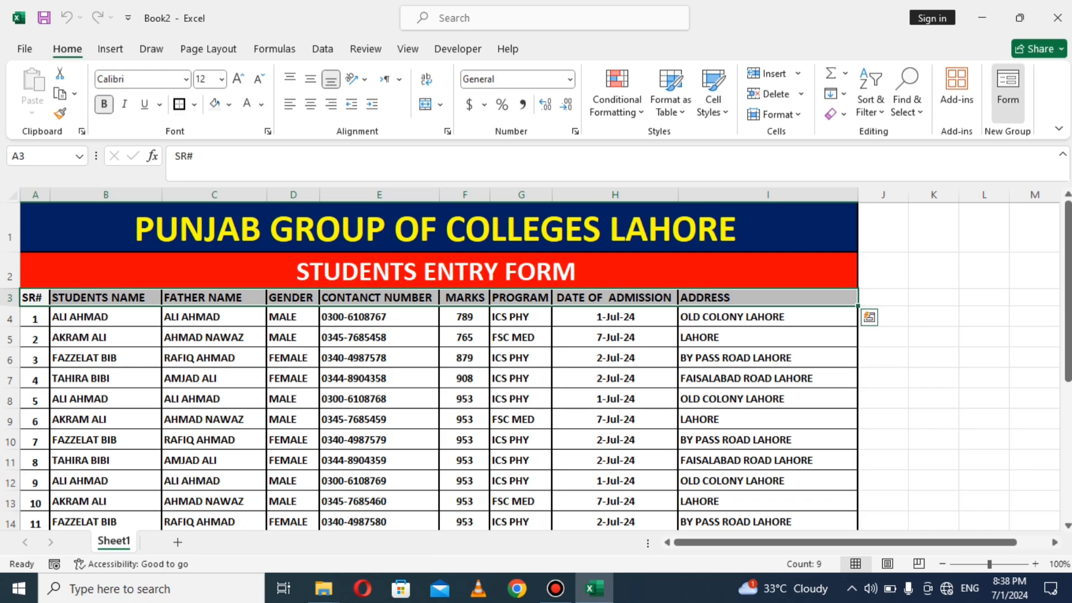
left_click(1008, 86)
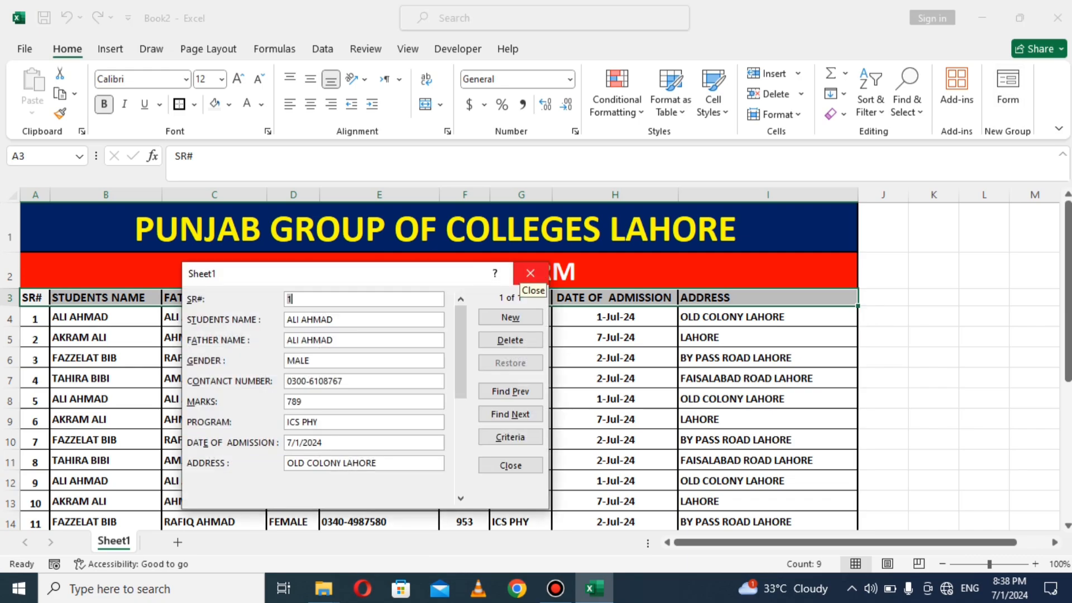
Step: Close the Sheet1 data form dialog
left_click(530, 273)
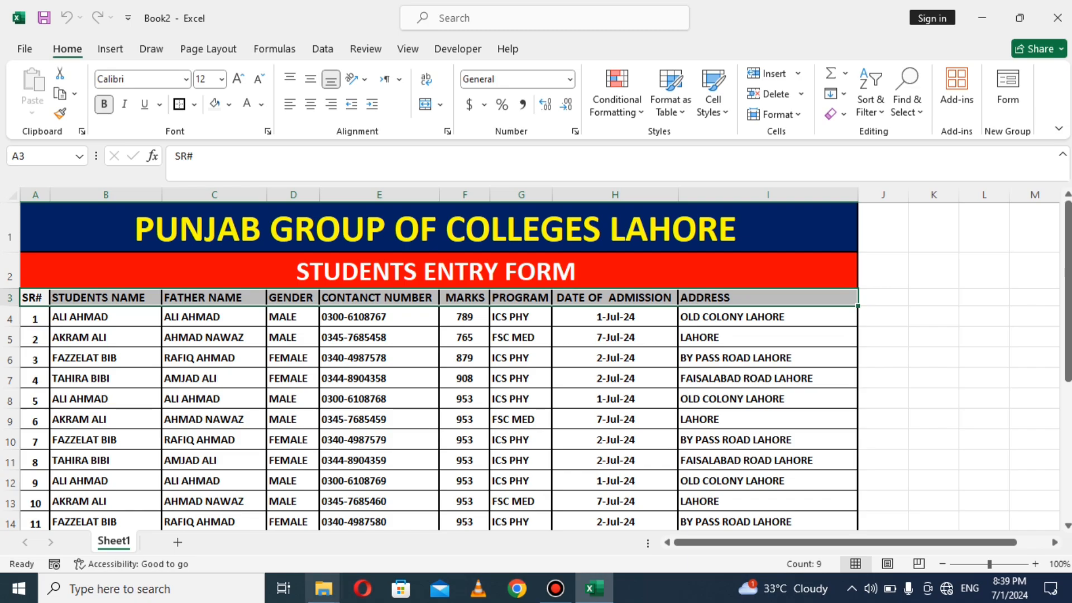
Step: Minimize the screen recorder and select cell A3 on the blank Sheet1
left_click(556, 588)
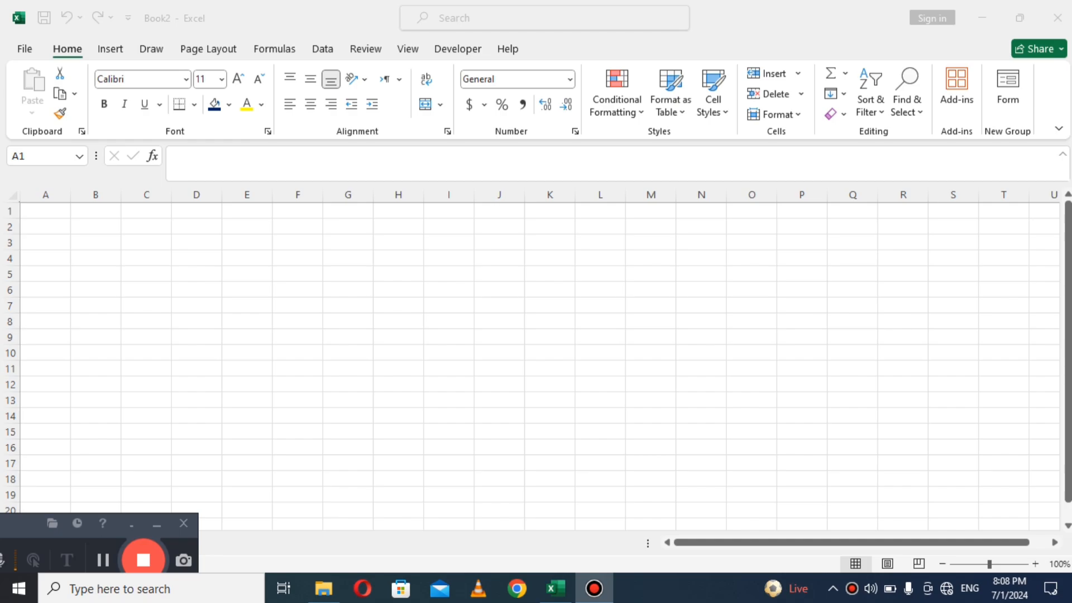
left_click_drag(35, 526, 280, 397)
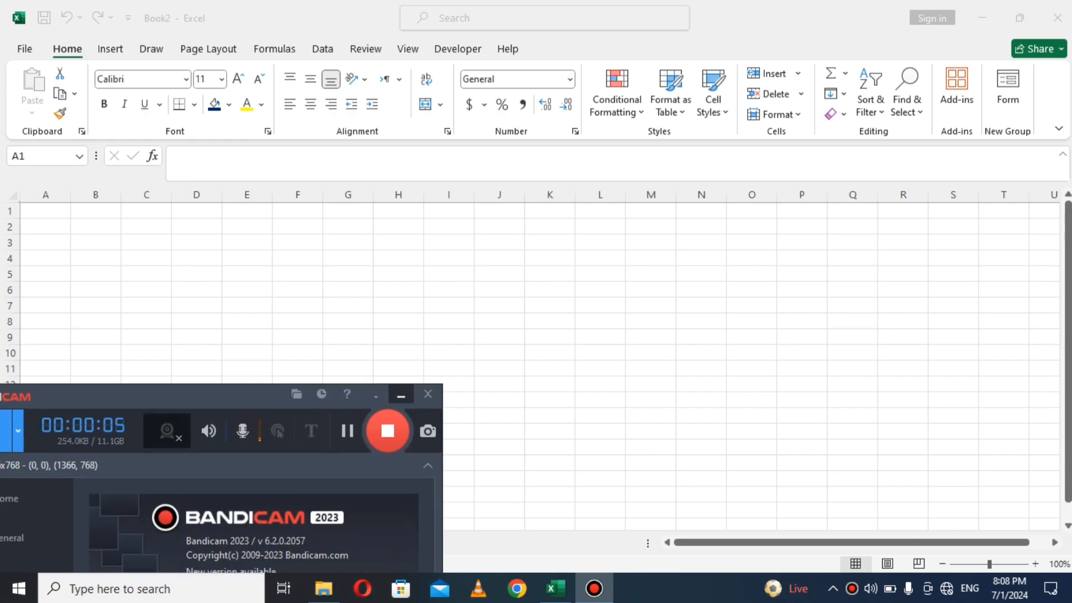
left_click(401, 394)
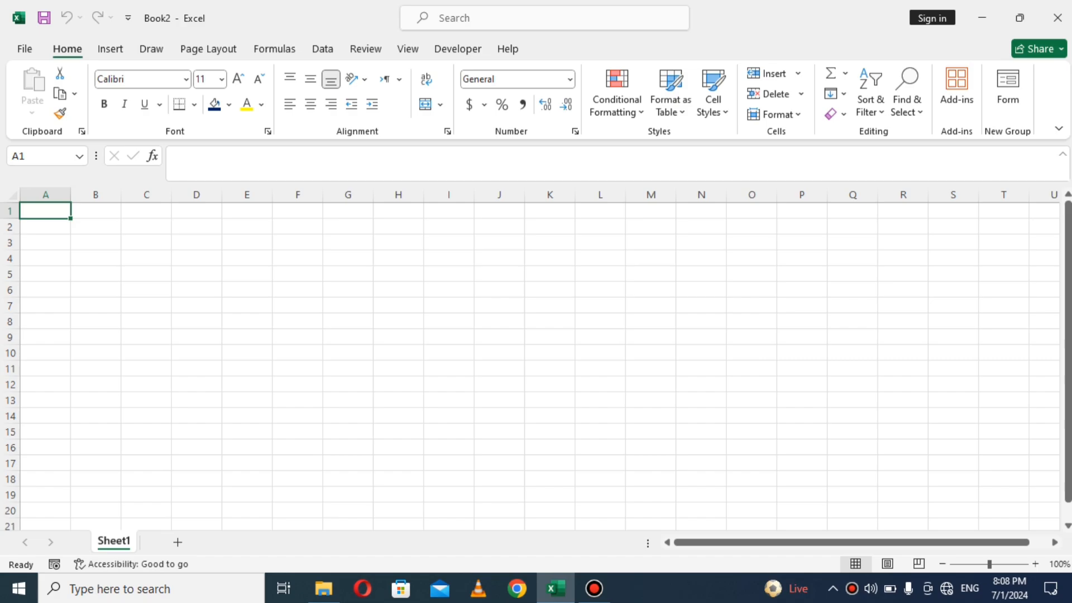
left_click(95, 289)
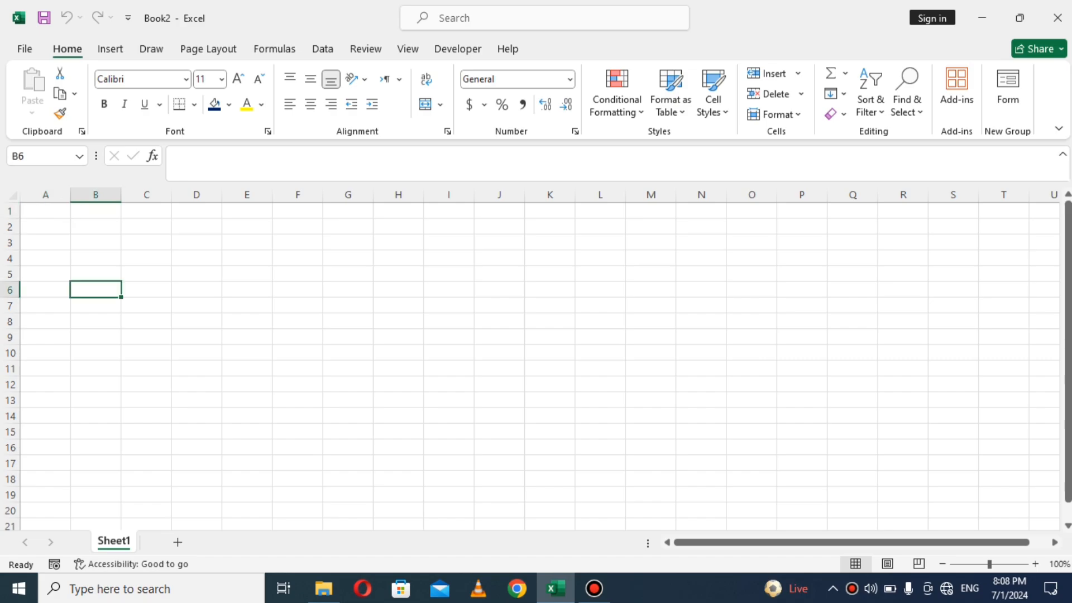
left_click(46, 242)
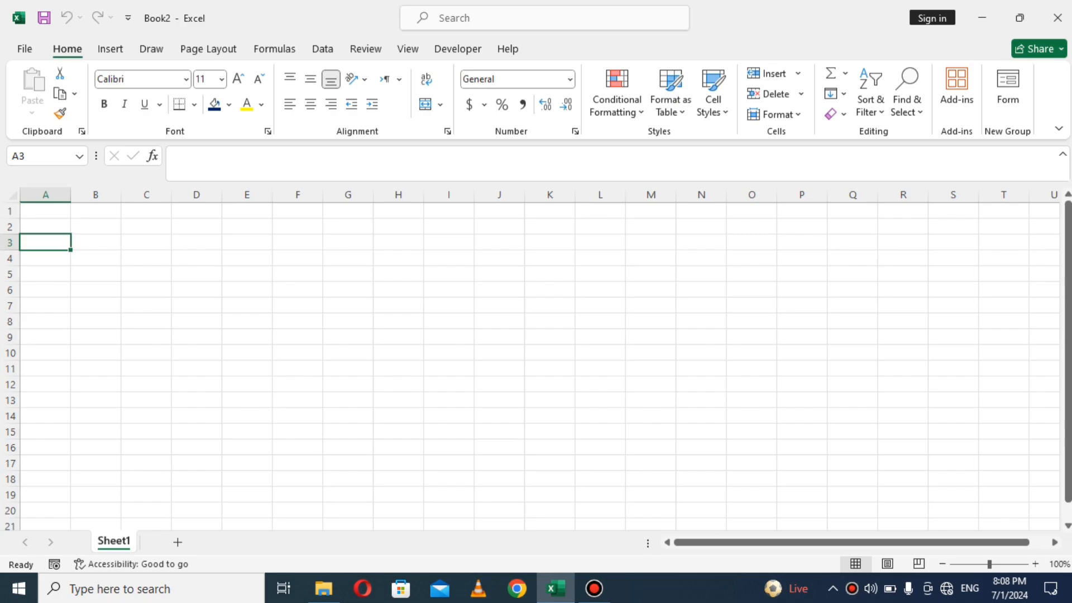
Step: Type SR# in A3 and STUDENTS NAME in B3, then confirm the B3 heading
type("SR")
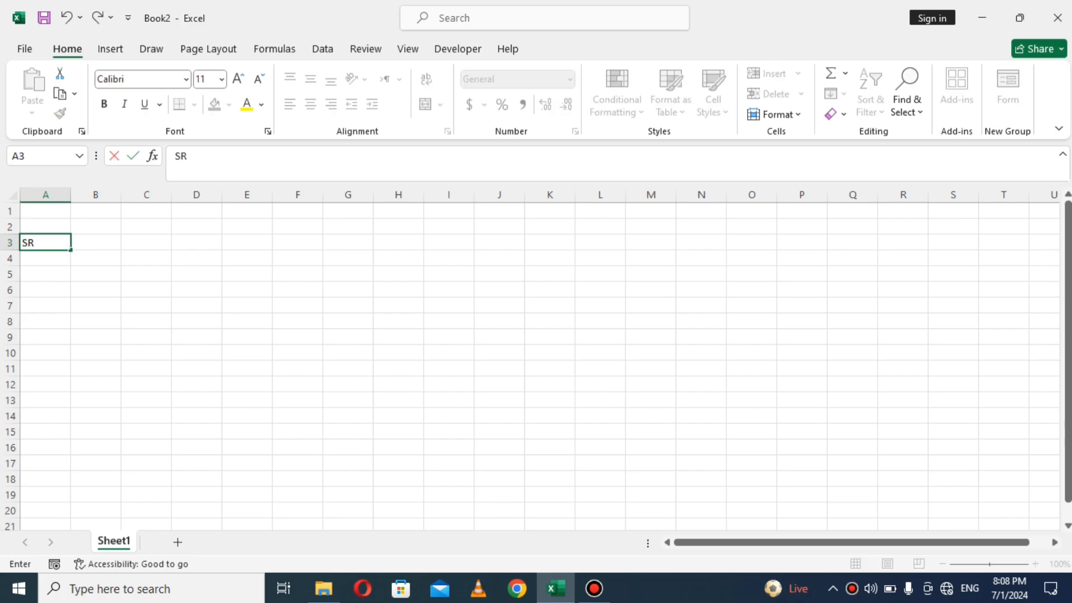
type("#")
key("Tab")
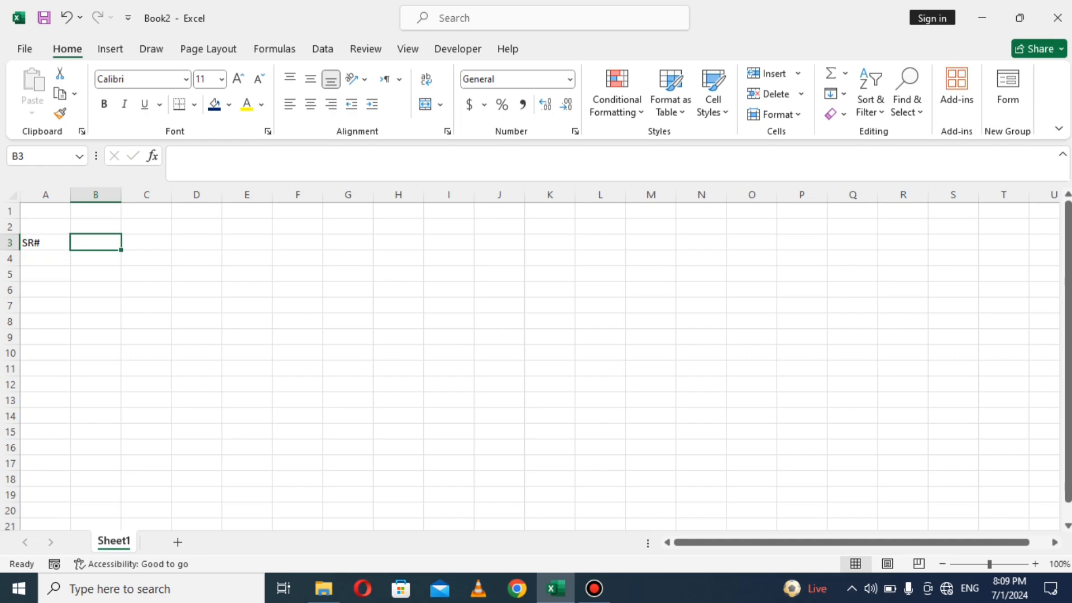
type("STUDE")
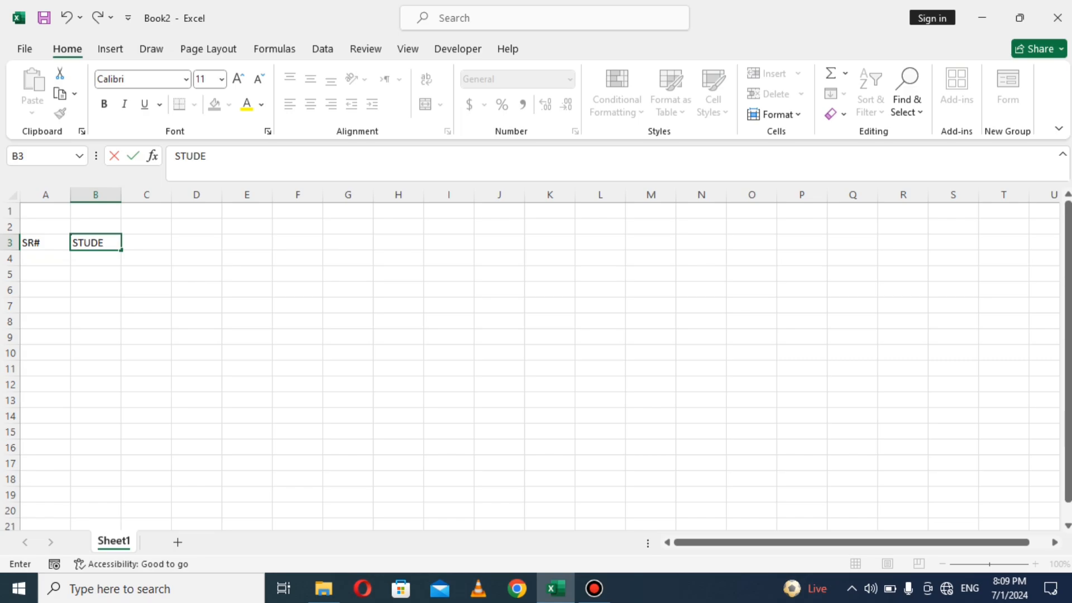
type("NTS NAME")
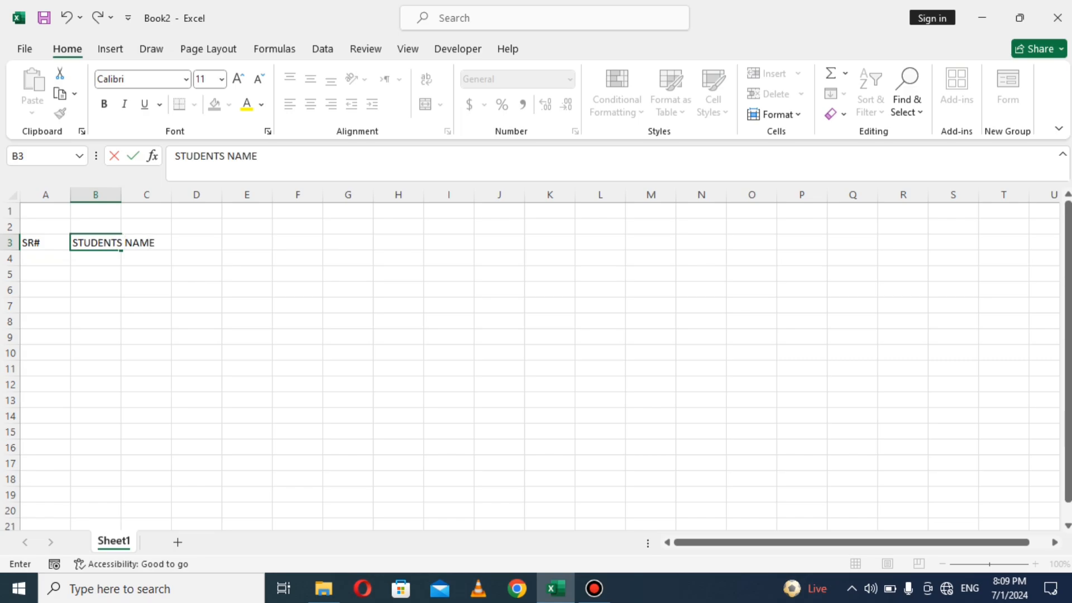
left_click(146, 274)
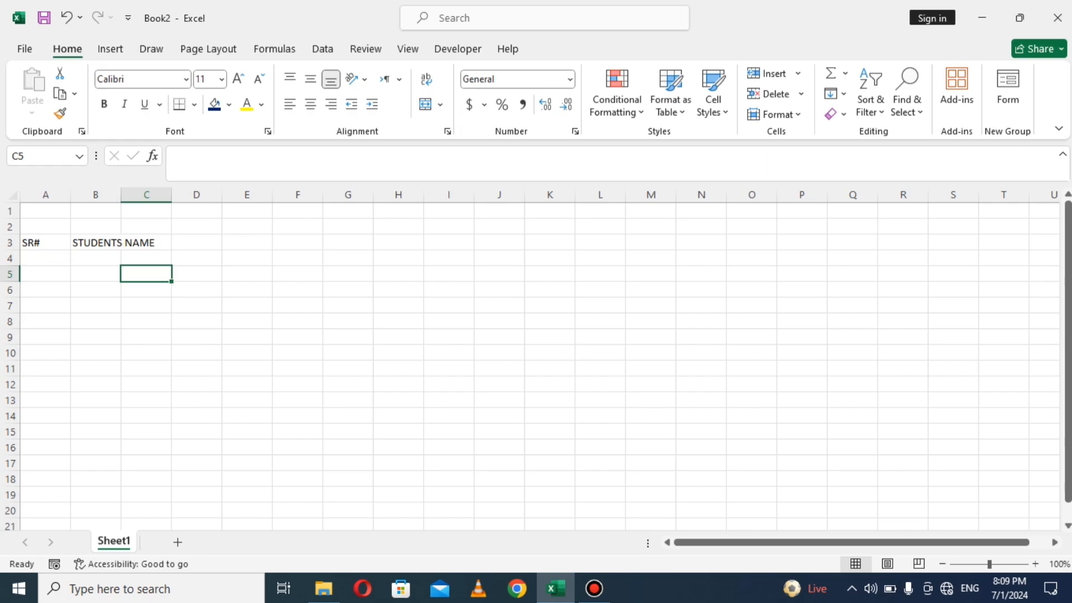
left_click(95, 243)
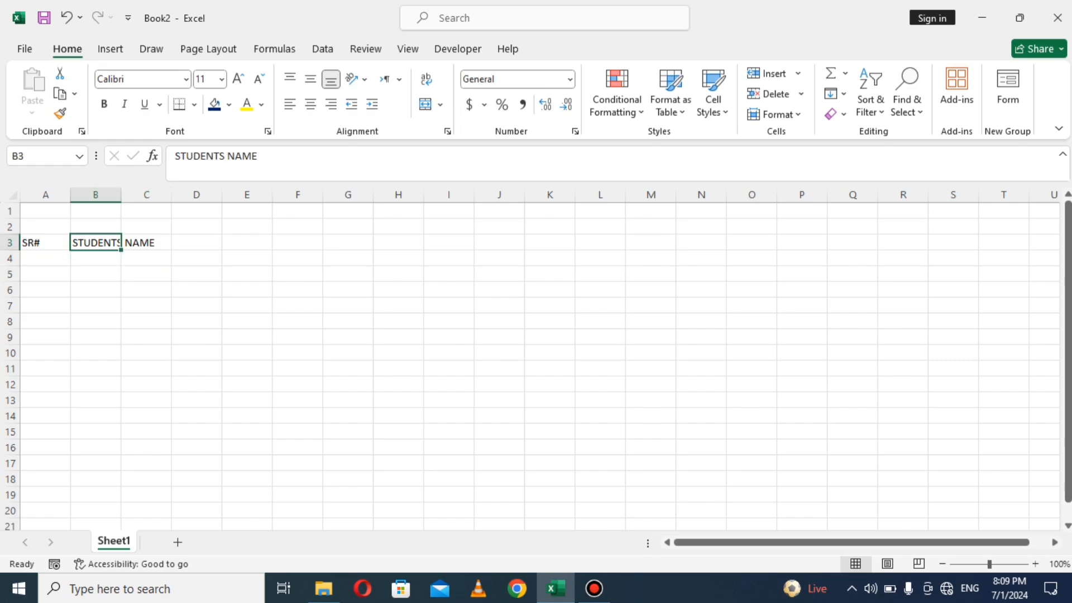
double_click(113, 242)
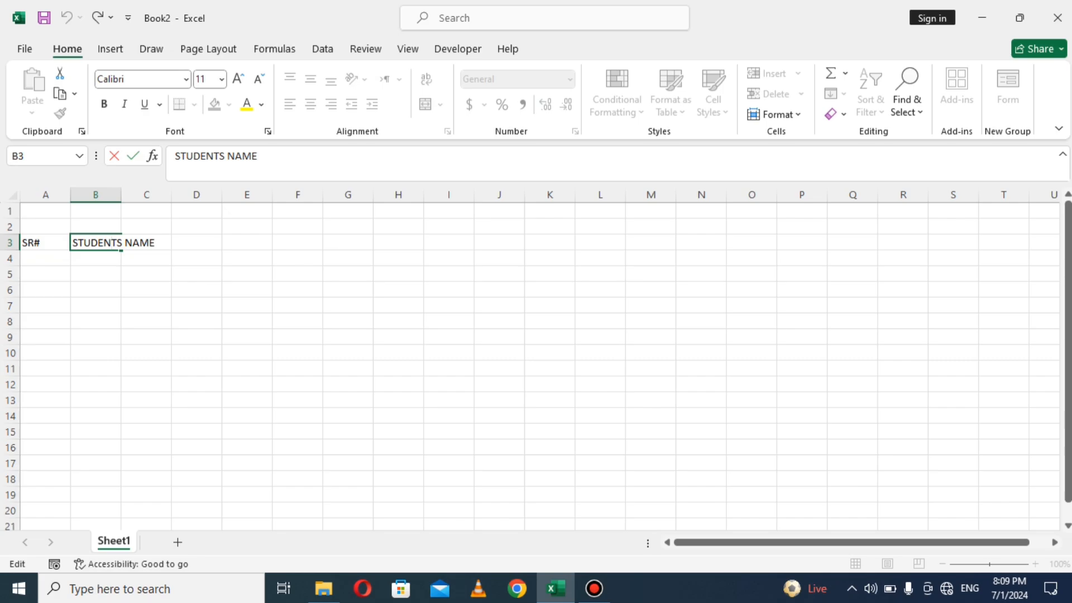
left_click(146, 289)
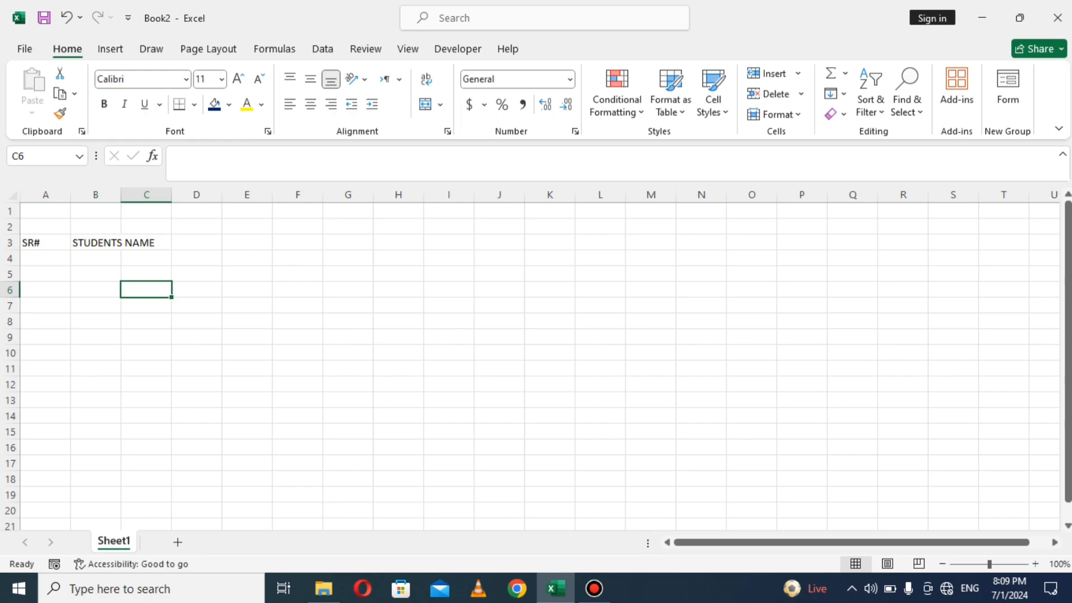
Step: Widen column B, then add FATHER NAME in C3 and CONTANCT NUMBER in D3, autofitting both columns
left_click_drag(121, 194, 161, 194)
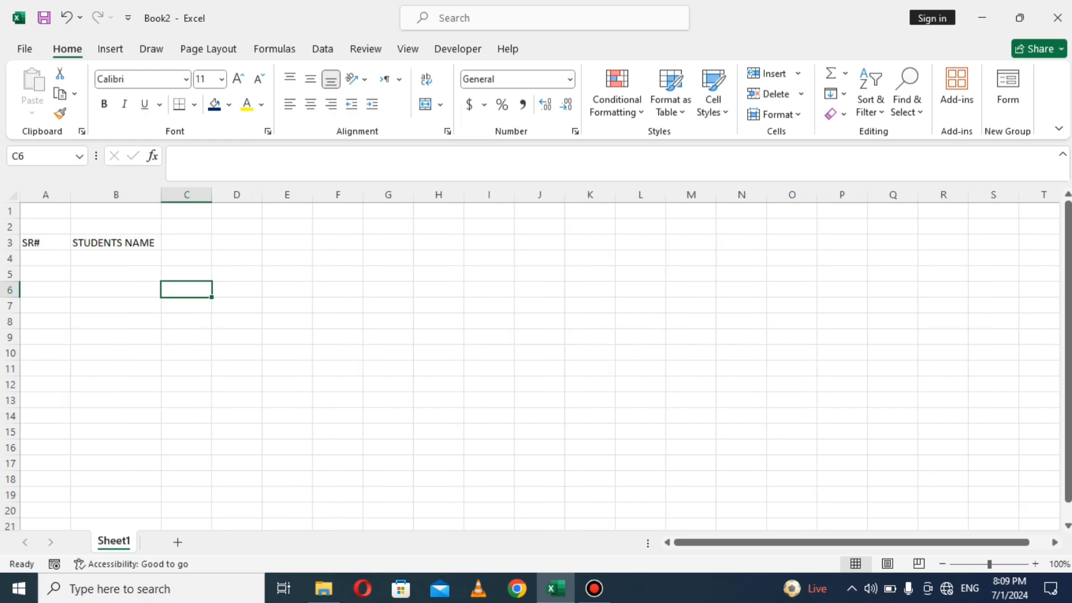
left_click(186, 243)
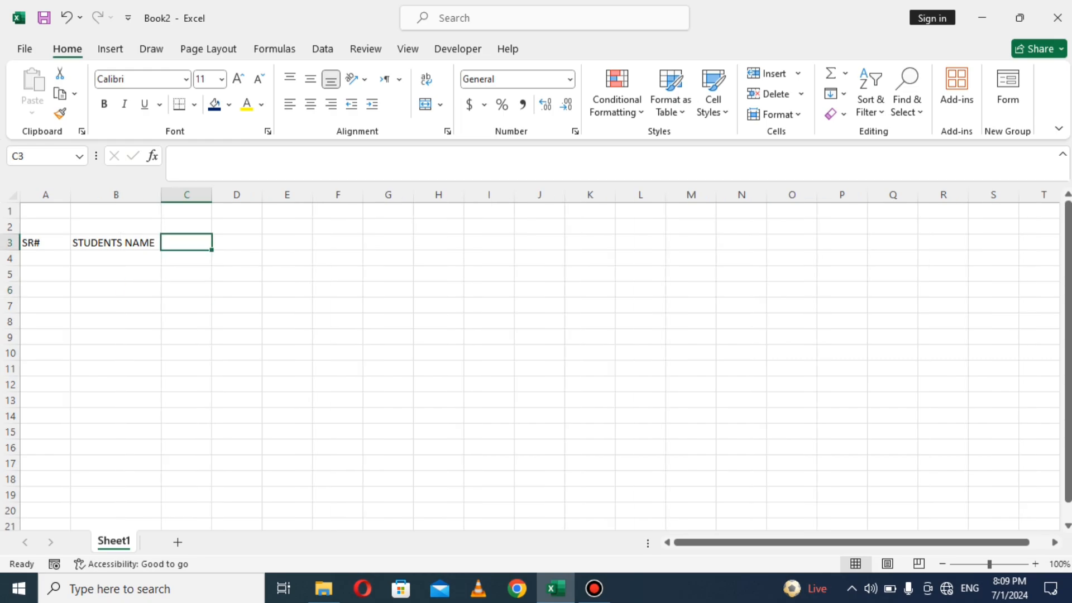
type("FATH")
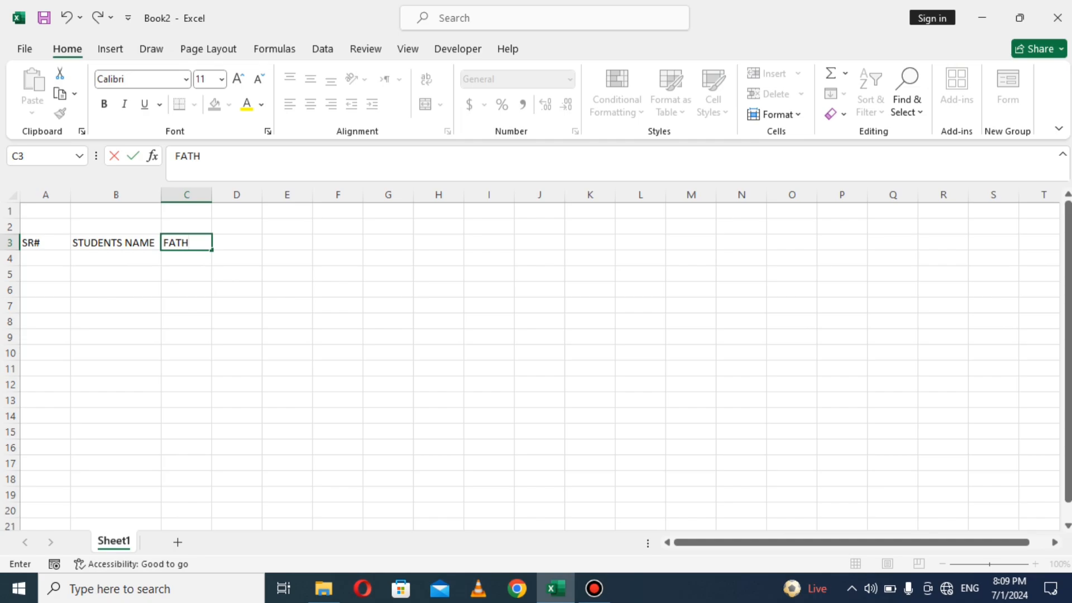
type("ER NAME")
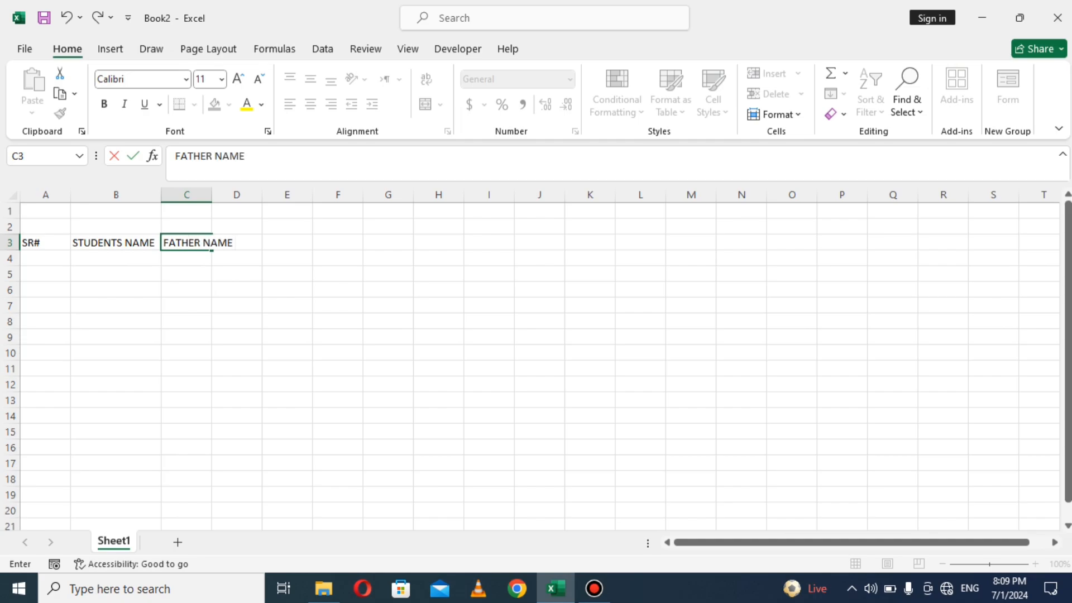
left_click(236, 289)
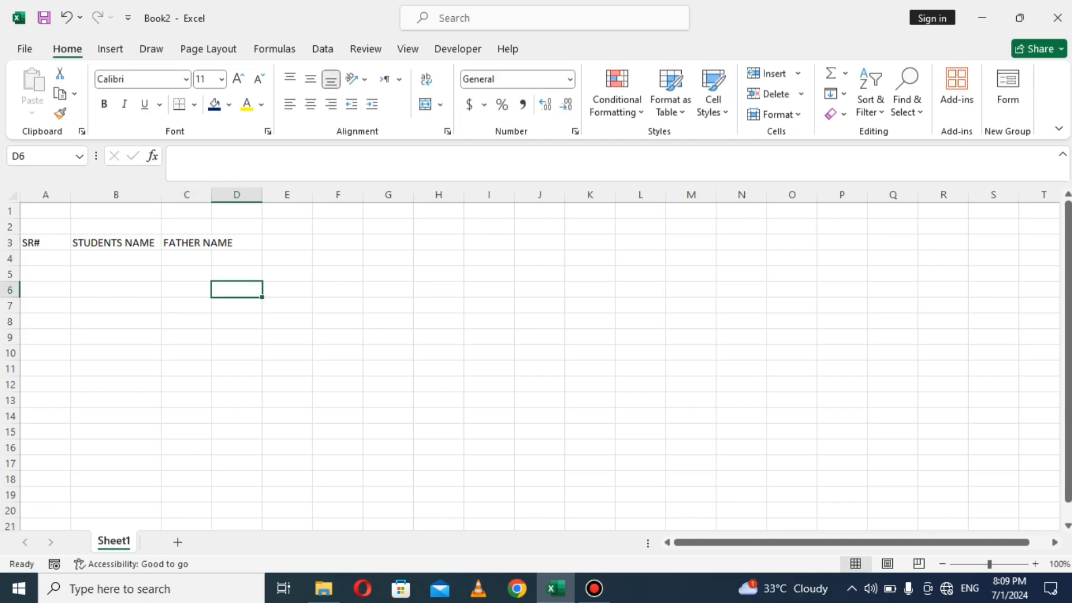
double_click(212, 194)
left_click(265, 243)
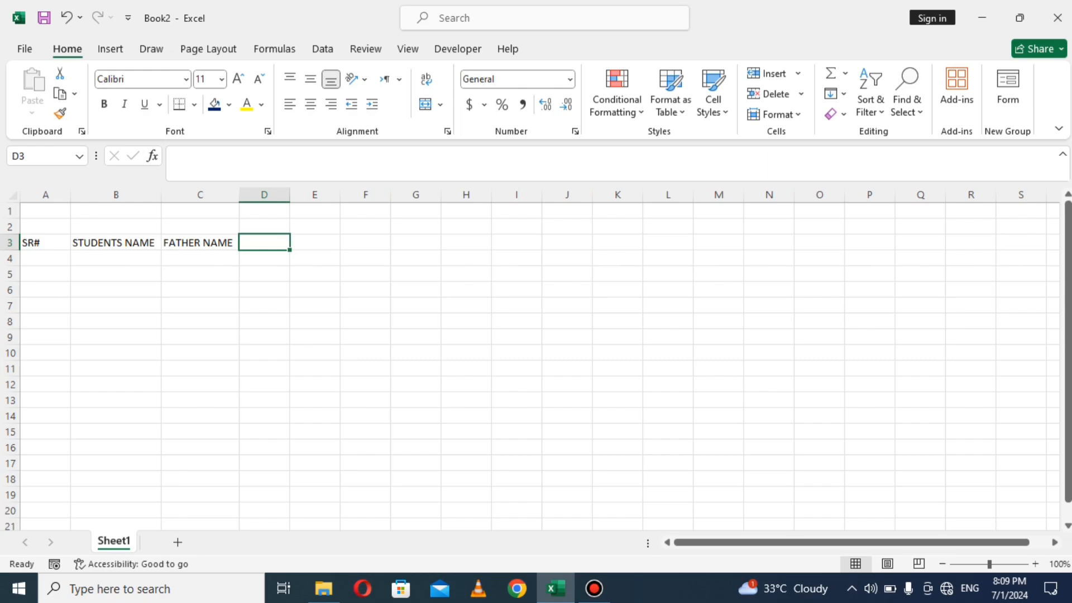
type("CO")
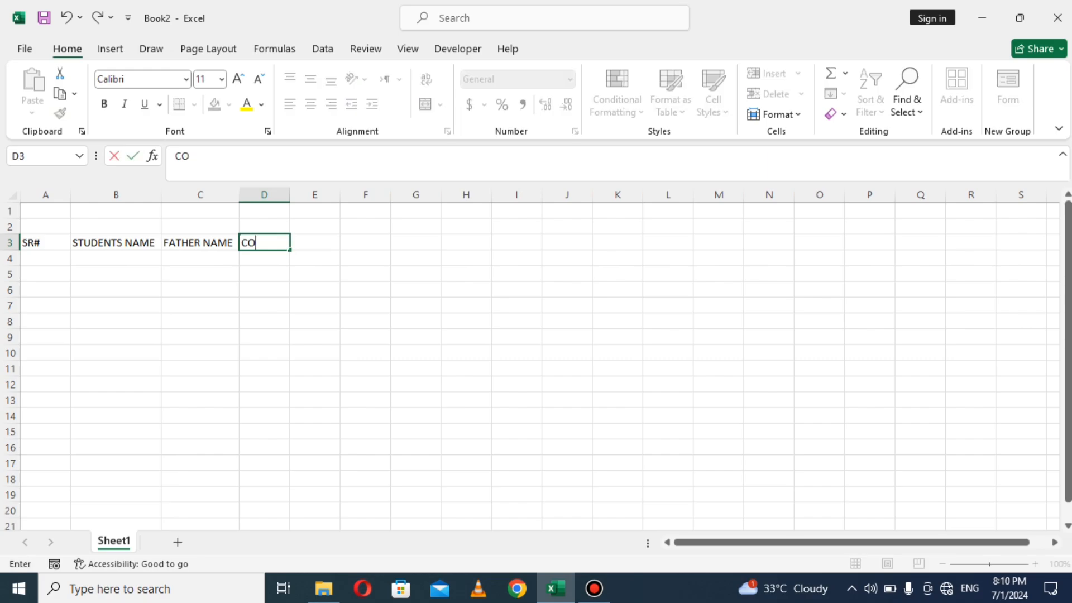
type("NTANCT NU")
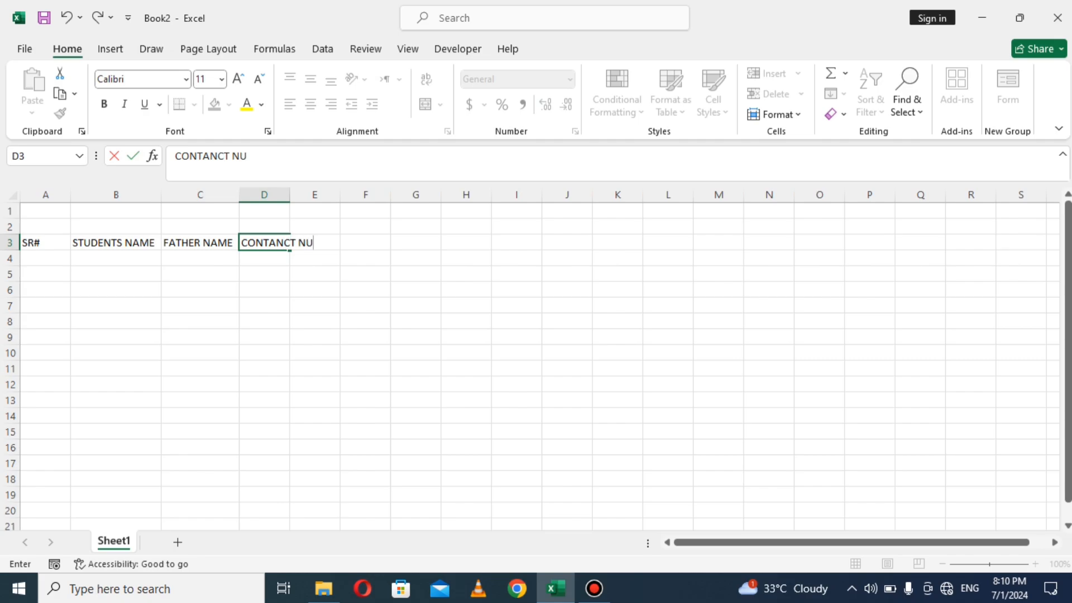
type("MBER")
left_click(315, 322)
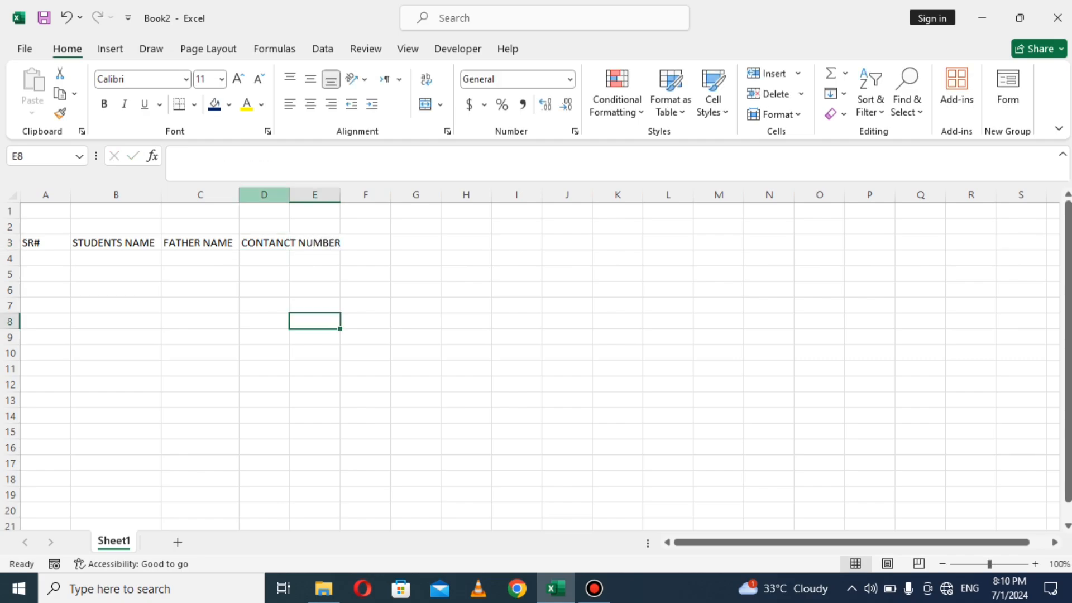
double_click(290, 195)
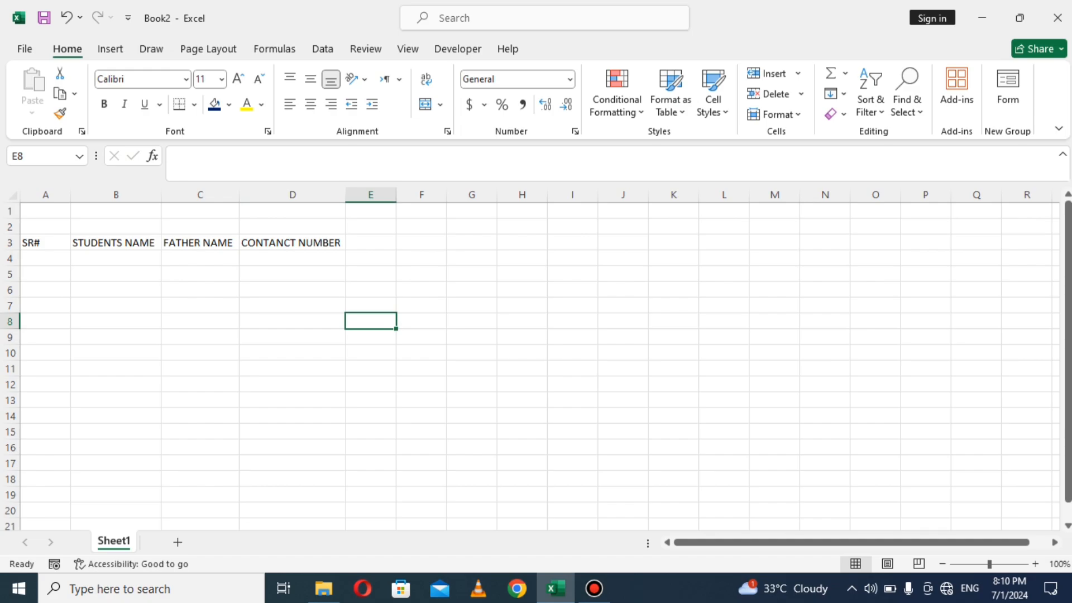
Step: Add MARKS in E3, PROGRAM in F3 and DATE OF ADMISSION in G3, autofitting column F
left_click(370, 242)
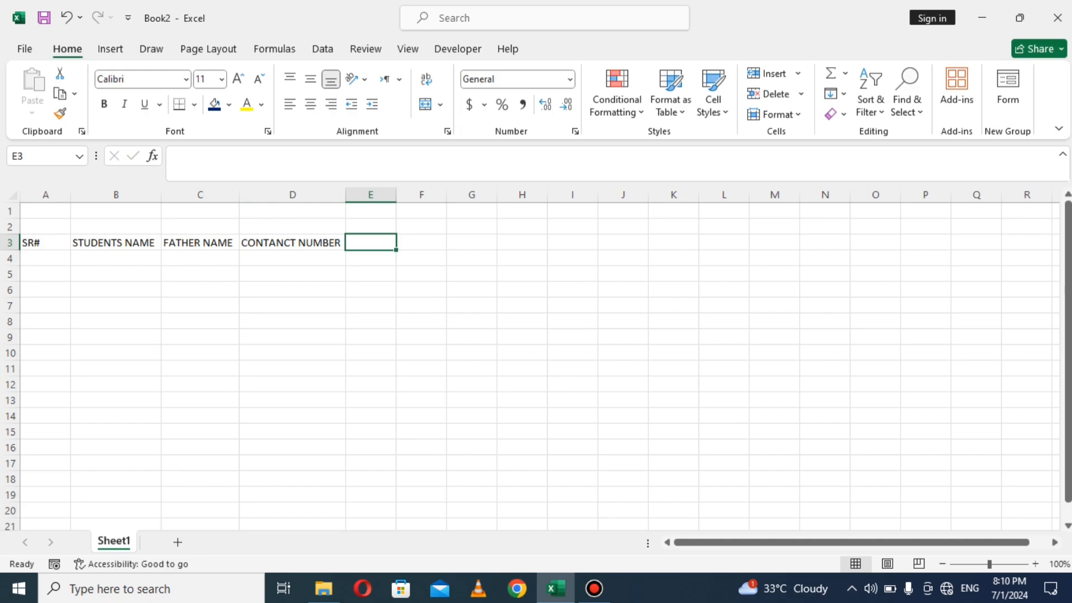
type("MARKS")
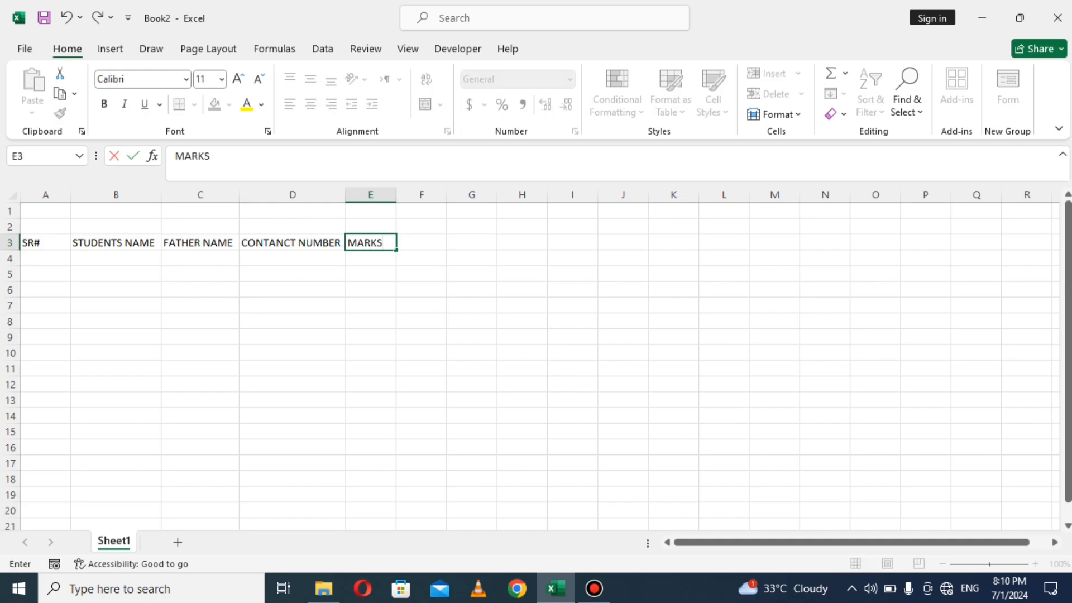
left_click(371, 290)
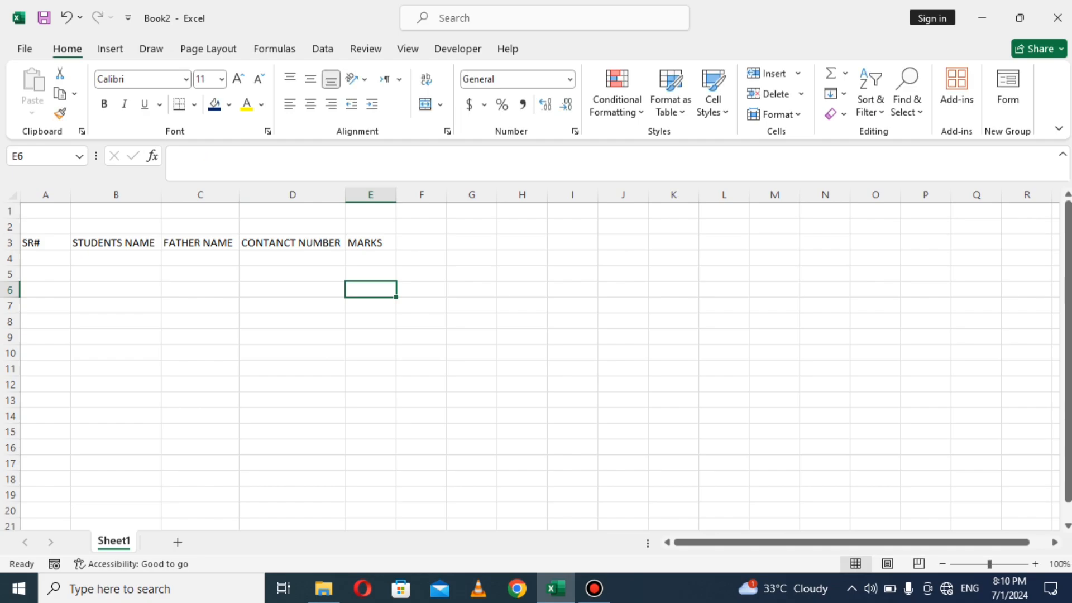
left_click(370, 243)
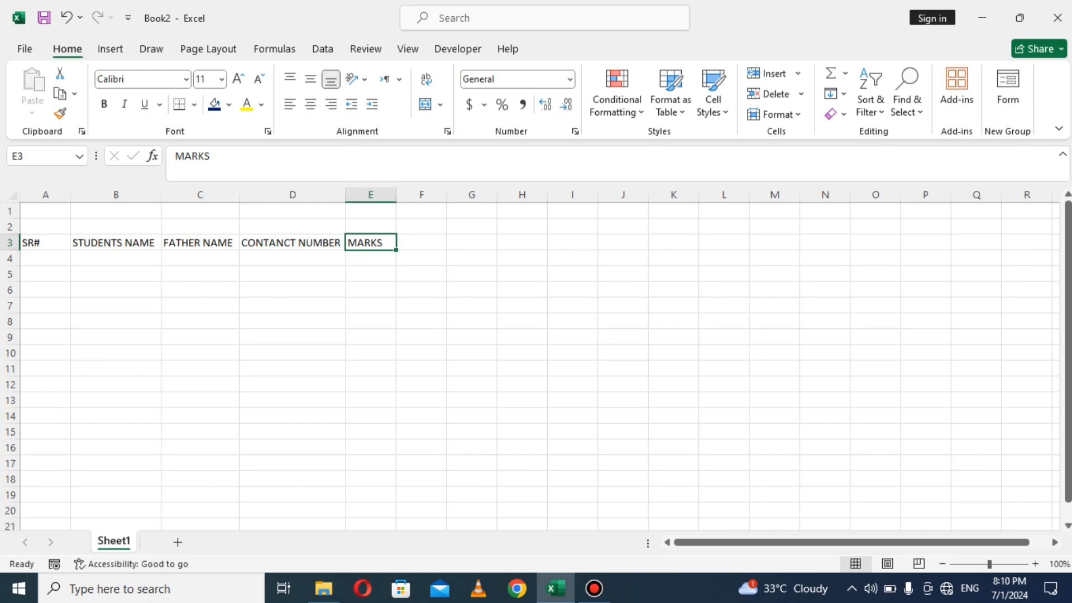
left_click(422, 242)
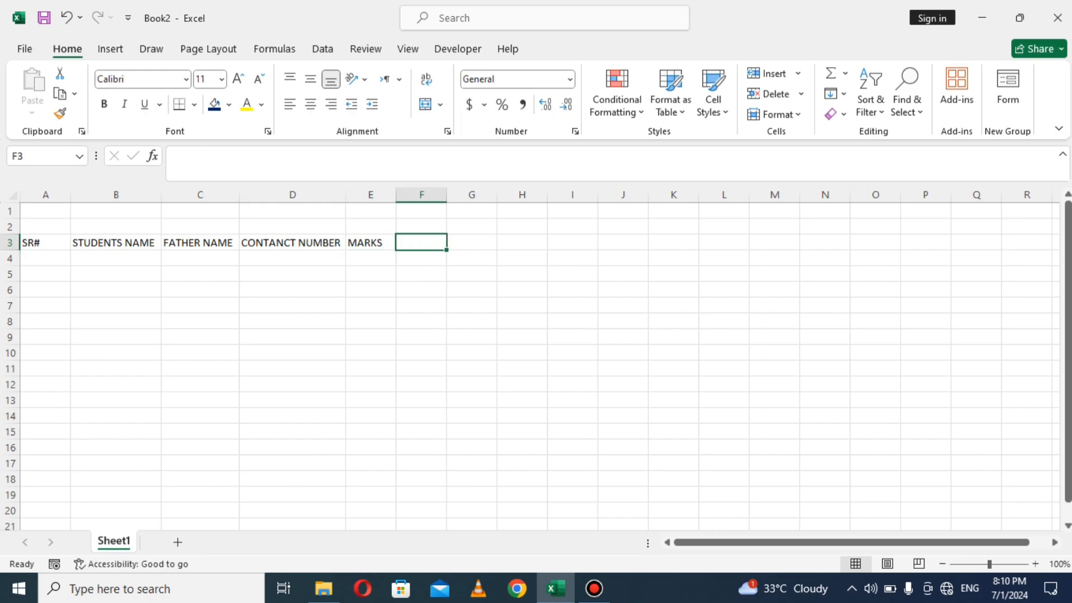
type("PR")
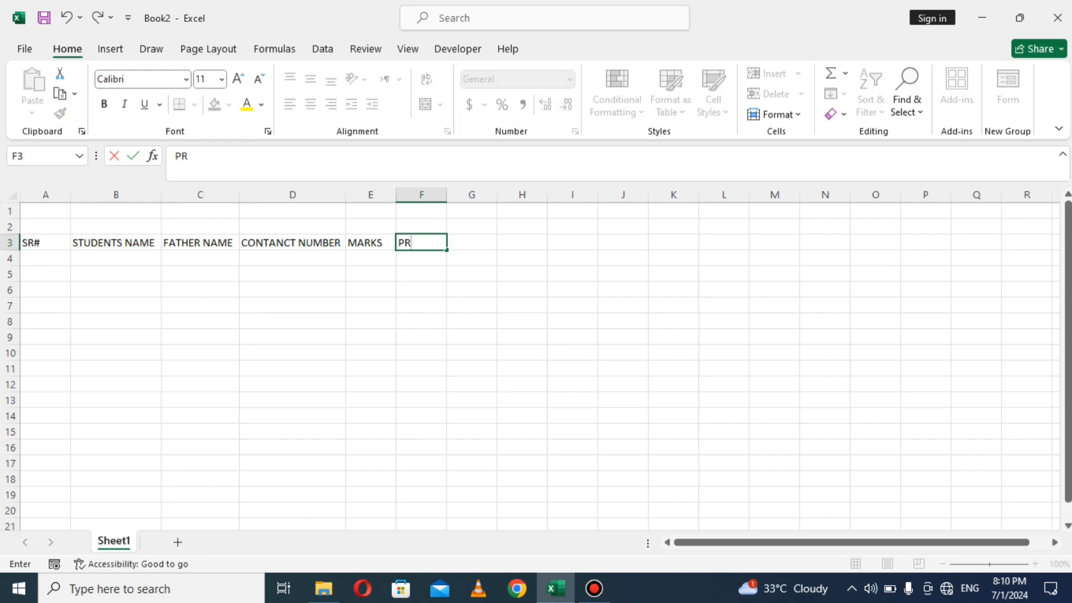
type("OGRAM")
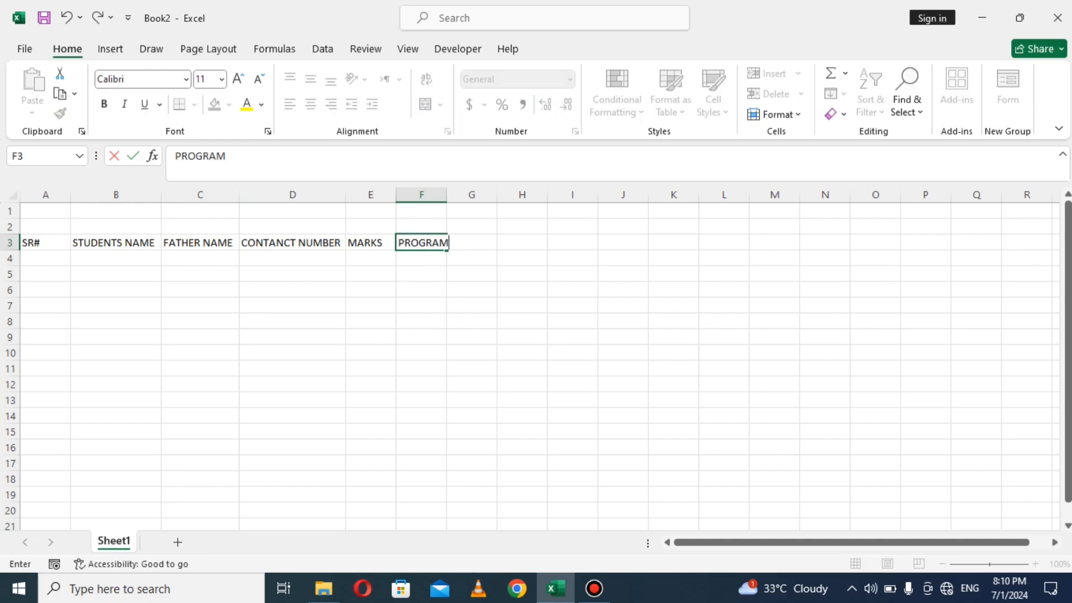
left_click(421, 274)
double_click(446, 195)
left_click(477, 243)
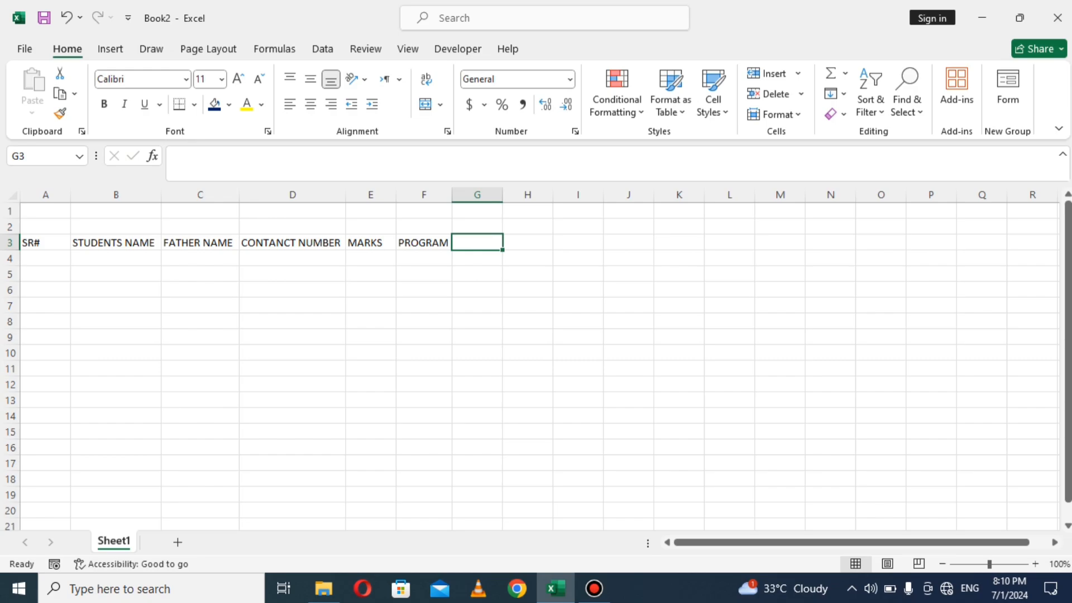
type("DATE")
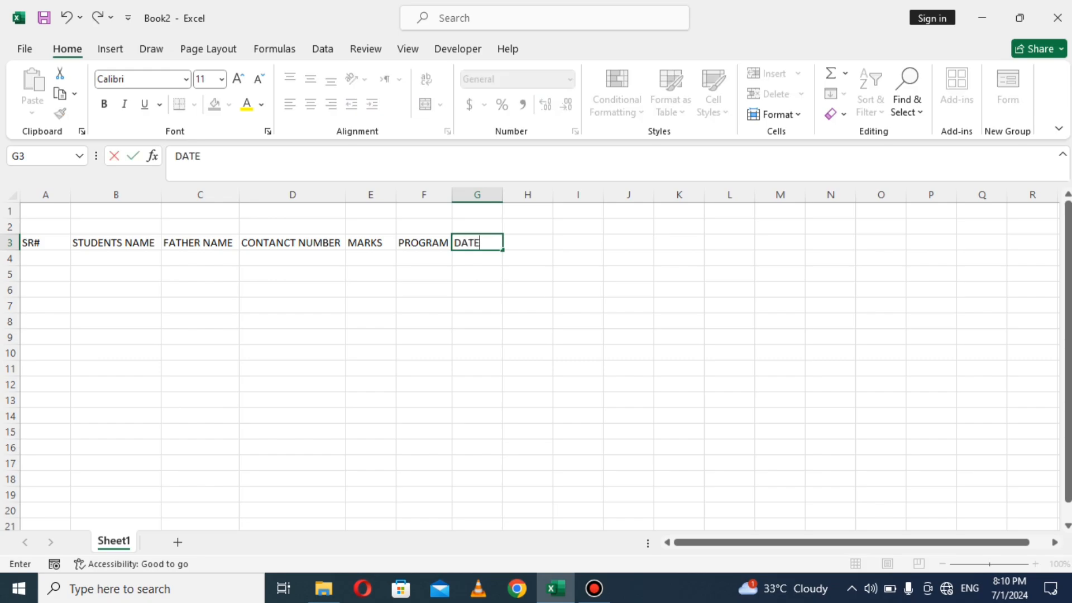
type(" OF  ADMISSION")
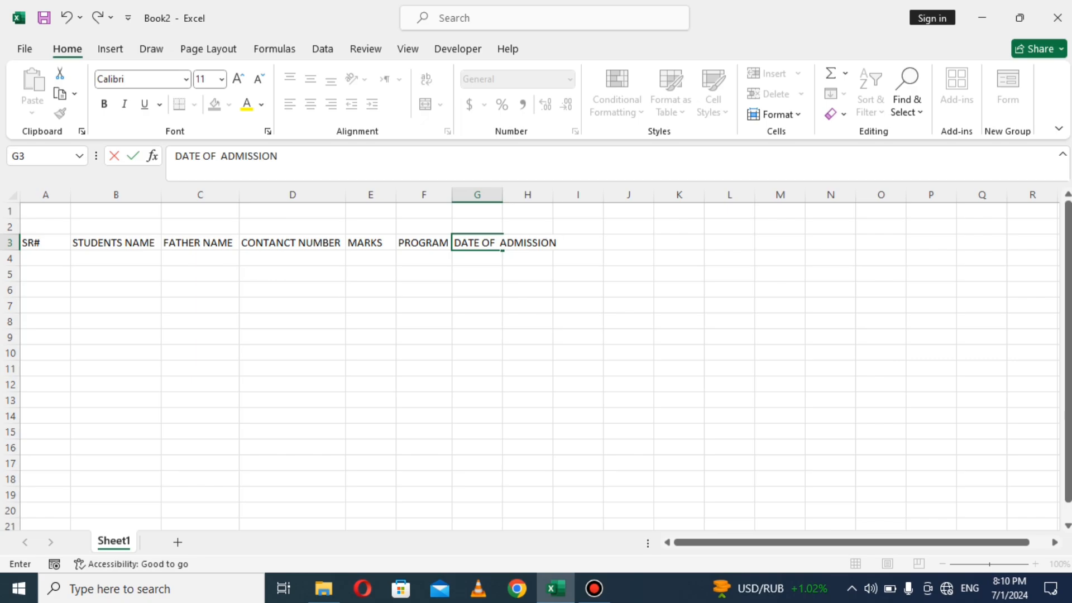
left_click(485, 290)
left_click_drag(503, 195, 503, 195)
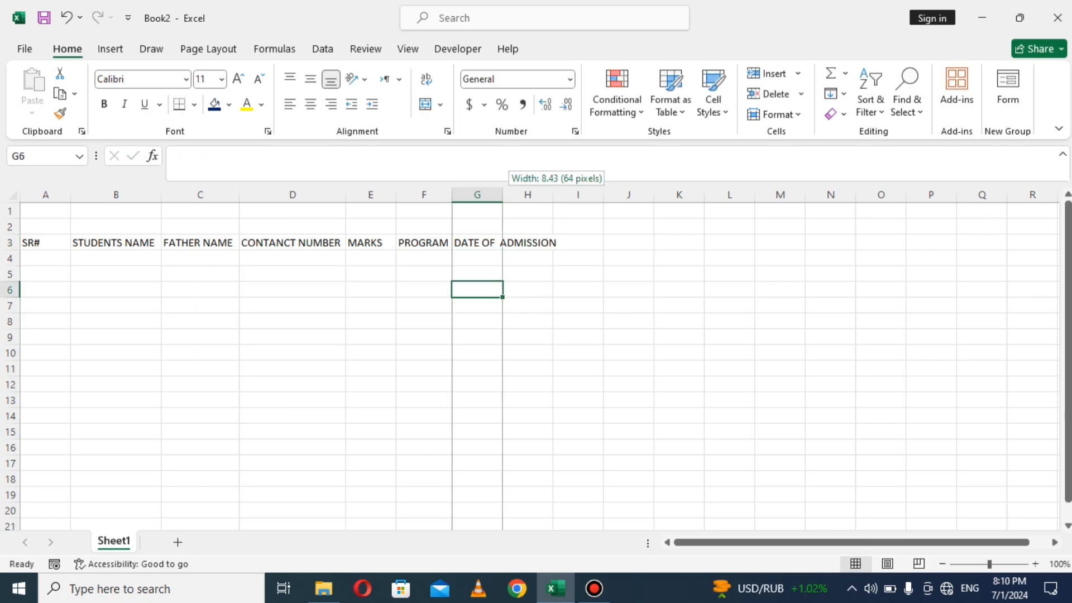
Step: Autofit column G to DATE OF ADMISSION and enter ADDRESS in H3
double_click(503, 195)
left_click(589, 242)
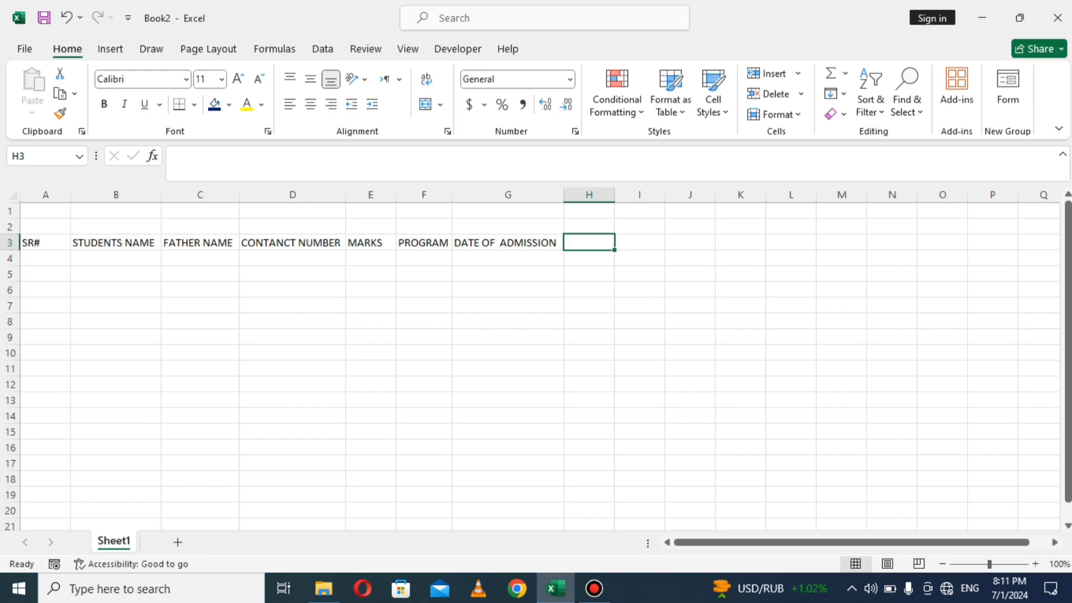
key("F2")
type("ADDRESS")
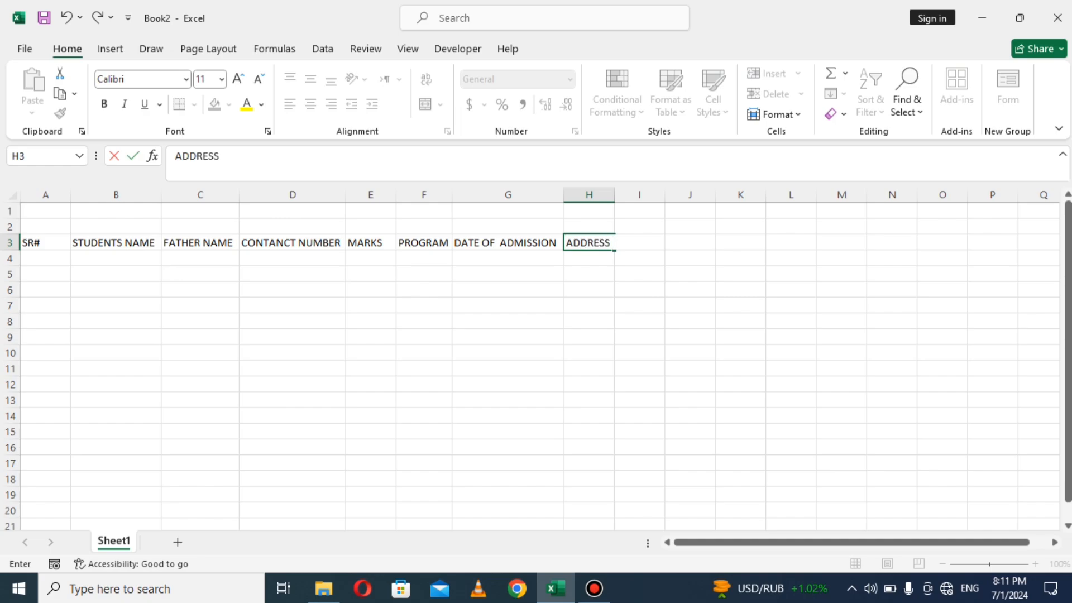
left_click(589, 290)
Step: Widen column H so it has room for addresses
left_click_drag(614, 194, 617, 195)
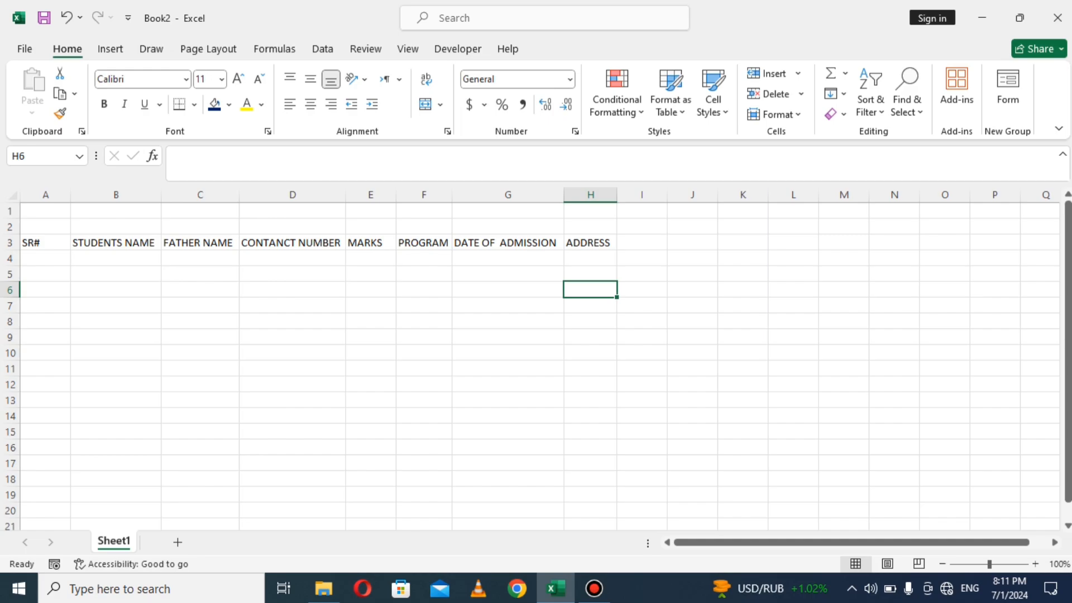
left_click_drag(617, 194, 744, 195)
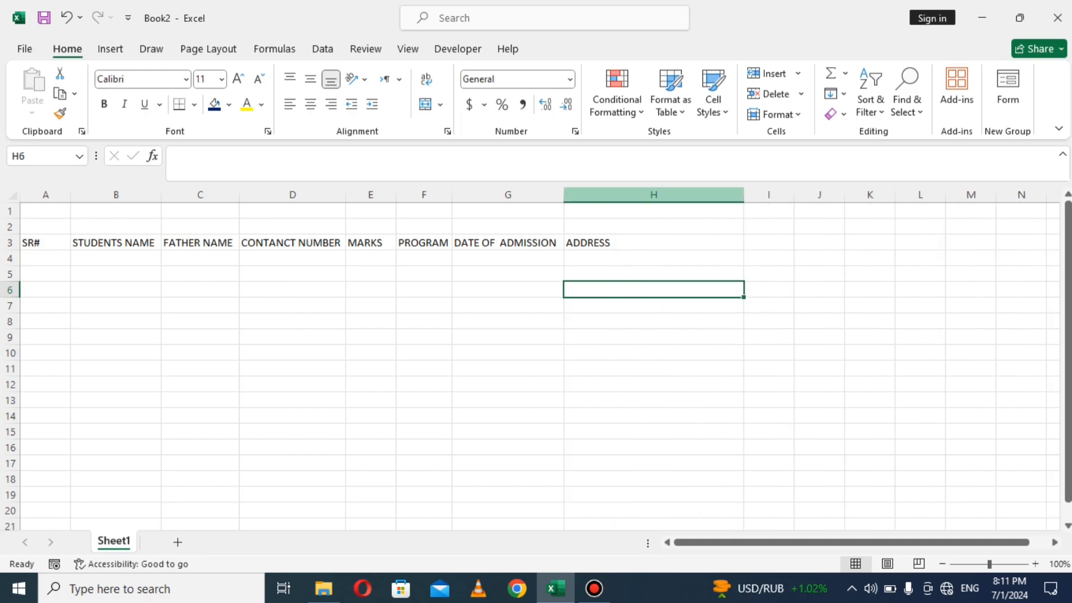
left_click(654, 243)
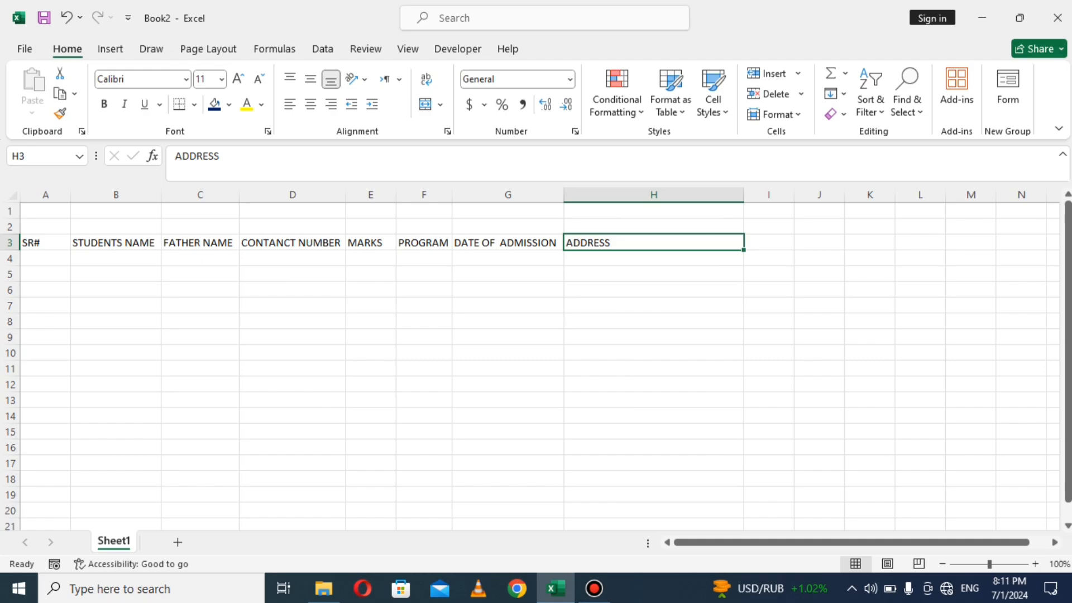
left_click(507, 275)
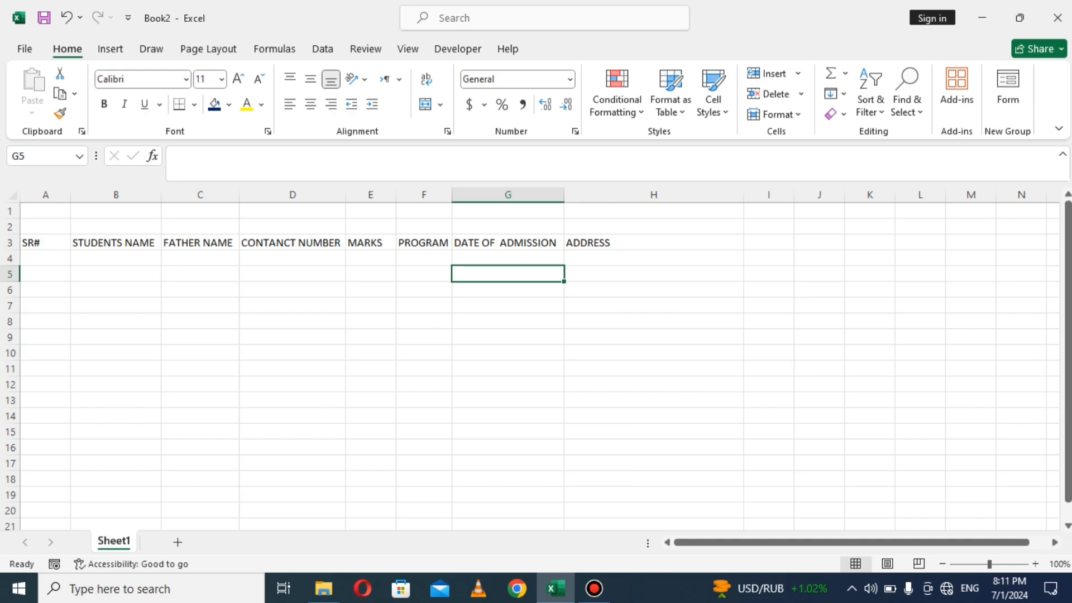
left_click(653, 243)
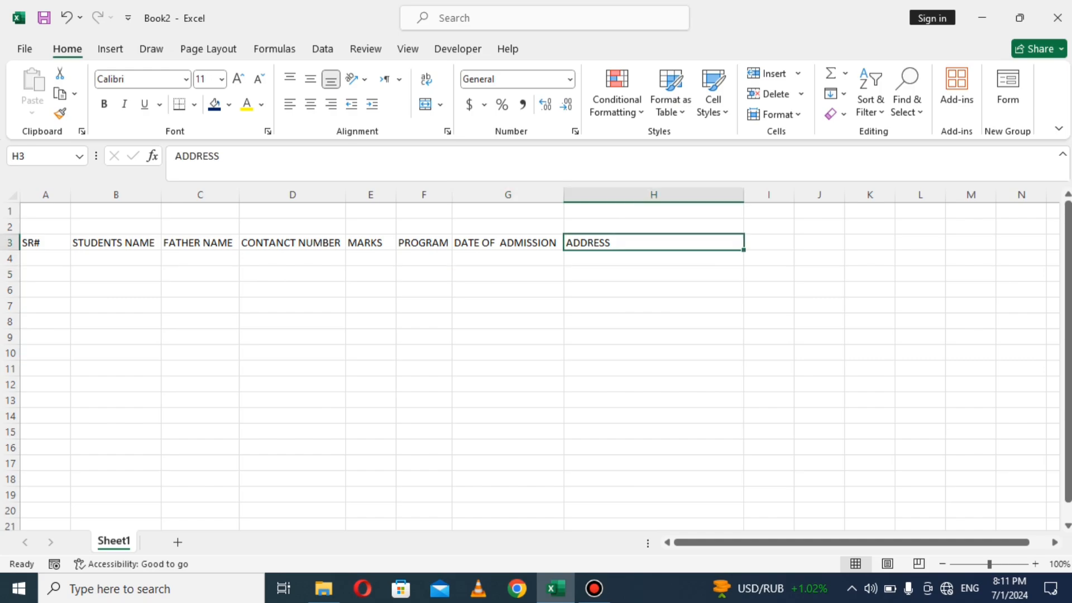
Step: Merge & Center A1:H1 and A2:H2 into single title cells, then select A1
left_click_drag(45, 211, 654, 211)
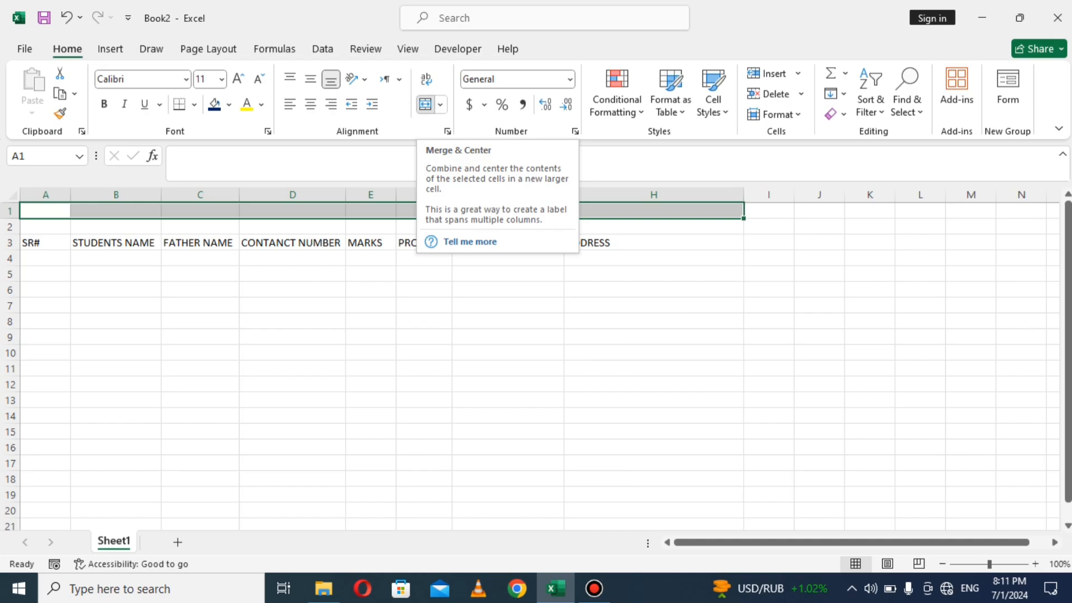
left_click(424, 104)
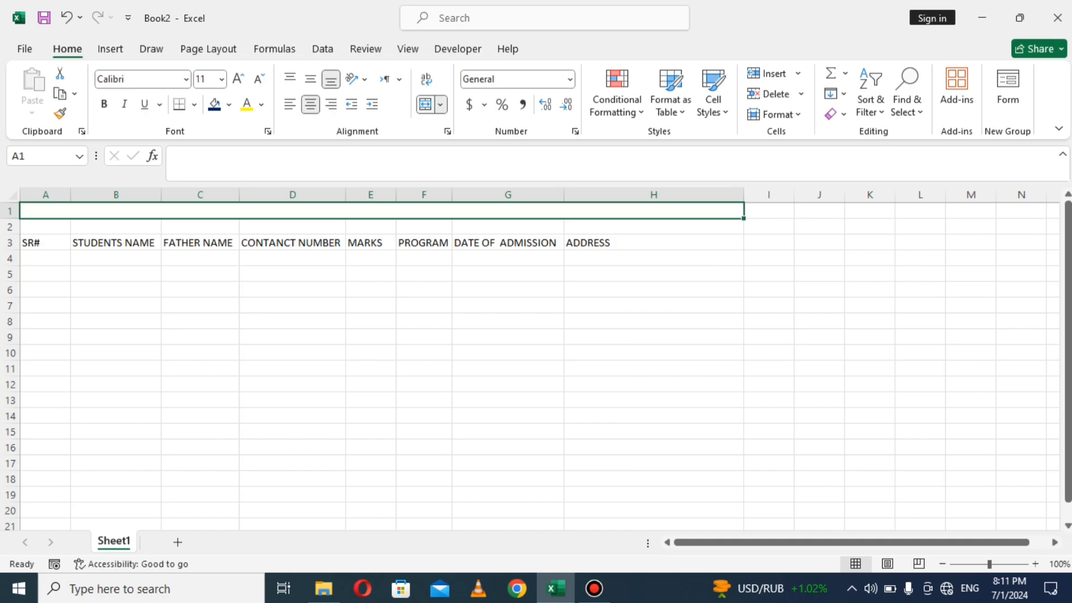
left_click(293, 274)
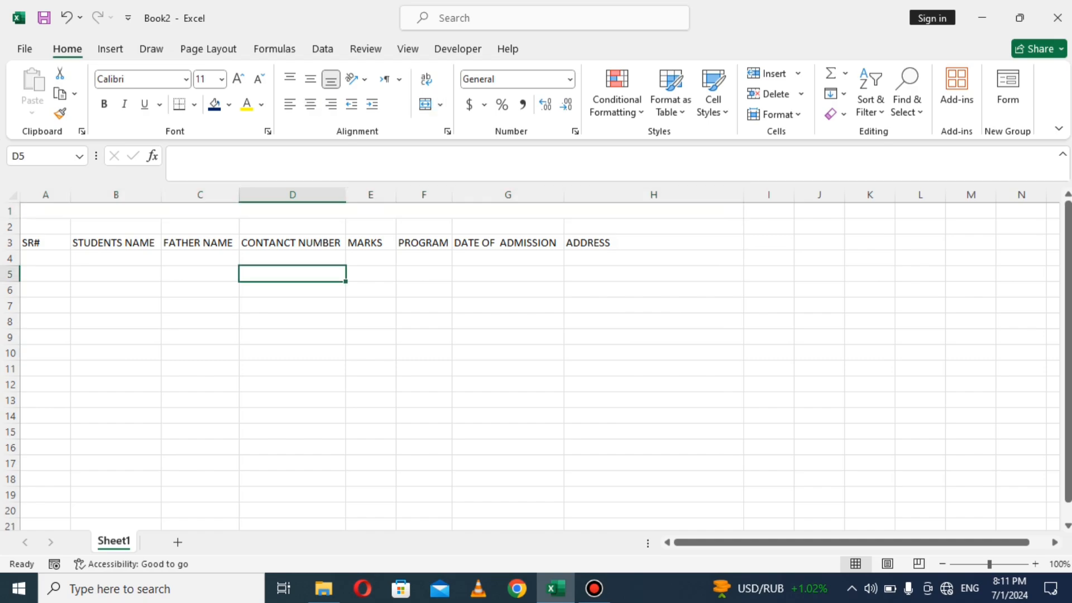
left_click_drag(44, 227, 653, 227)
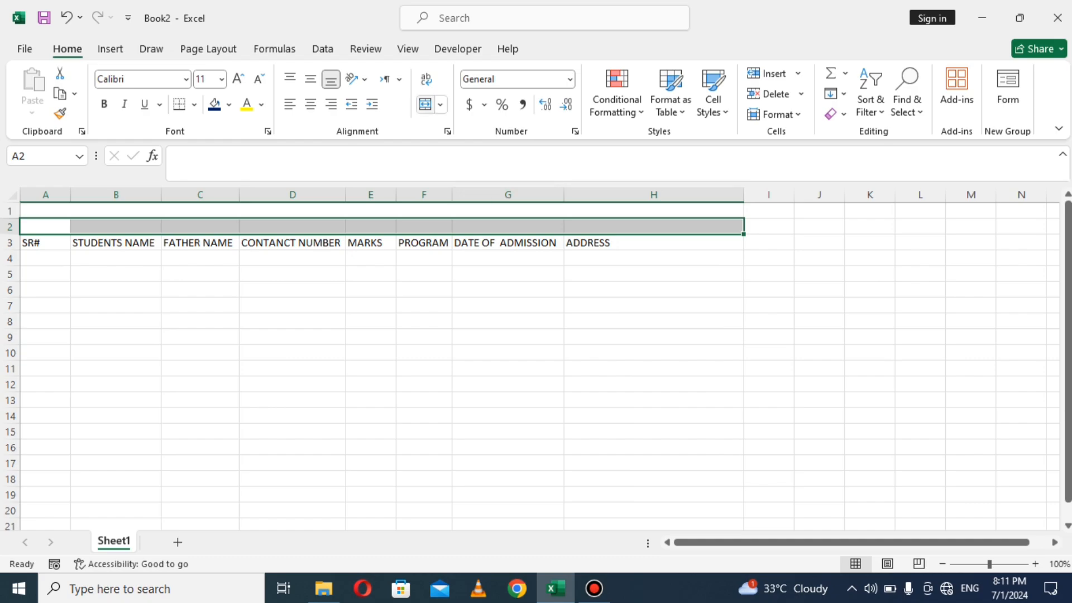
left_click(425, 104)
left_click(371, 211)
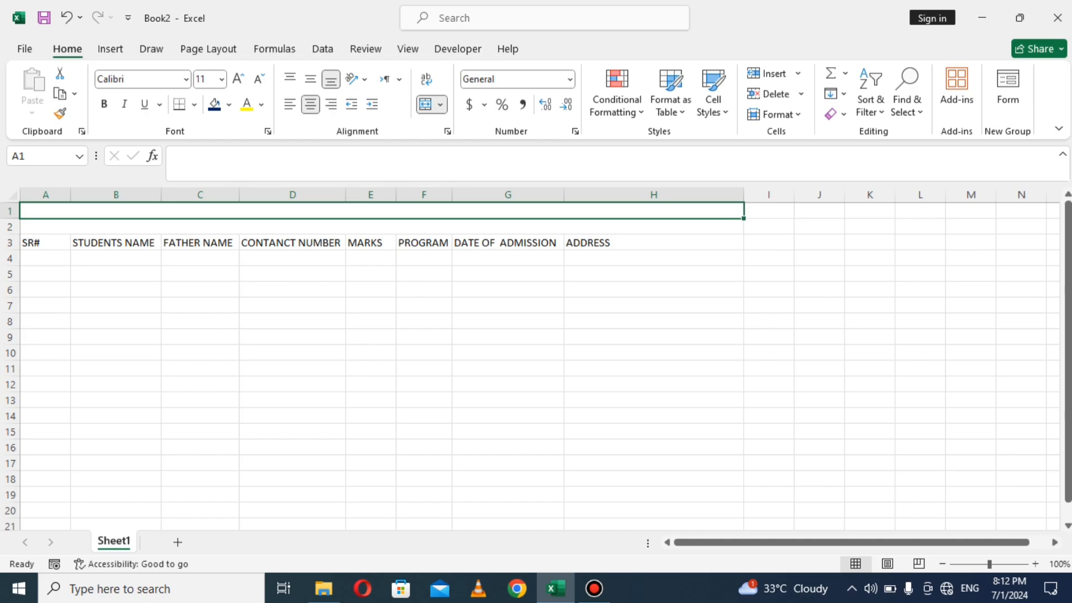
Step: Enter the title PUNJAB GROUP OF COLLEGES LAHORE in A1, fixing the city's spelling
type("S")
type("PUN")
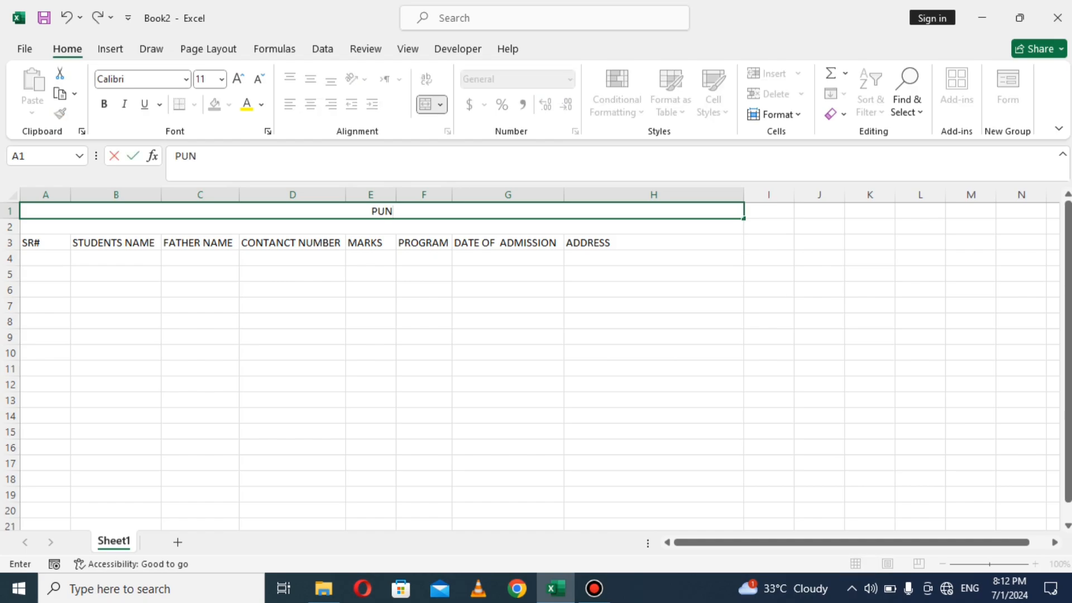
type("JAB GROUP")
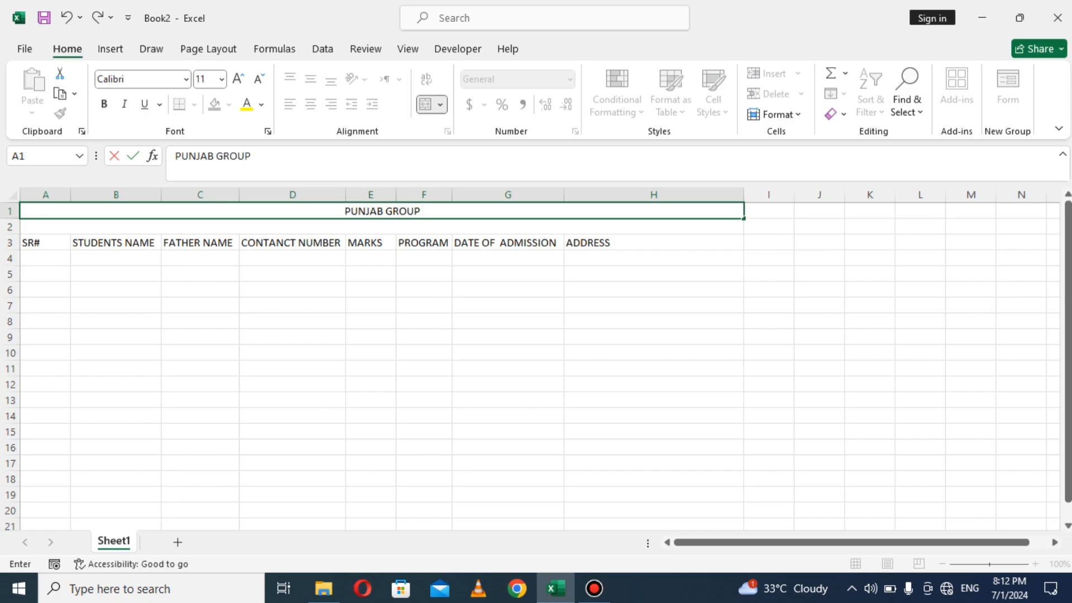
type(" OF C")
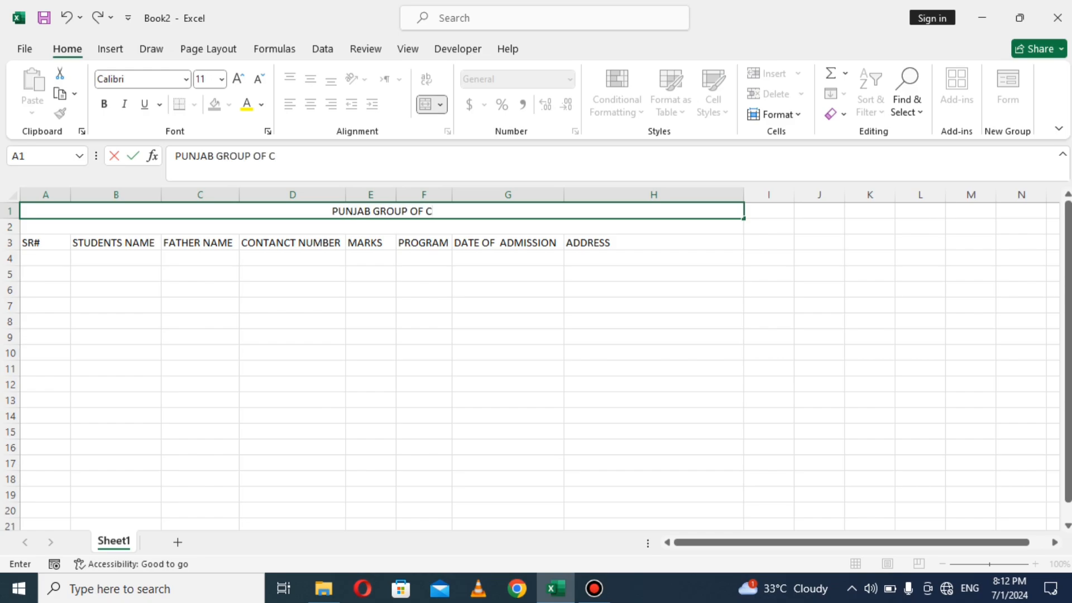
type("OLLEGES")
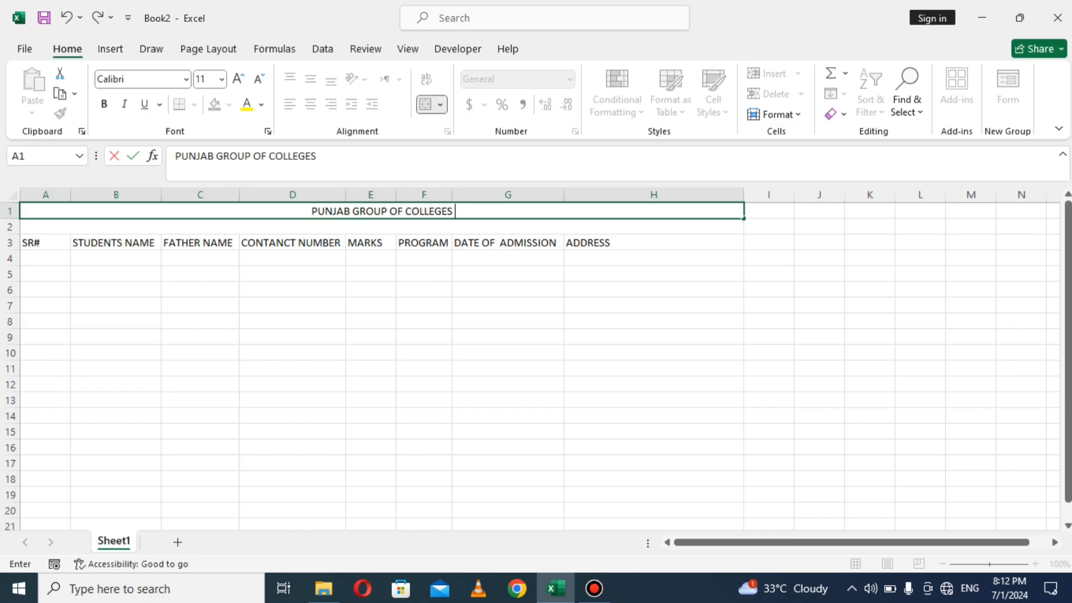
type(" Lhore")
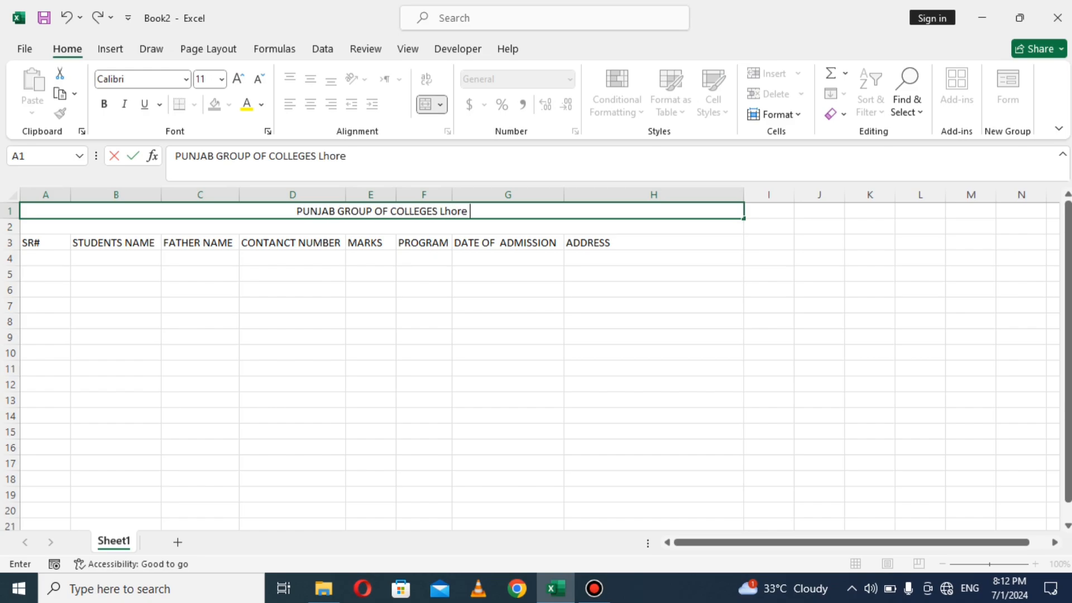
key("BackSpace")
key("BackSpace")
key("BackSpace")
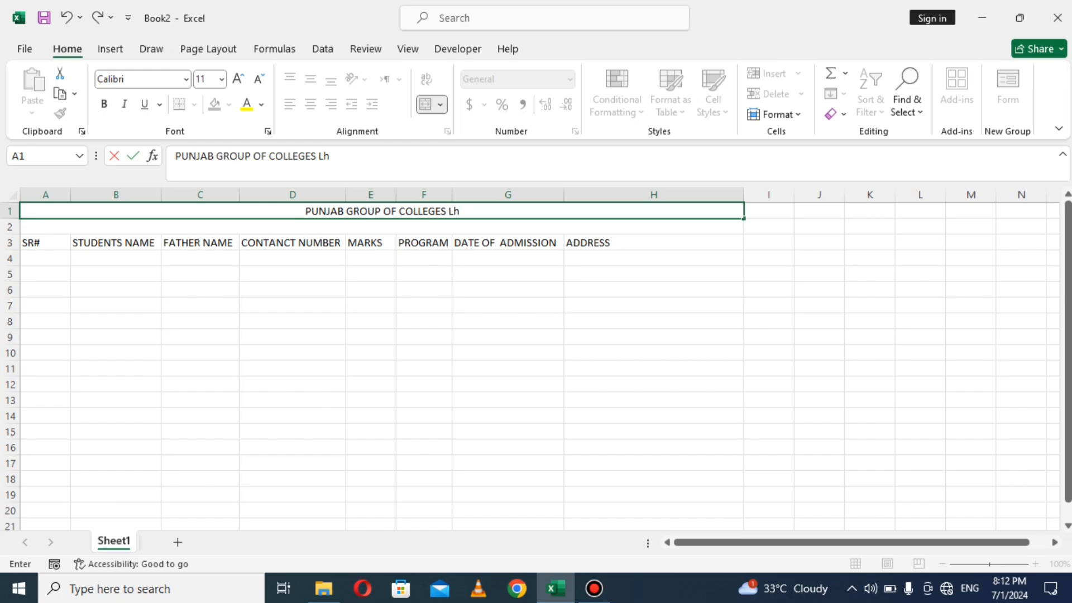
key("BackSpace")
type("AHIO")
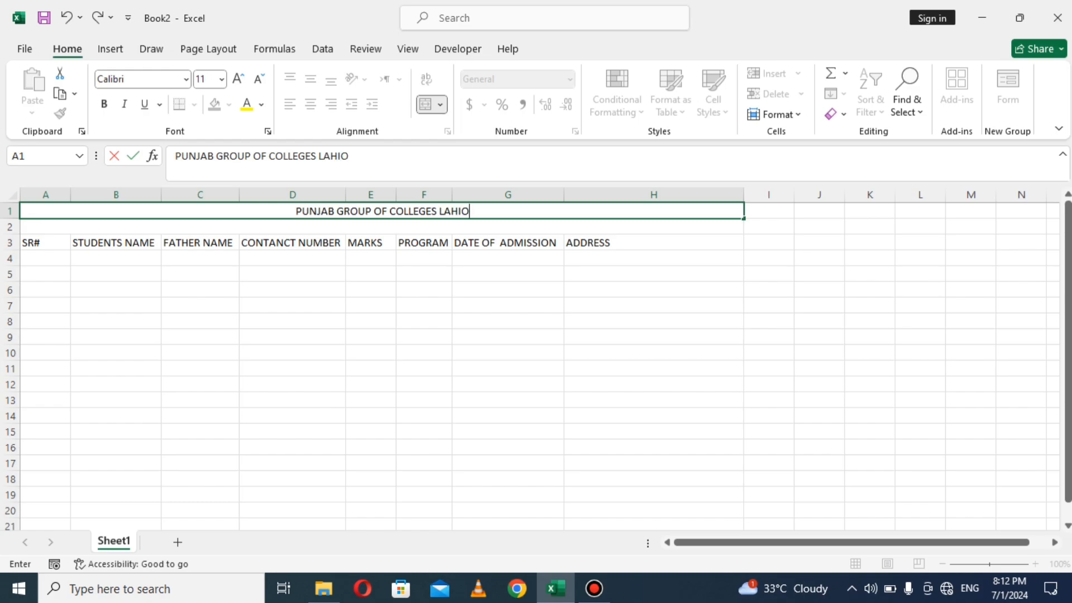
key("BackSpace")
key("BackSpace")
type("ORE")
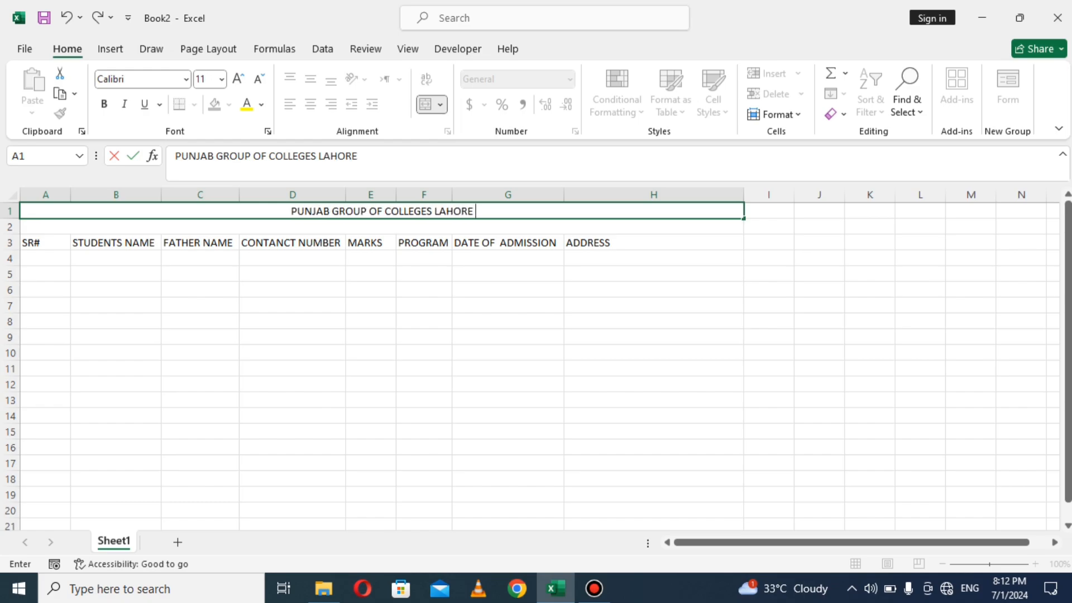
left_click(371, 243)
Step: Enter STUDENTS ENTRY FORM as the subtitle in merged row 2
left_click(371, 228)
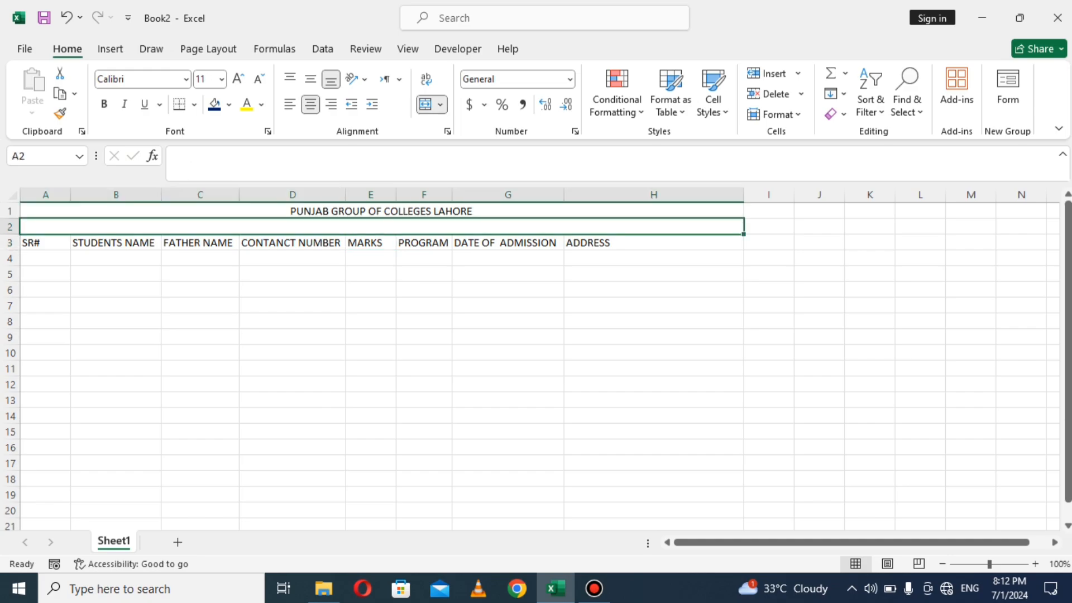
type("ST")
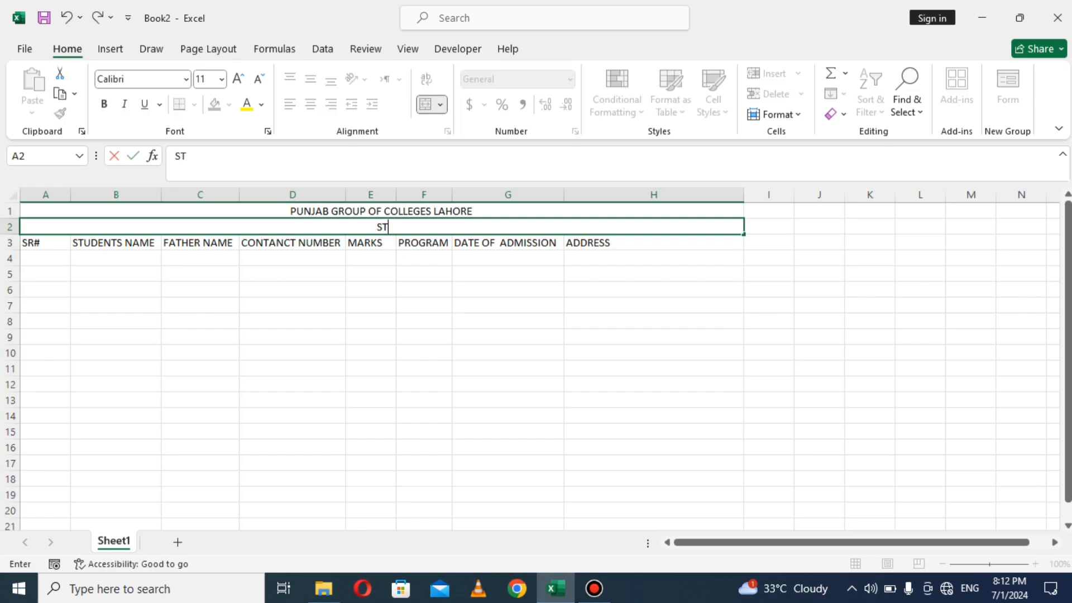
type("UDENTS ENTRY")
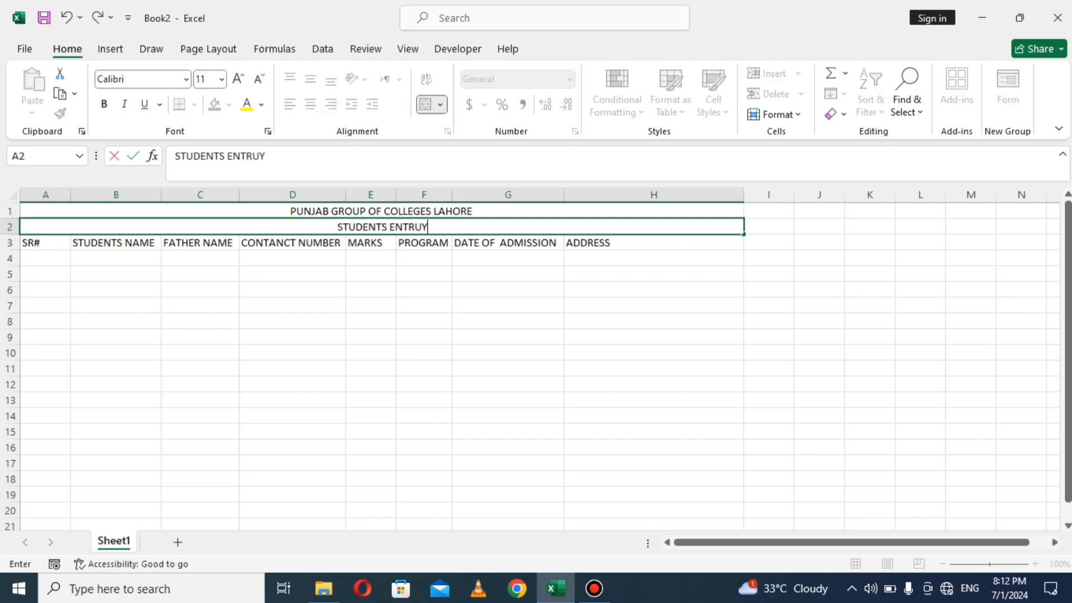
type(" FORM")
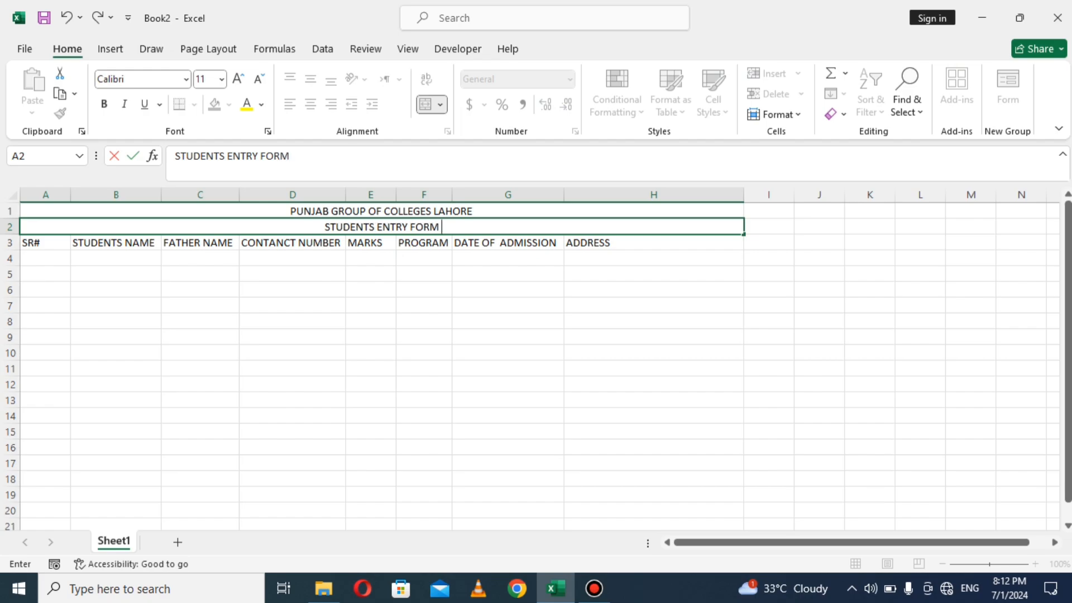
left_click(370, 274)
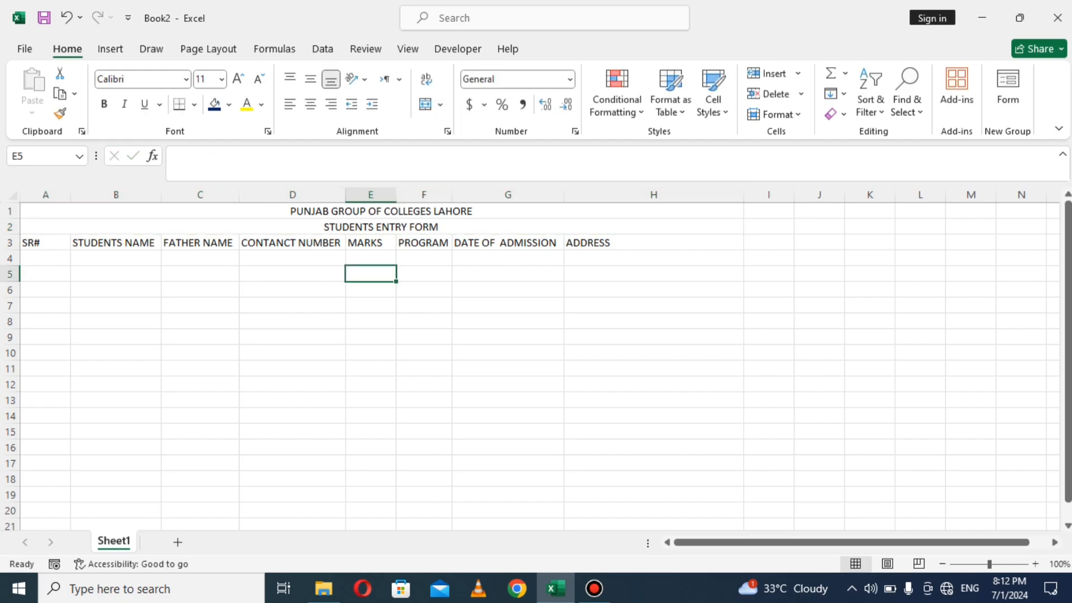
Step: Make the title bold at size 22 and the subtitle bold at size 14
left_click(381, 212)
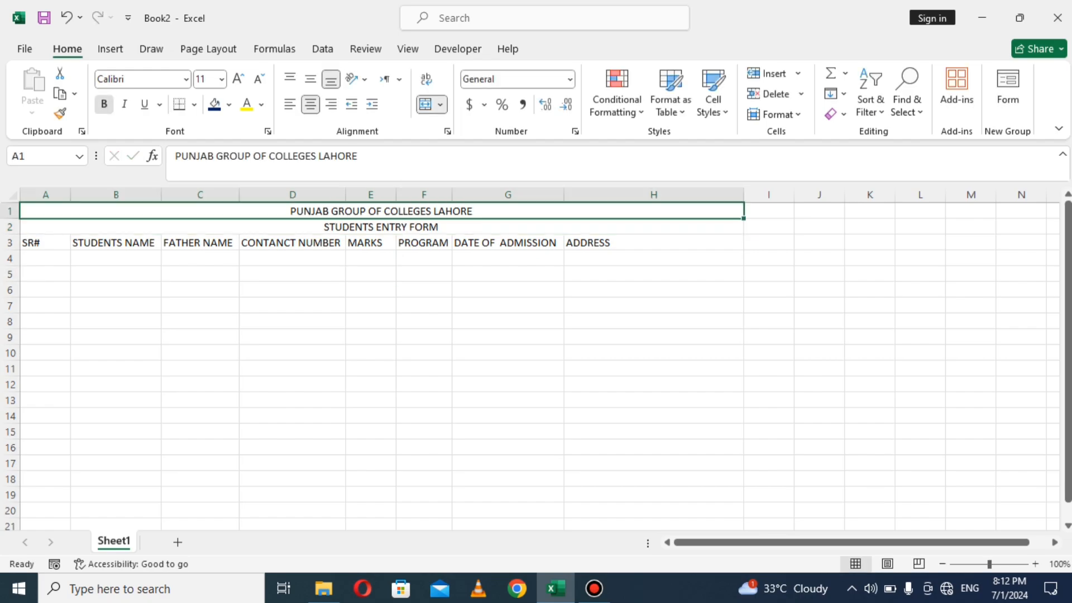
left_click(104, 104)
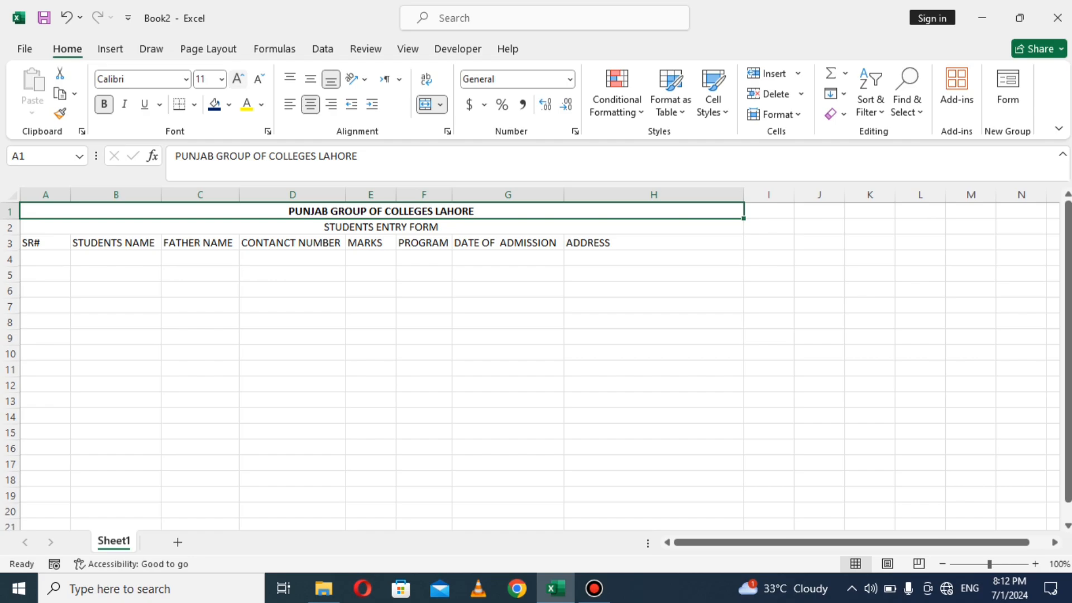
left_click(237, 79)
left_click(237, 79)
left_click(237, 79)
left_click(237, 79)
left_click(238, 79)
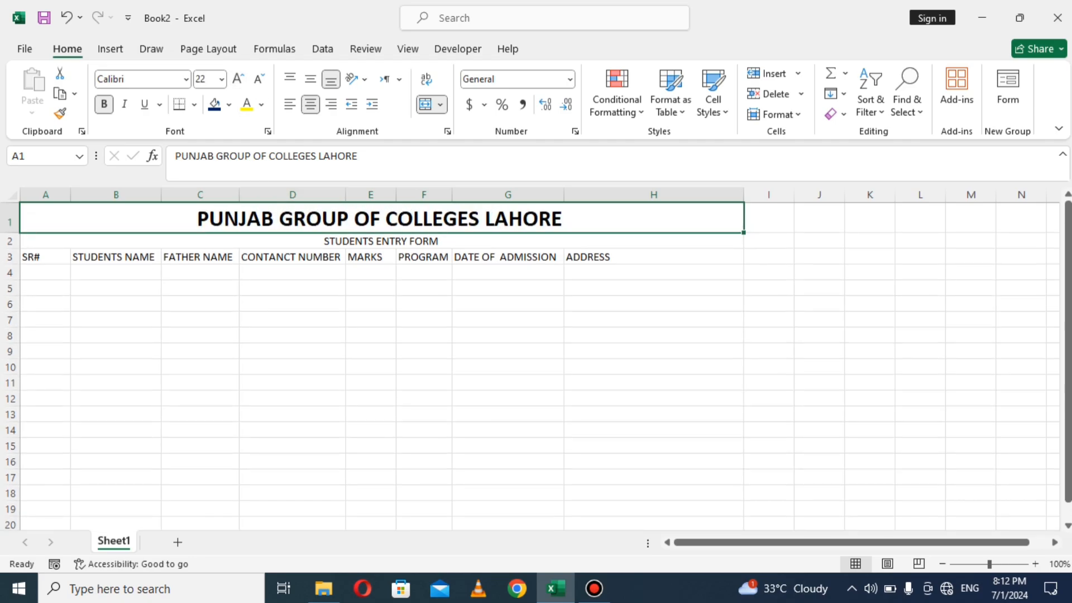
left_click(381, 240)
left_click(104, 104)
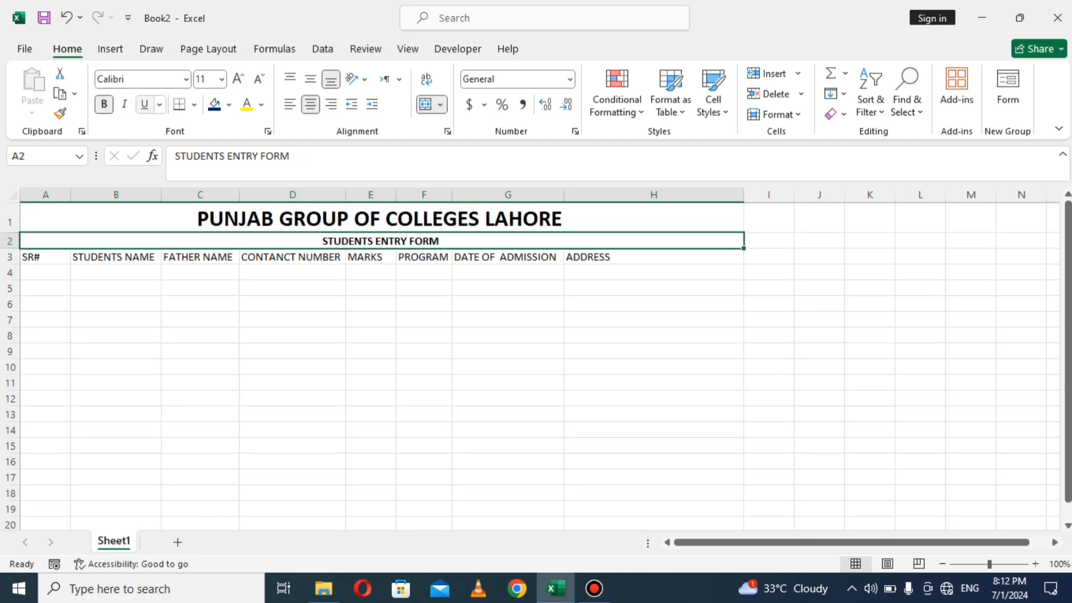
left_click(238, 79)
left_click(238, 79)
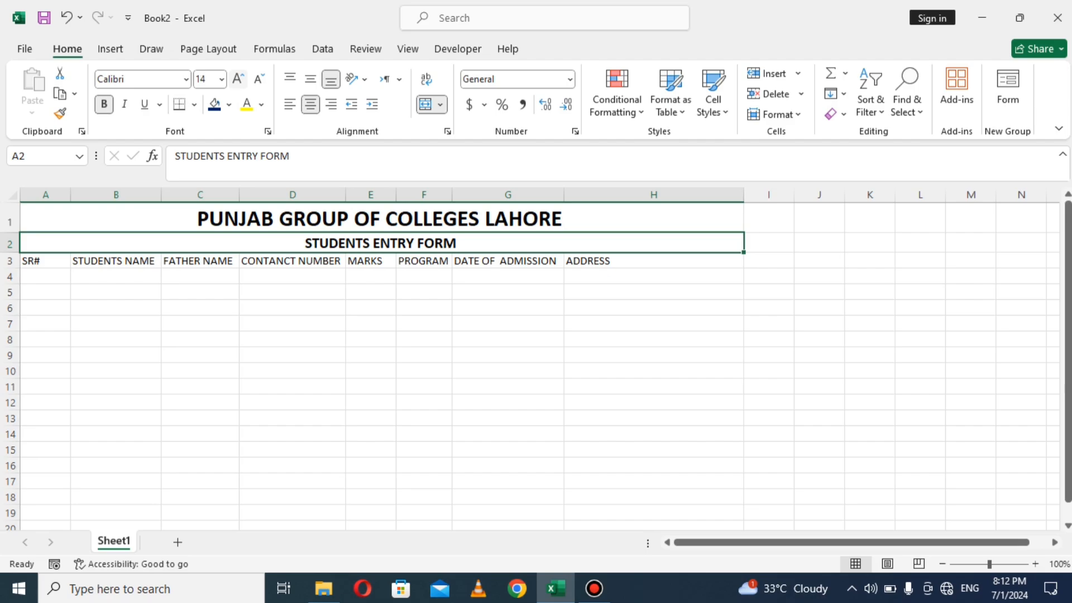
left_click(312, 260)
Step: Give the college title a dark blue fill with yellow text
left_click(329, 220)
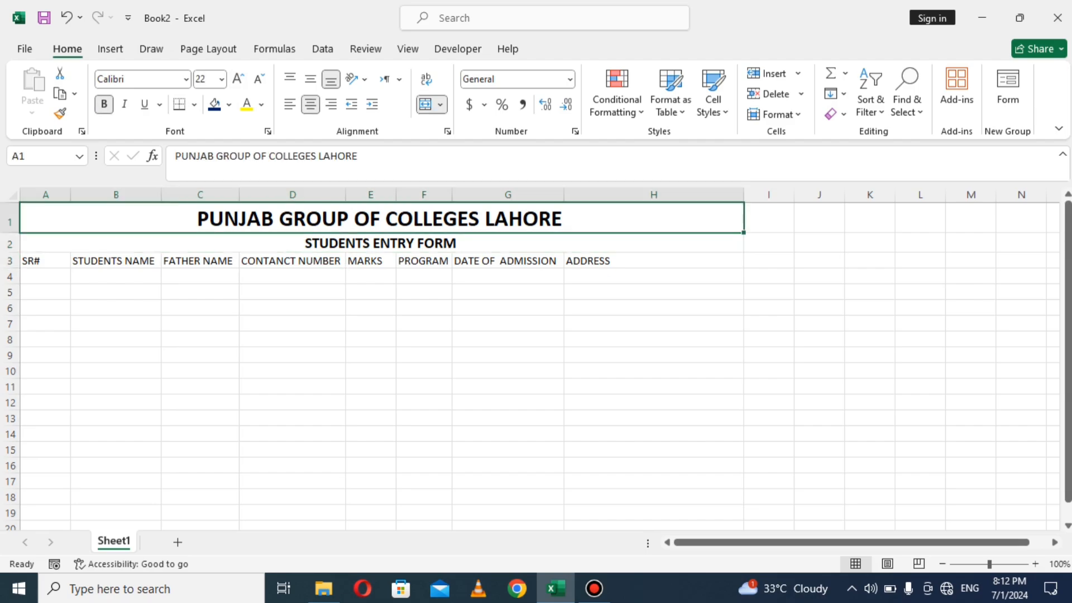
left_click(229, 104)
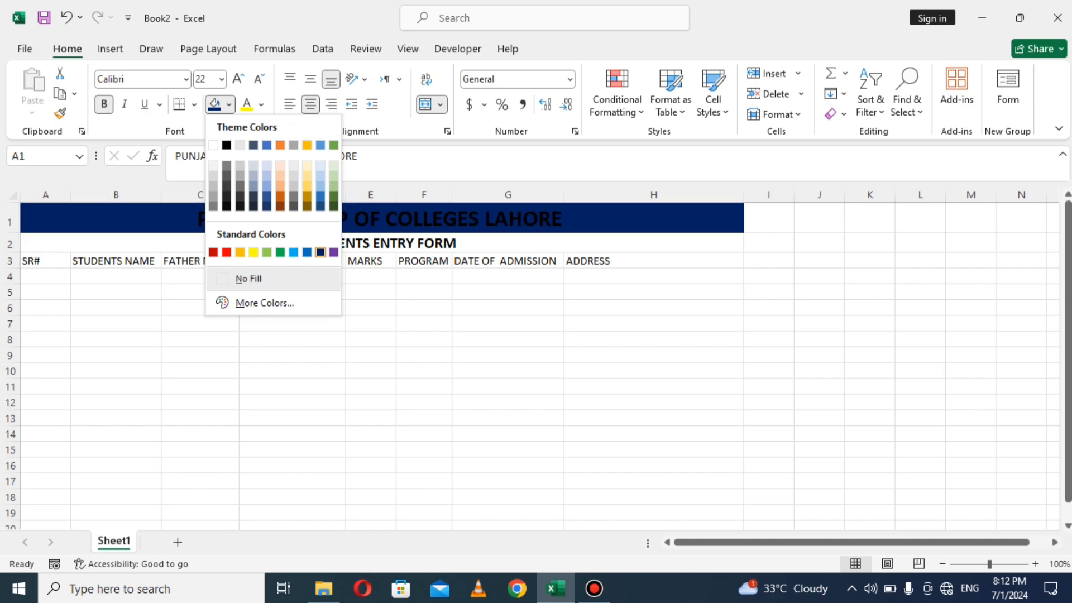
left_click(320, 253)
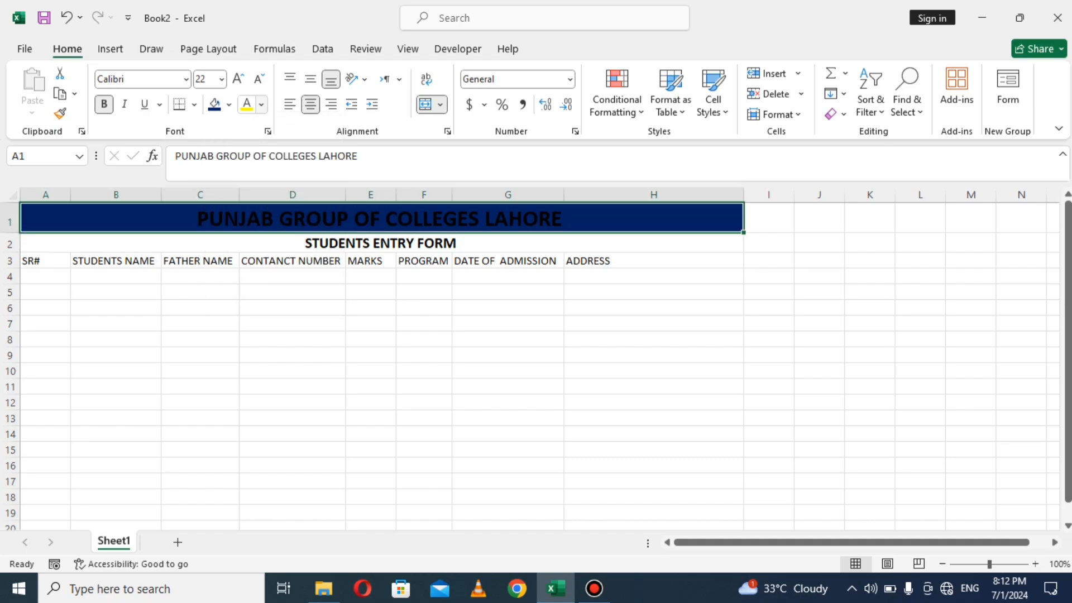
left_click(261, 104)
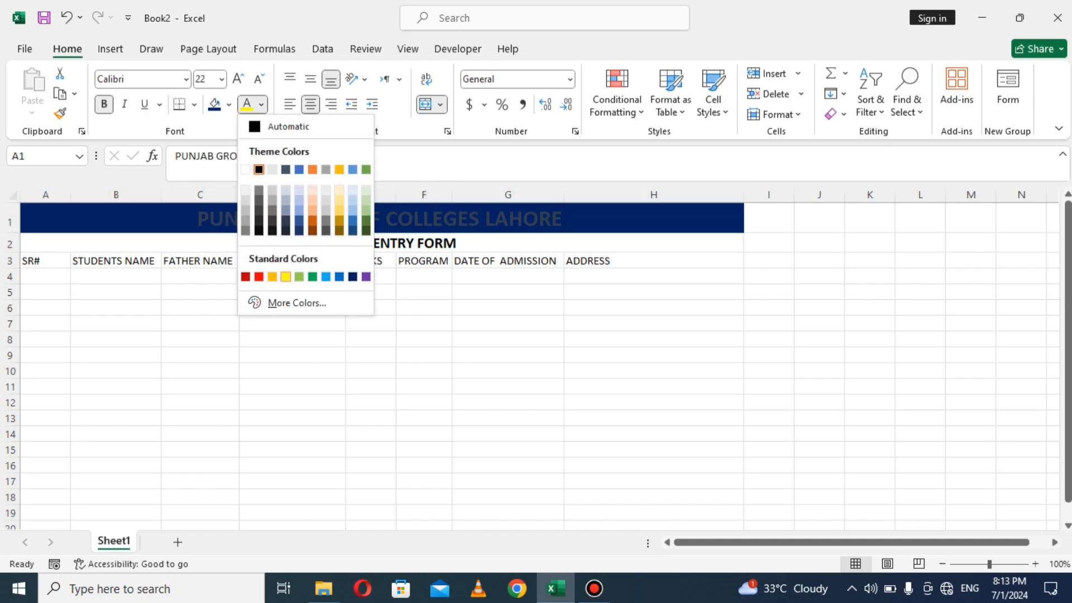
left_click(286, 277)
left_click(292, 292)
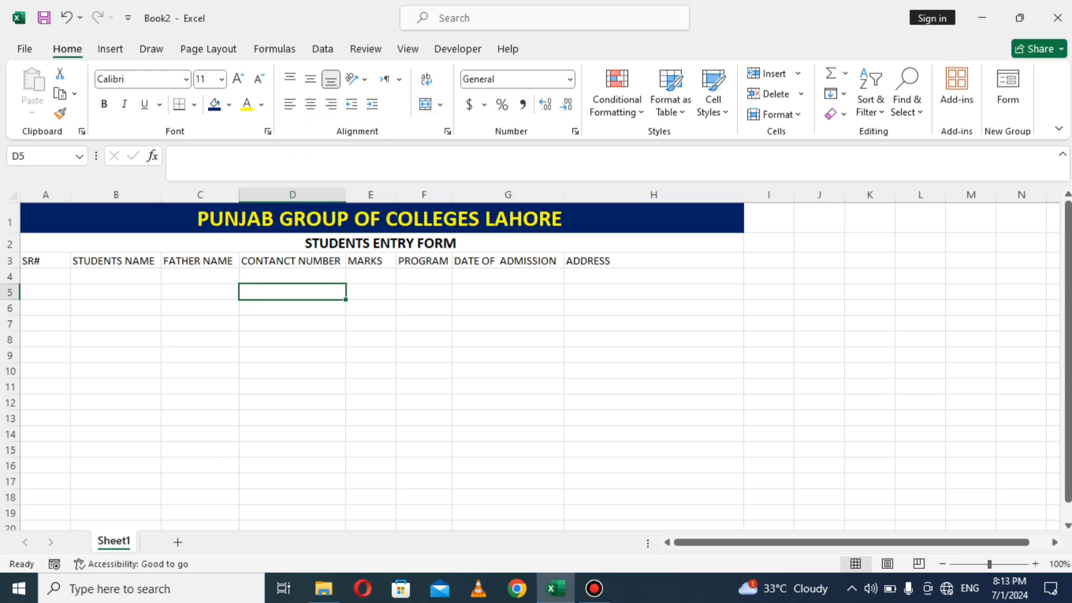
Step: Give the STUDENTS ENTRY FORM subtitle a red fill with white text
left_click(335, 243)
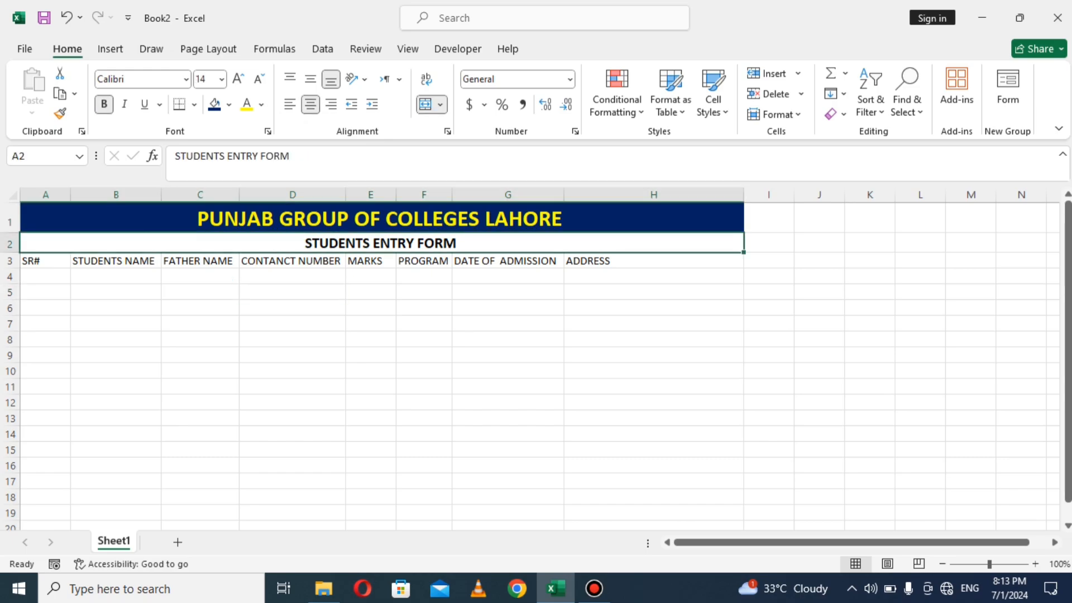
left_click(229, 104)
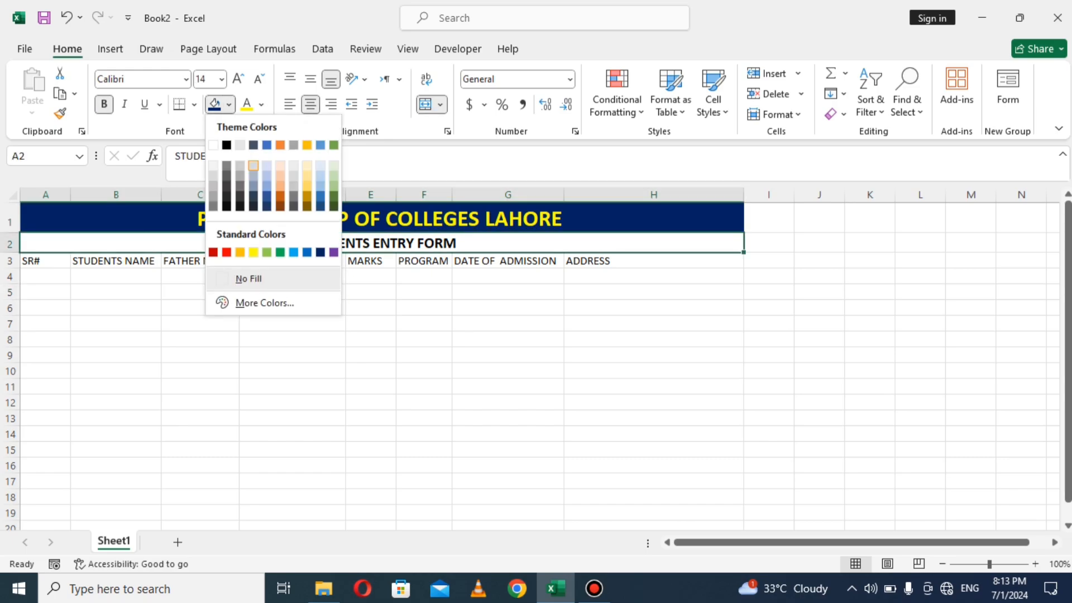
left_click(227, 252)
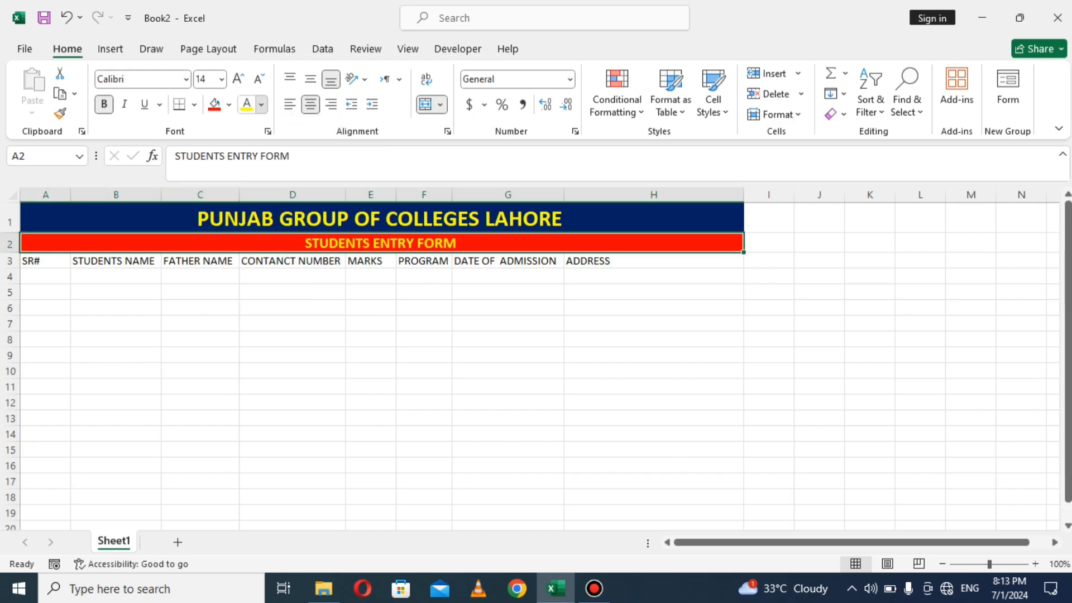
left_click(262, 104)
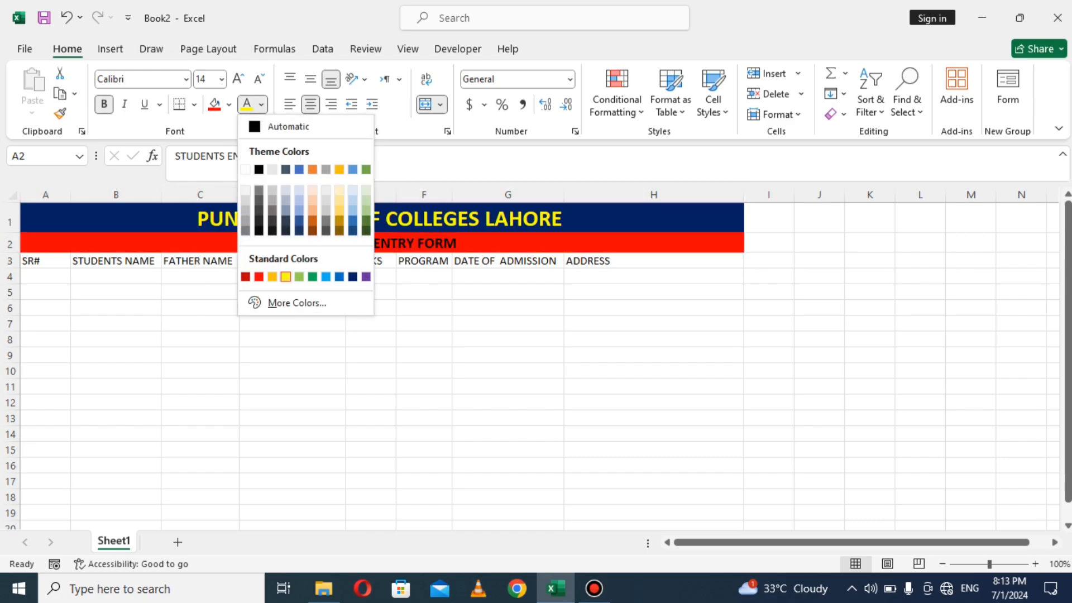
left_click(246, 170)
left_click(370, 292)
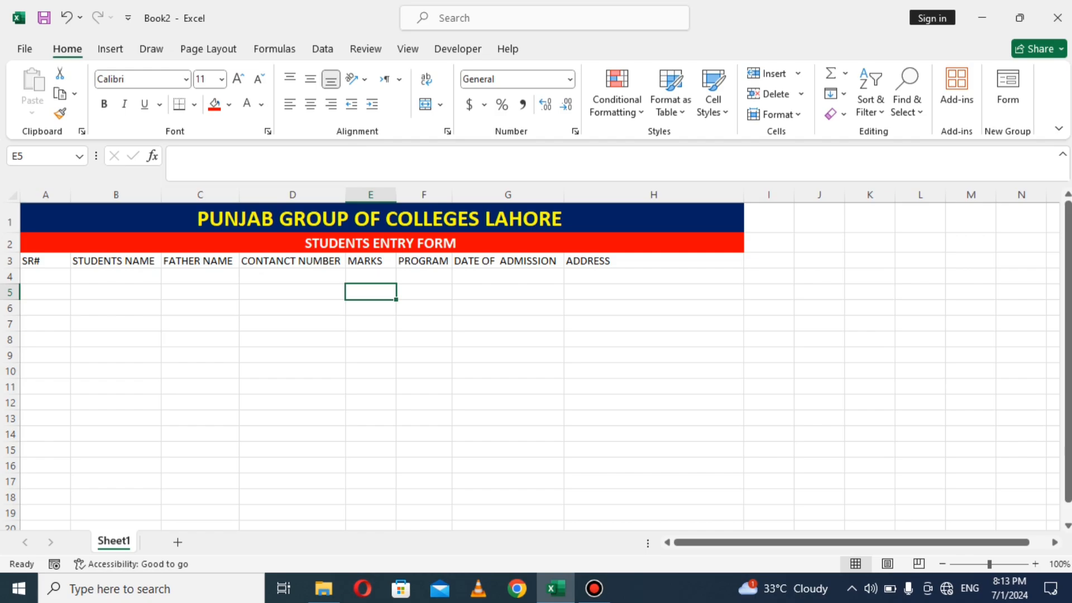
Step: Widen the STUDENTS NAME and FATHER NAME columns slightly and narrow the SR# column
left_click_drag(161, 195, 172, 195)
left_click_drag(251, 195, 266, 194)
left_click(450, 338)
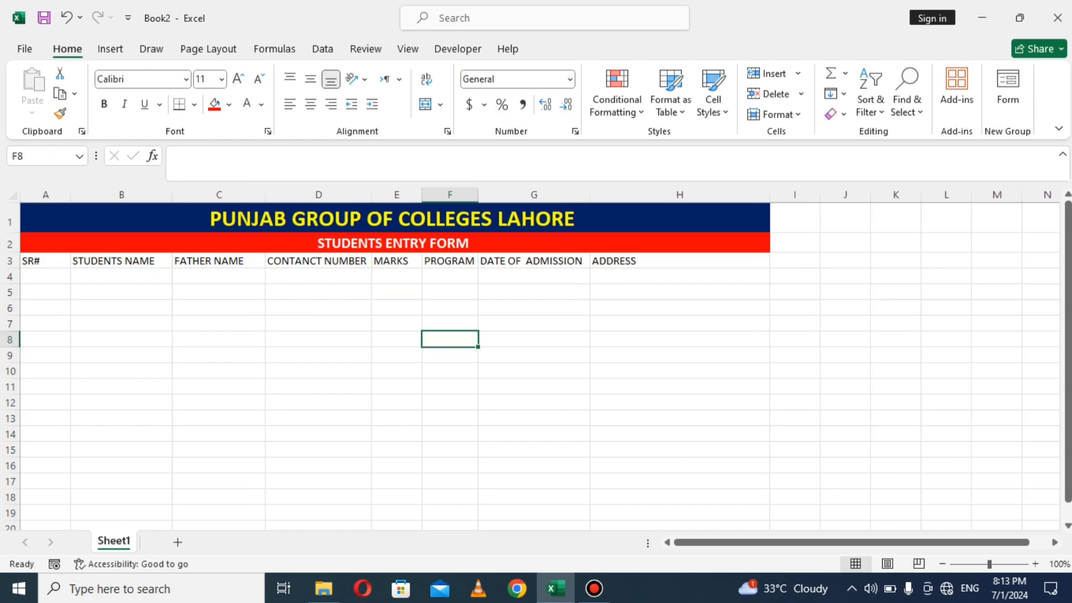
left_click(450, 277)
left_click(534, 276)
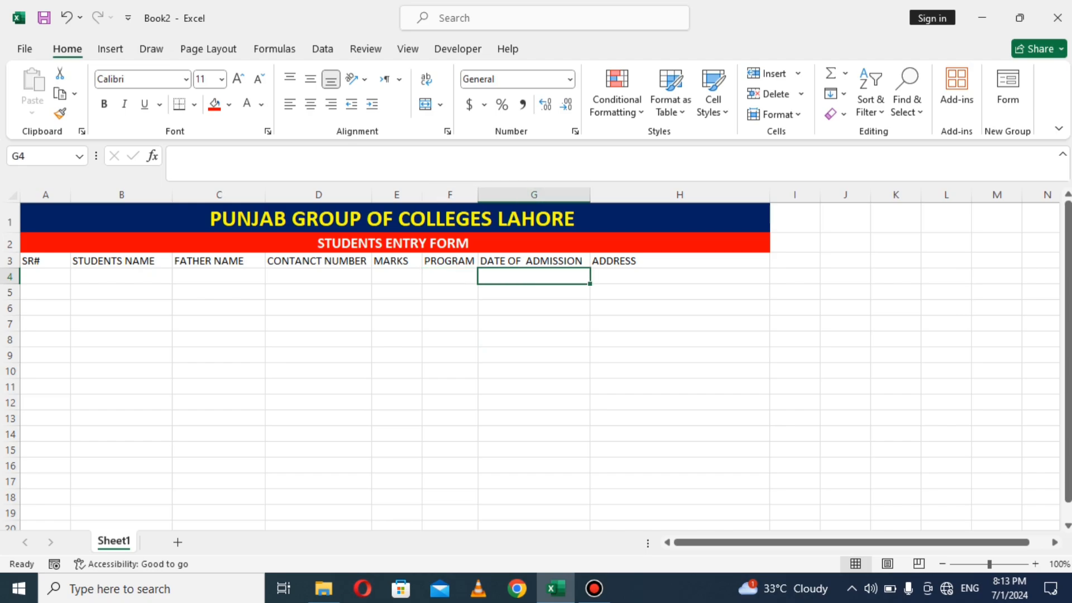
left_click(679, 277)
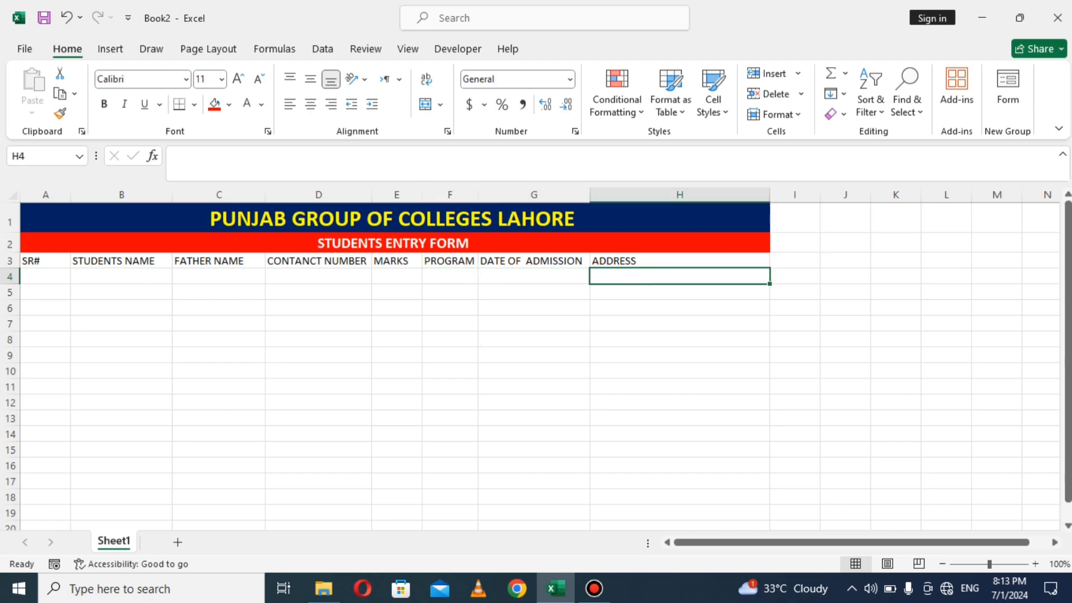
left_click(396, 277)
left_click(319, 276)
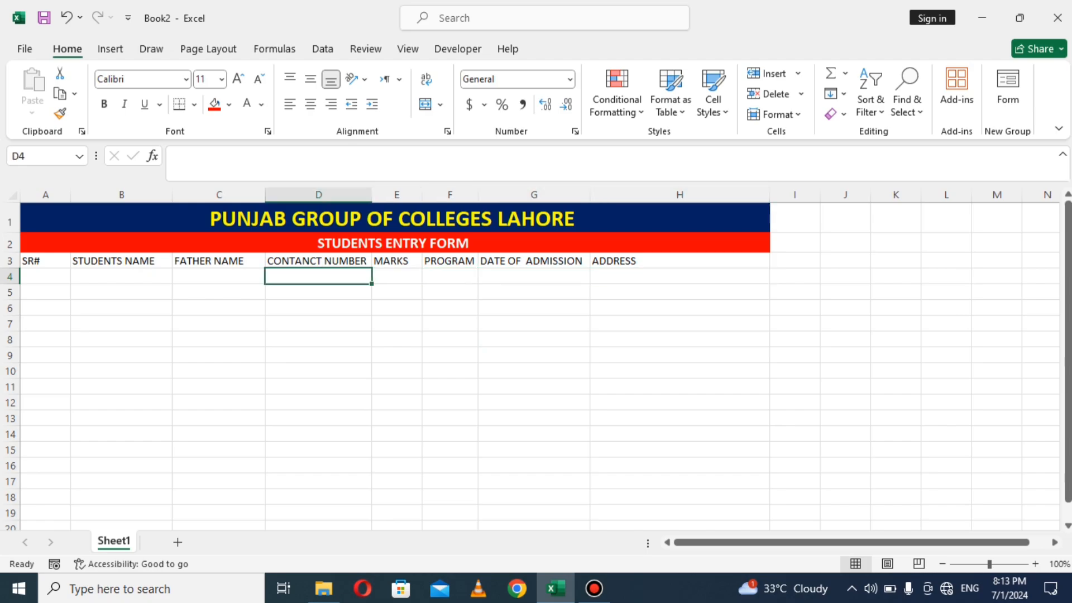
left_click_drag(70, 194, 54, 194)
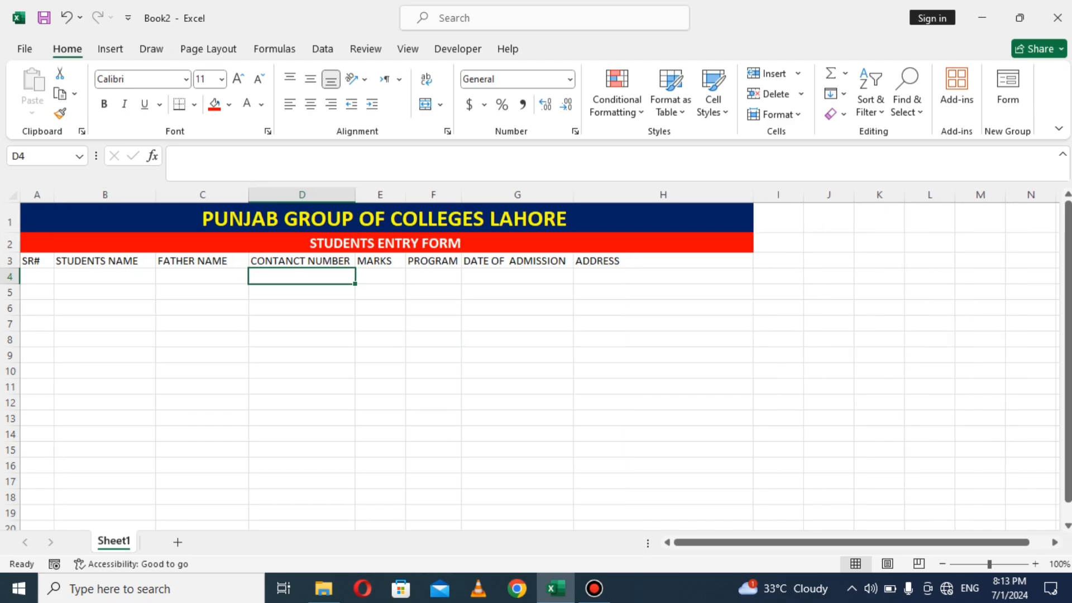
left_click_drag(54, 194, 50, 195)
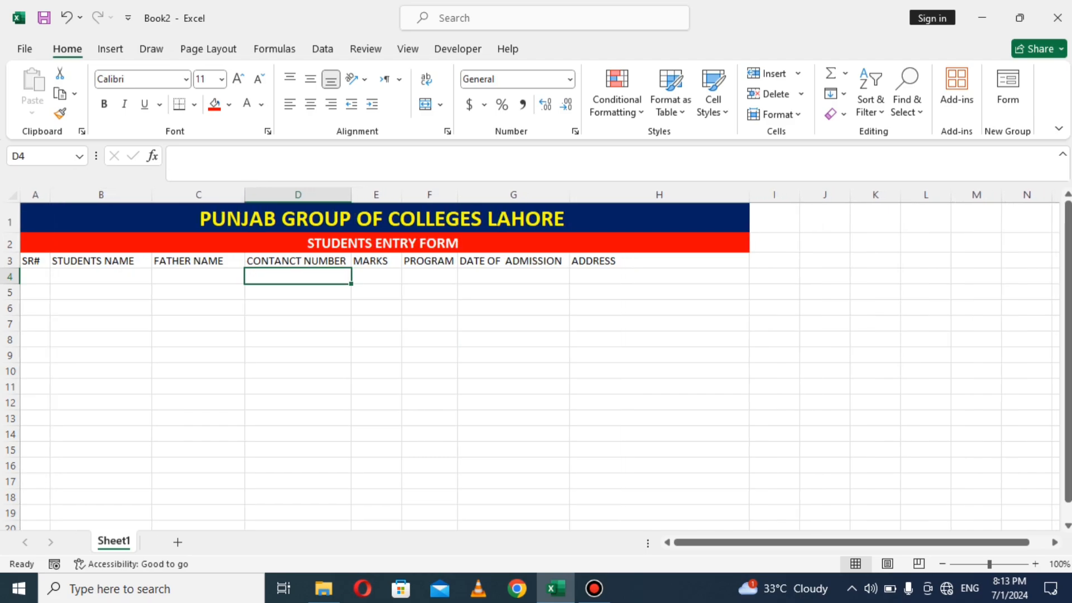
left_click(198, 339)
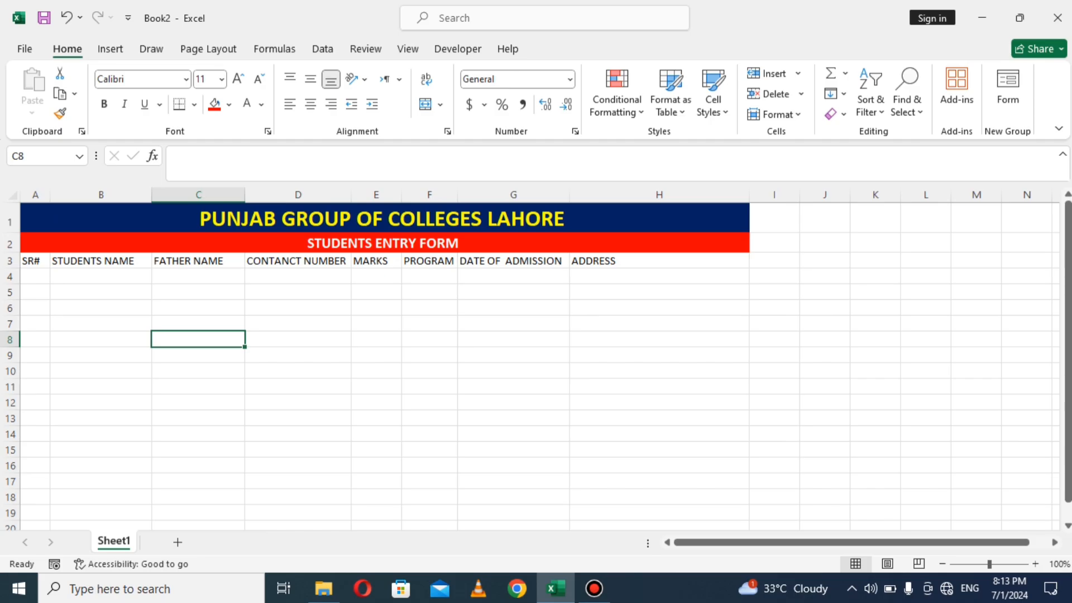
Step: Enter a centred 1 in A4 and fill the series down to 25 in A28
double_click(35, 277)
type("1")
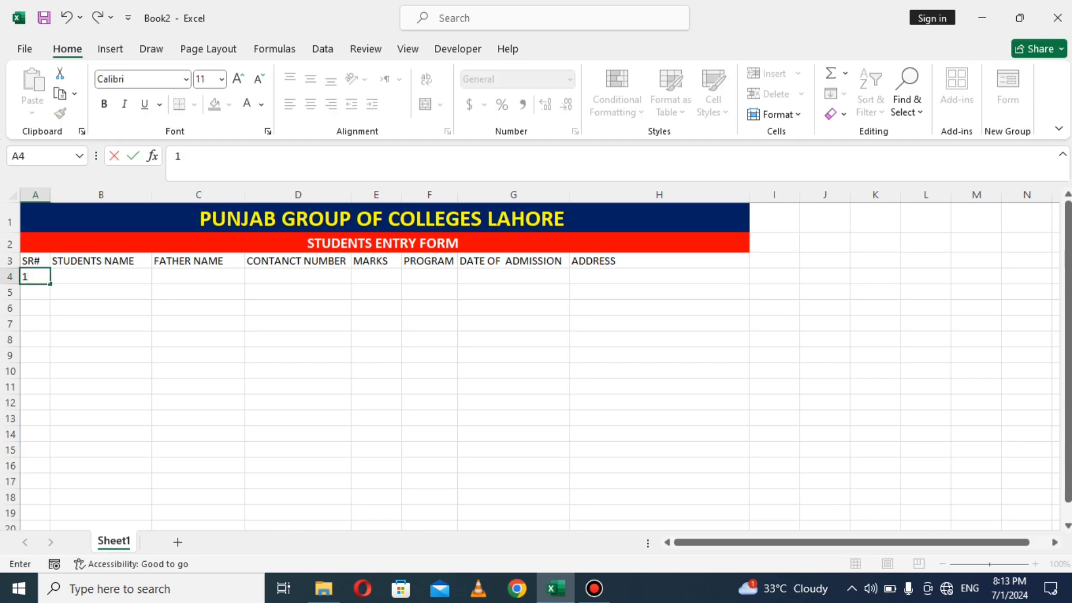
left_click(35, 309)
left_click(35, 277)
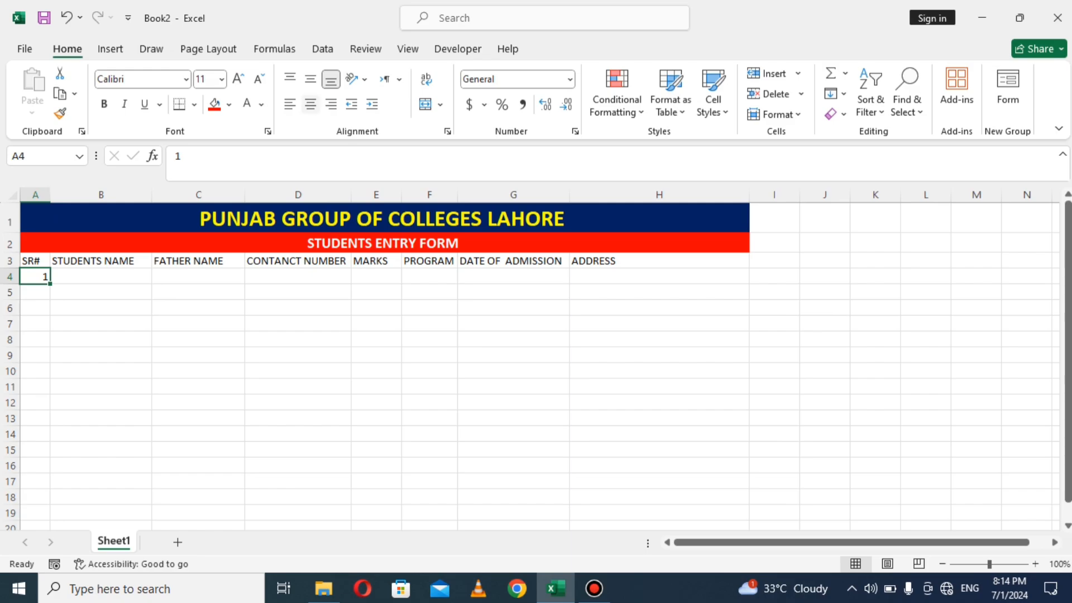
left_click(310, 104)
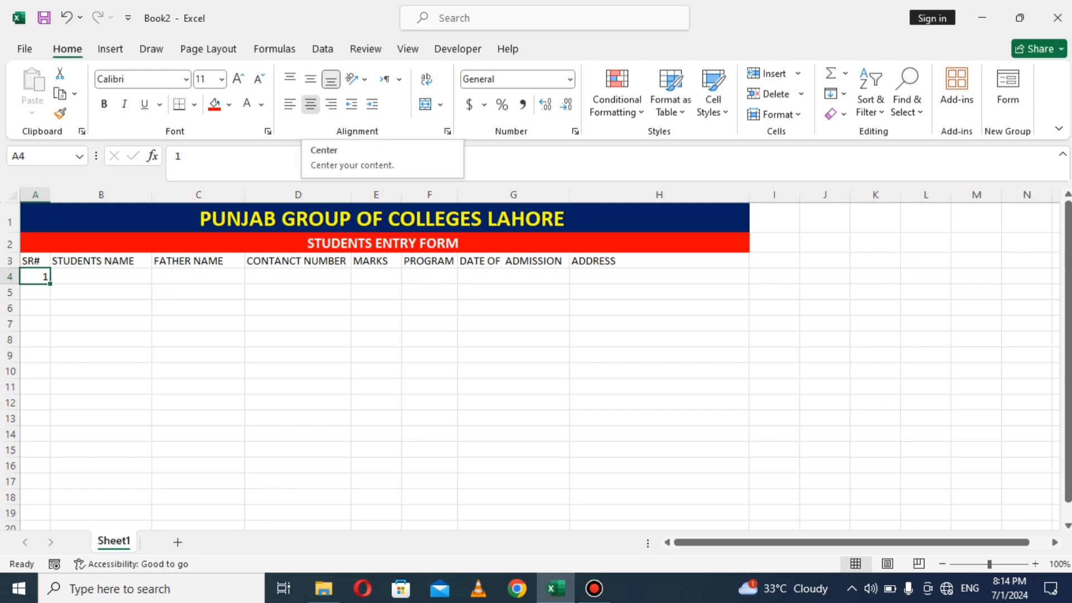
left_click(311, 104)
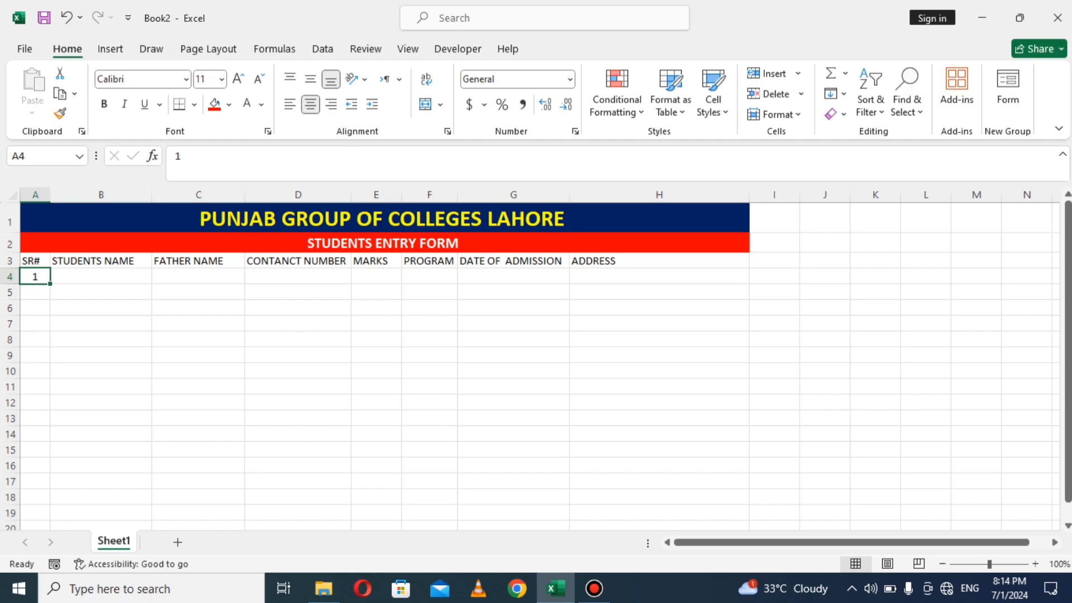
left_click_drag(50, 284, 50, 503)
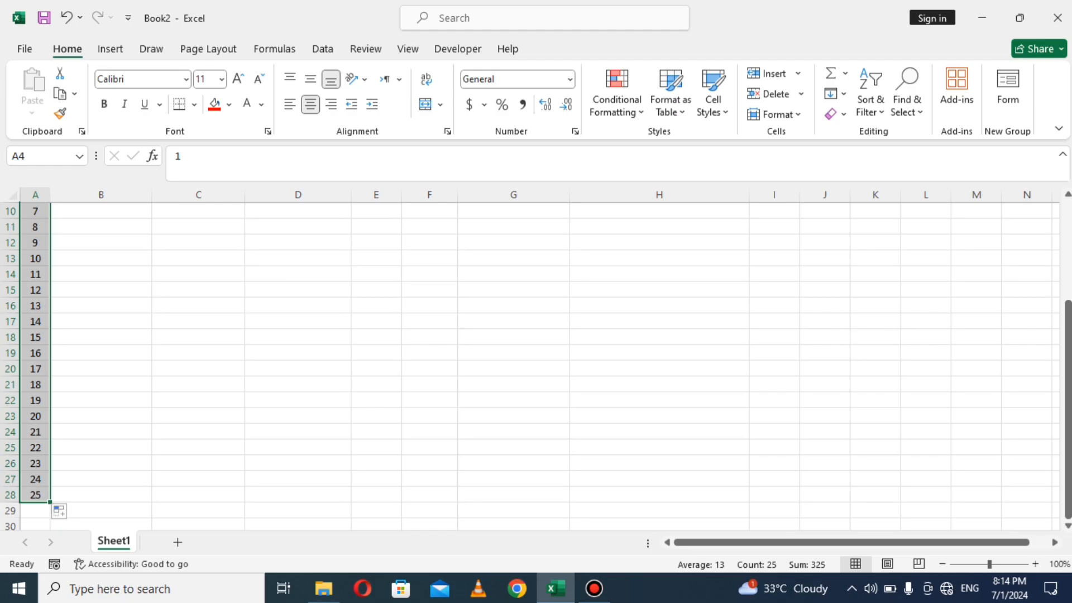
Step: Select the table range A1:H28, from the title cell down to row 28
left_click_drag(1067, 366, 1067, 268)
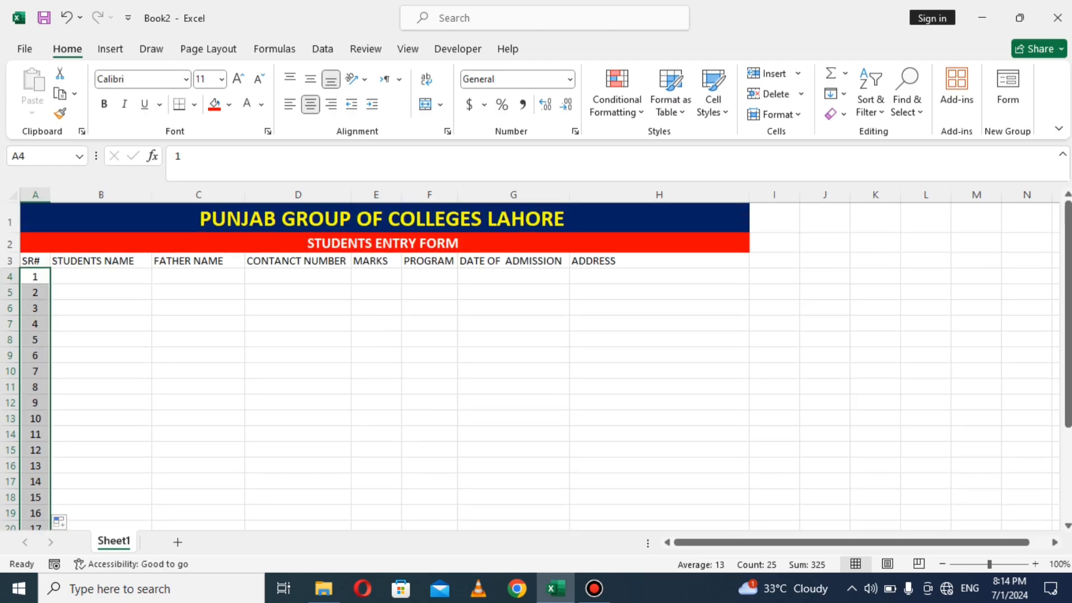
left_click(298, 324)
left_click(301, 218)
left_click_drag(302, 218, 301, 512)
left_click_drag(745, 517, 747, 499)
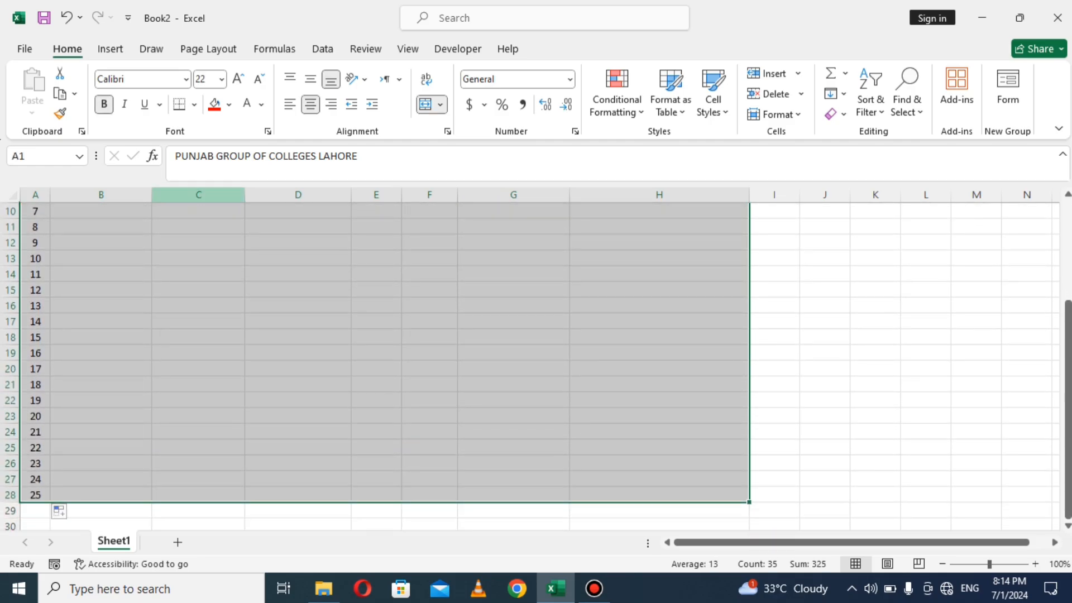
Step: Apply All Borders to every cell of the A1:H28 table
left_click(193, 104)
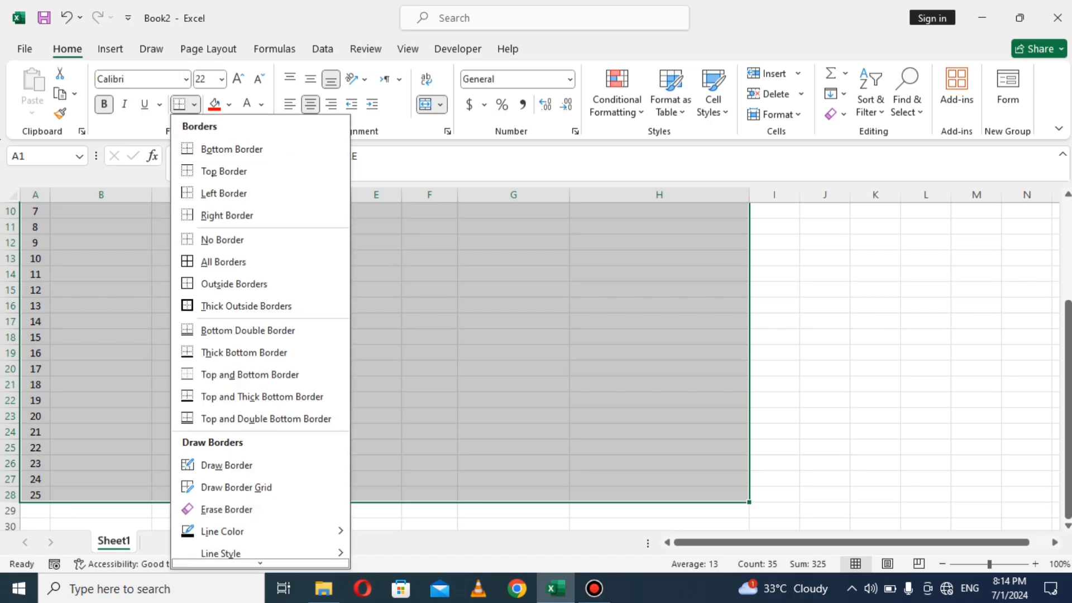
left_click(229, 262)
scroll(385, 362, "up", 3)
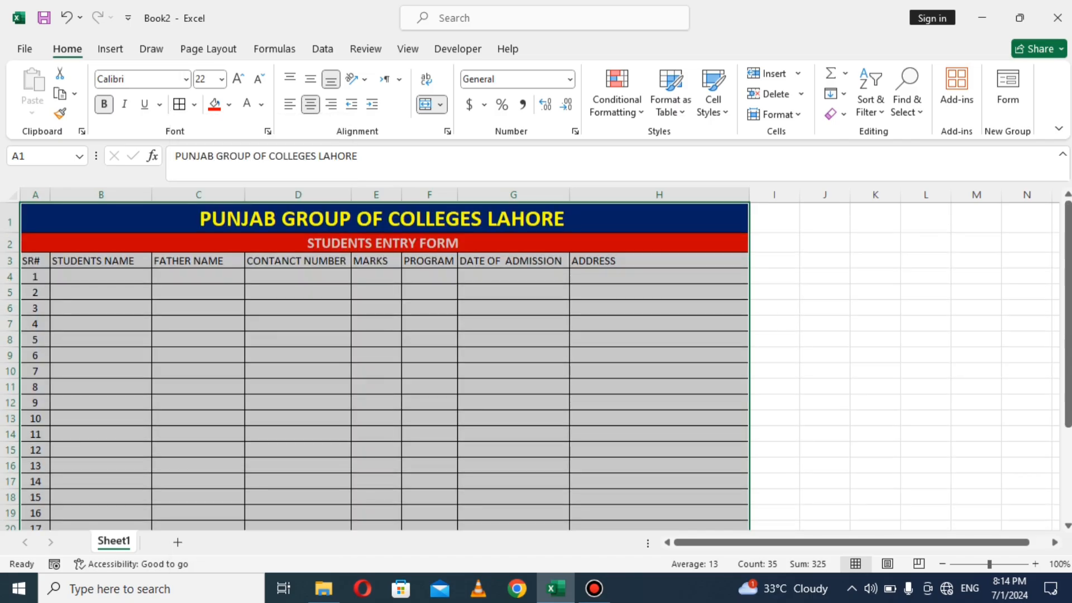
left_click(299, 324)
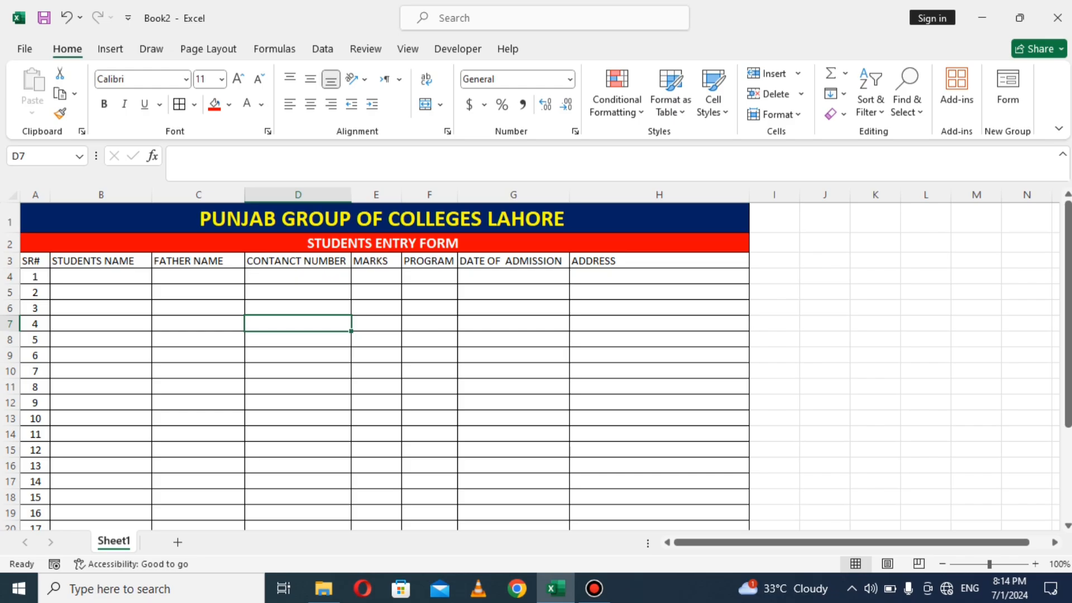
left_click_drag(35, 260, 615, 261)
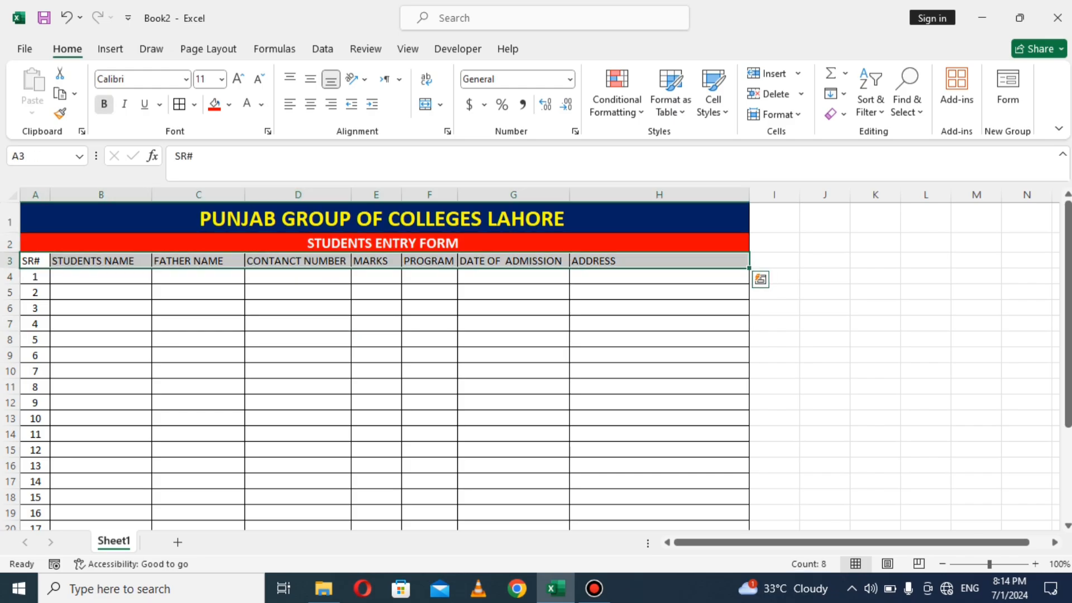
Step: Make the A3:H3 header row bold and increase its font size to 12
left_click(104, 103)
left_click(298, 308)
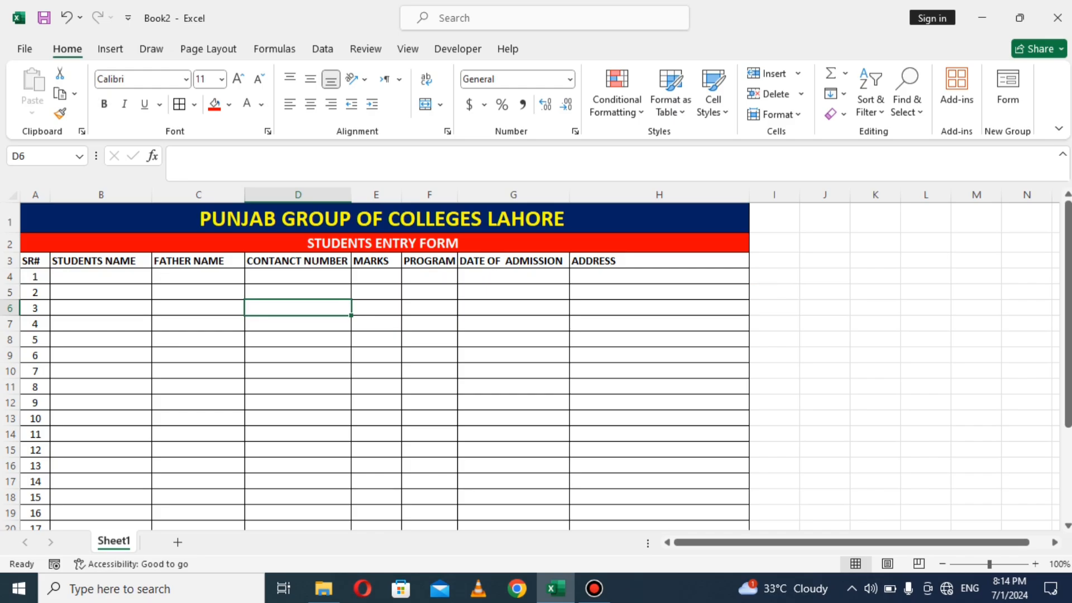
left_click(35, 261)
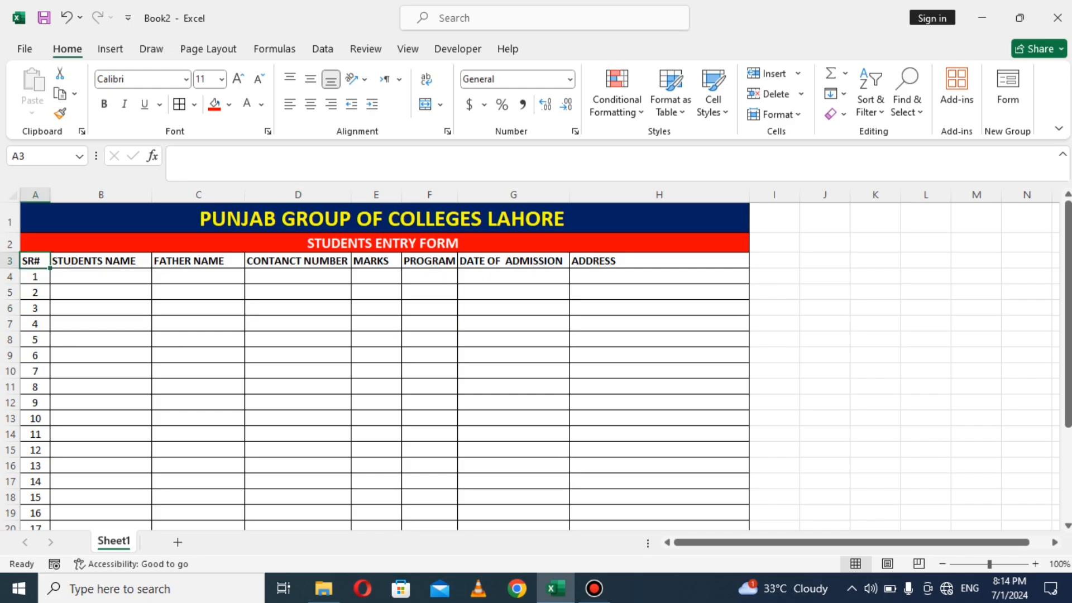
left_click_drag(35, 260, 659, 261)
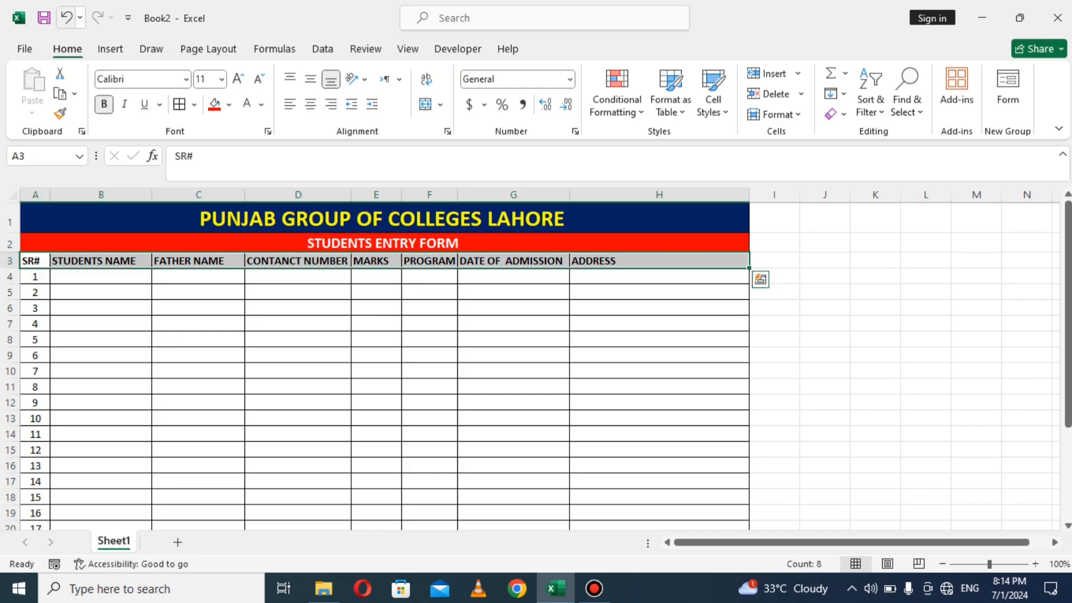
left_click(238, 79)
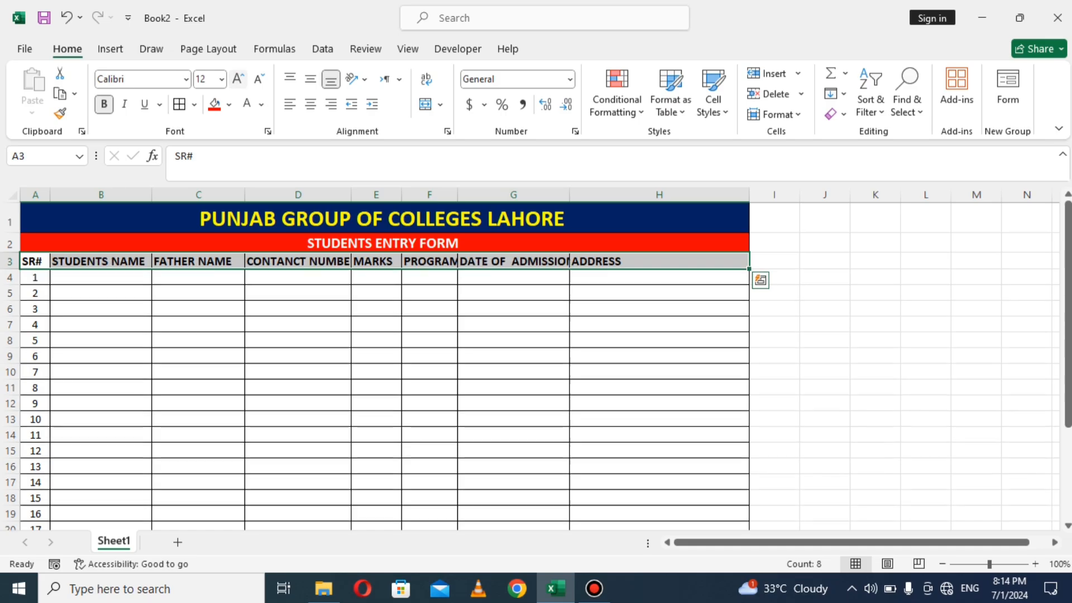
left_click(198, 356)
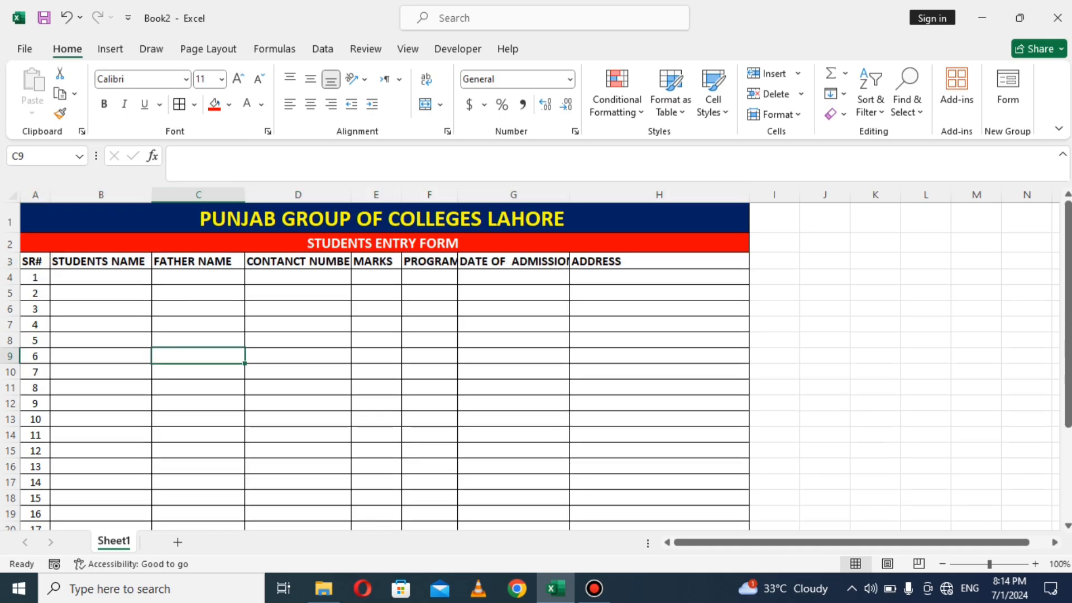
Step: Widen columns F and G to fit PROGRAM and DATE OF ADMISSION, and widen B and C slightly
left_click_drag(458, 195, 464, 195)
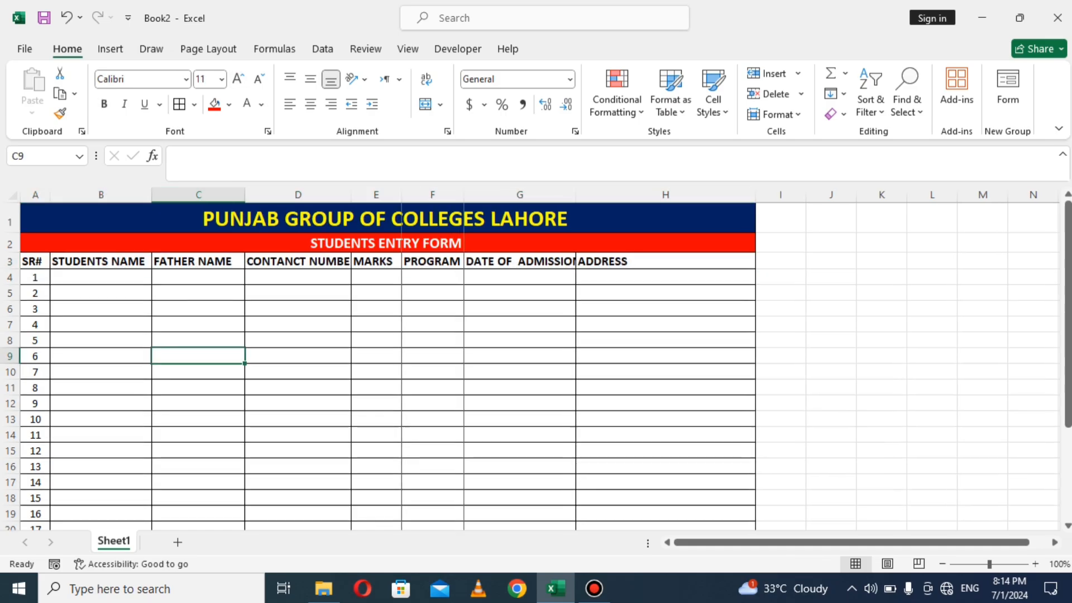
left_click_drag(575, 195, 576, 195)
double_click(576, 195)
left_click(576, 195)
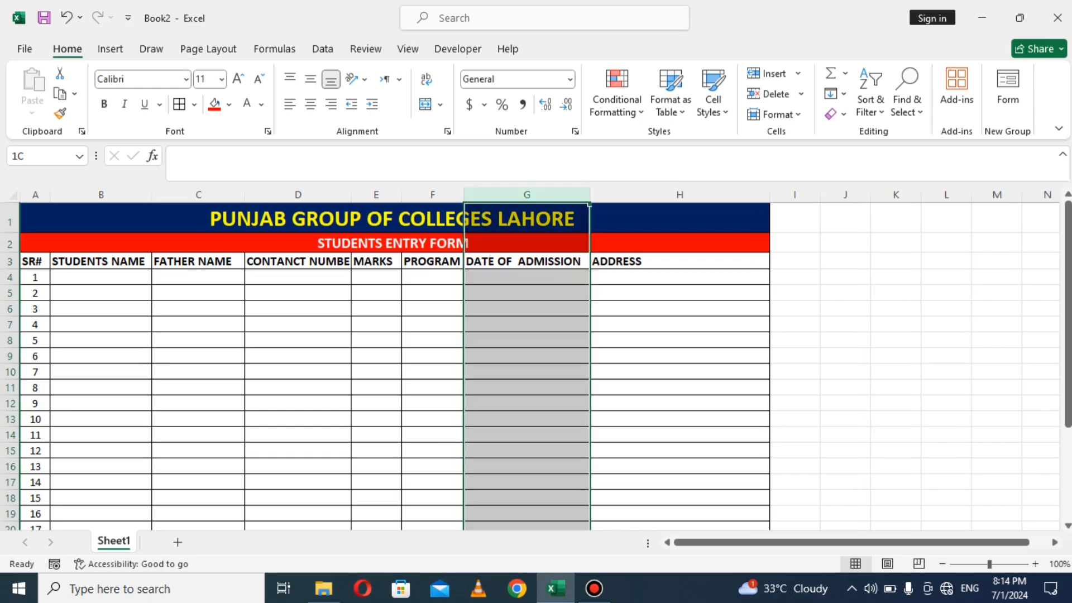
left_click(527, 293)
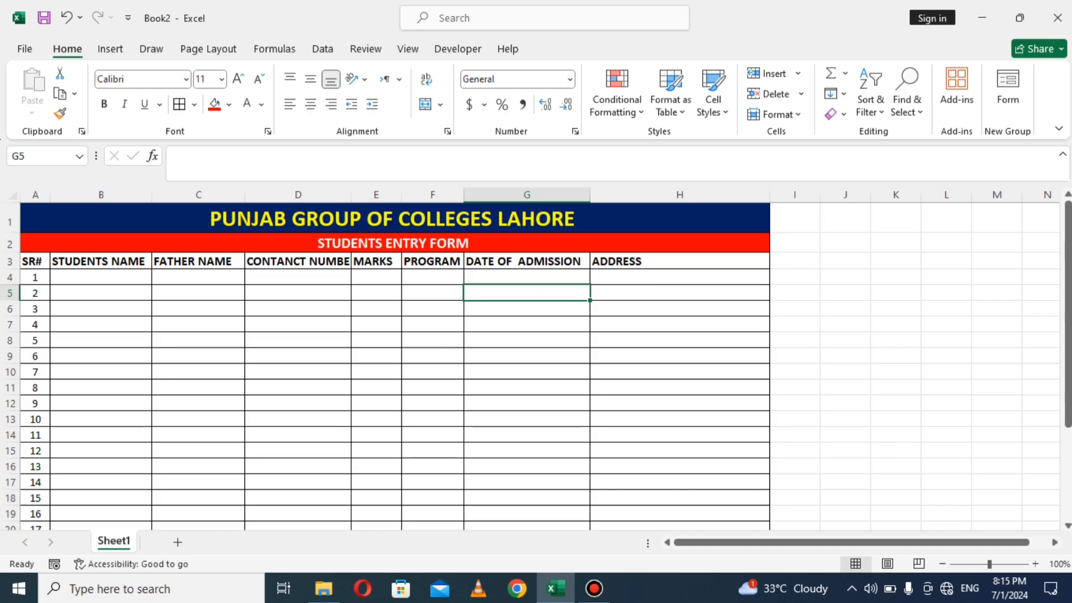
left_click_drag(244, 194, 251, 194)
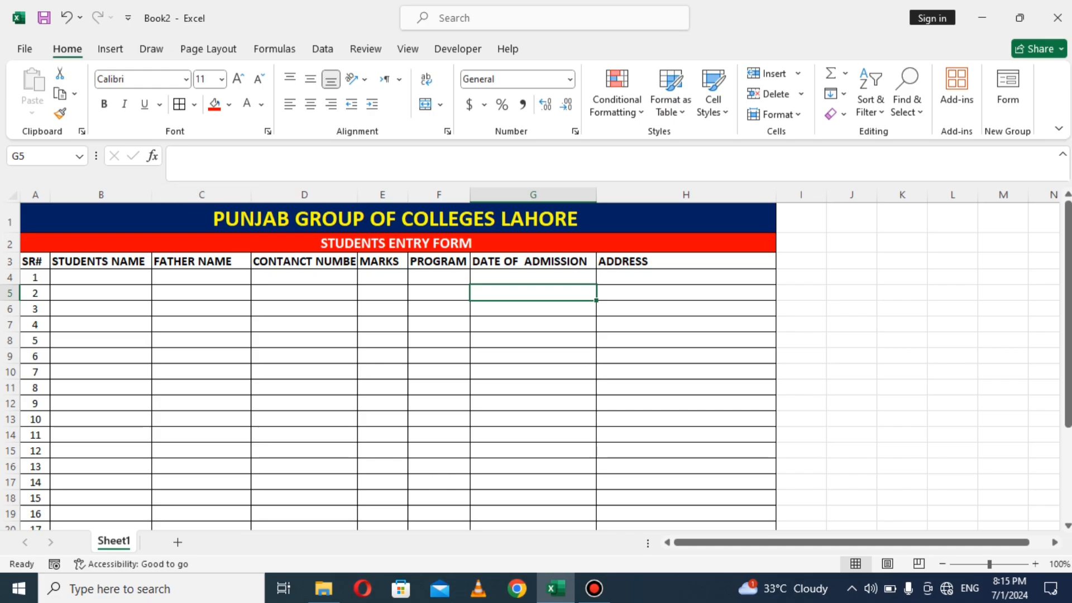
left_click_drag(151, 194, 162, 194)
left_click_drag(261, 194, 267, 194)
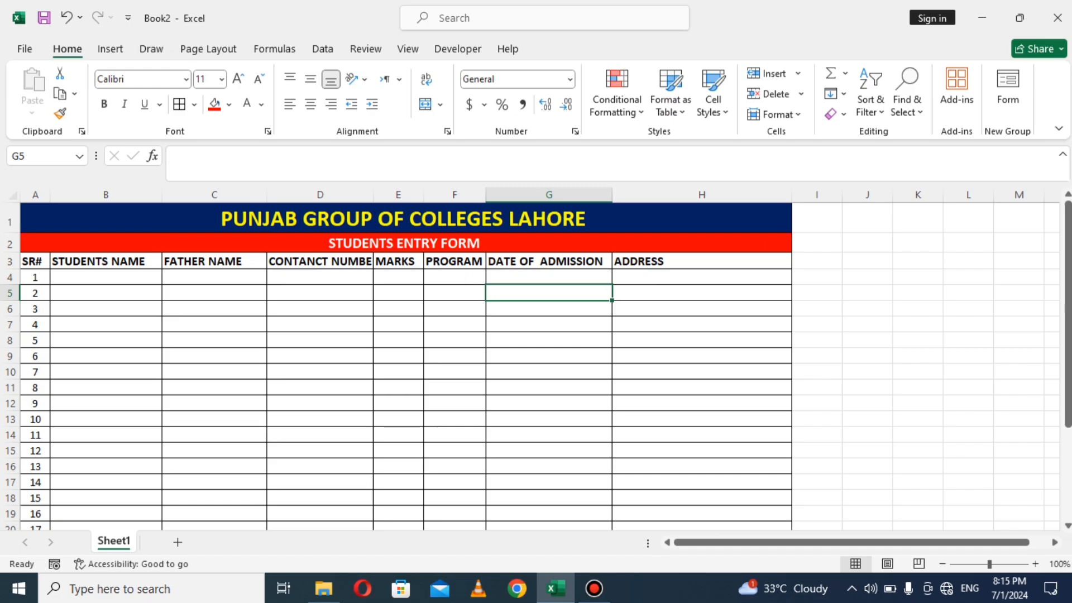
Step: Insert a new column D headed GENDER before CONTANCT NUMBER
left_click(291, 195)
right_click(291, 195)
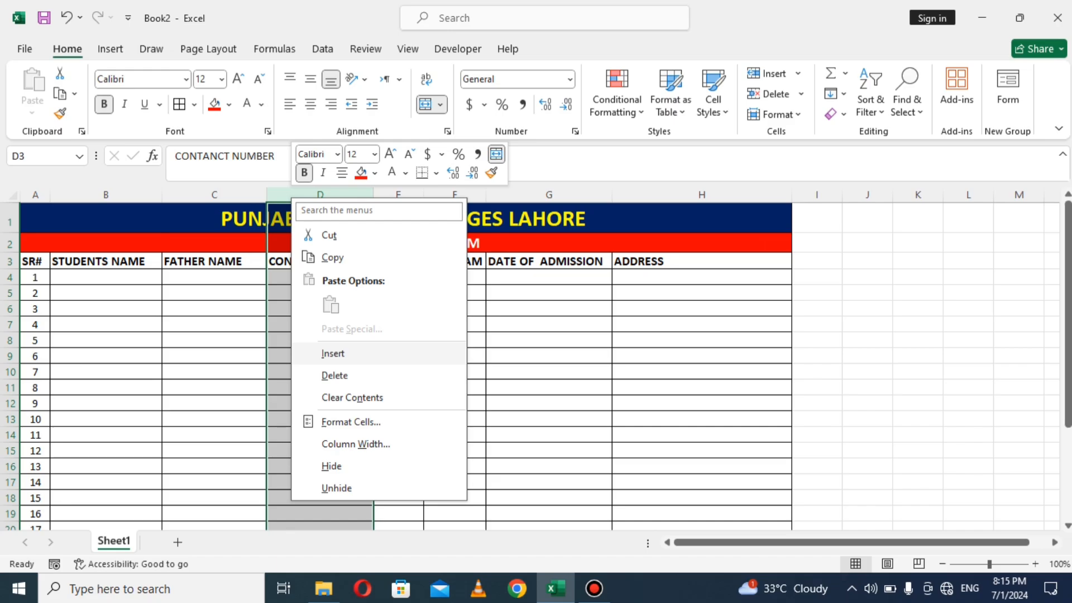
left_click(333, 354)
left_click(320, 293)
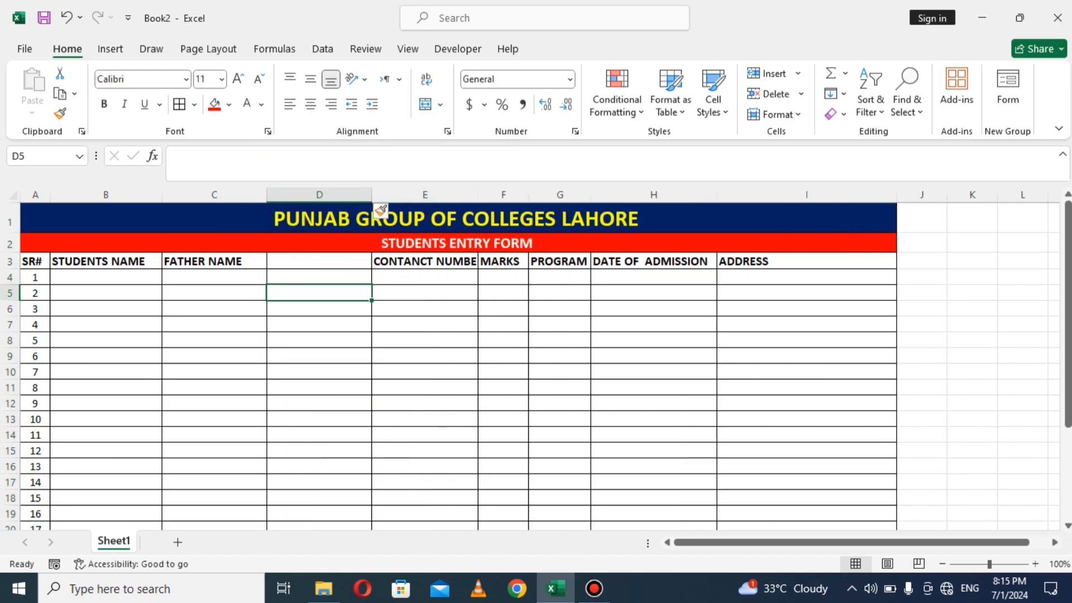
left_click(320, 261)
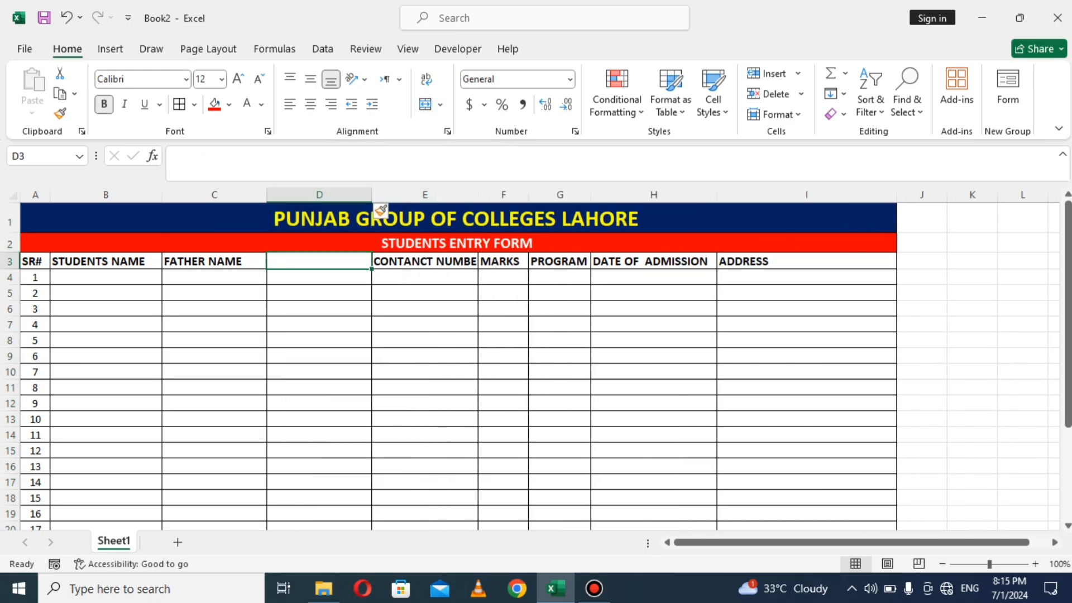
type("GENDER")
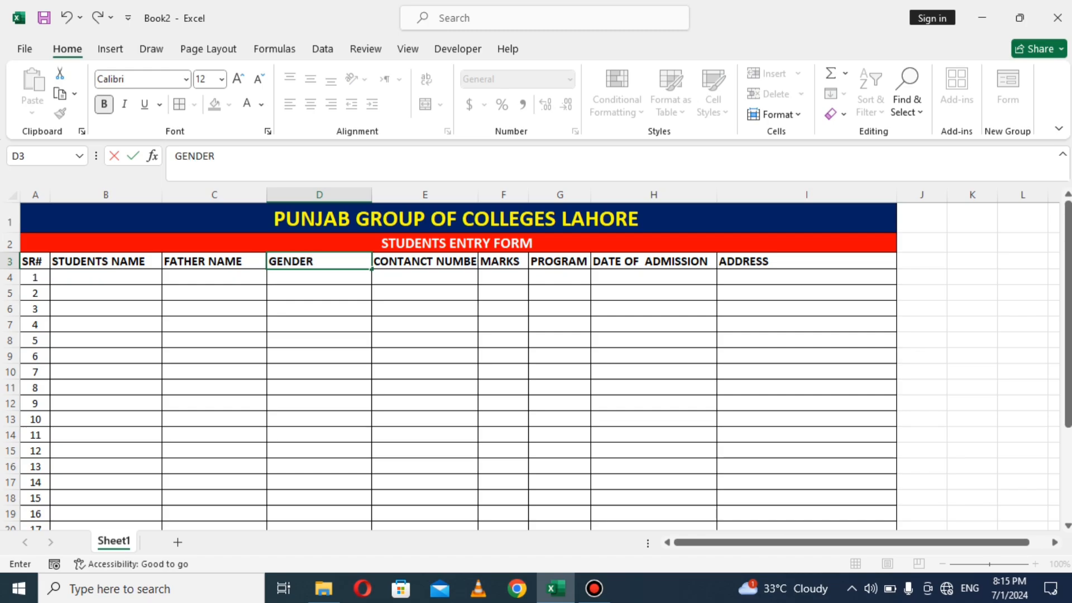
left_click(324, 309)
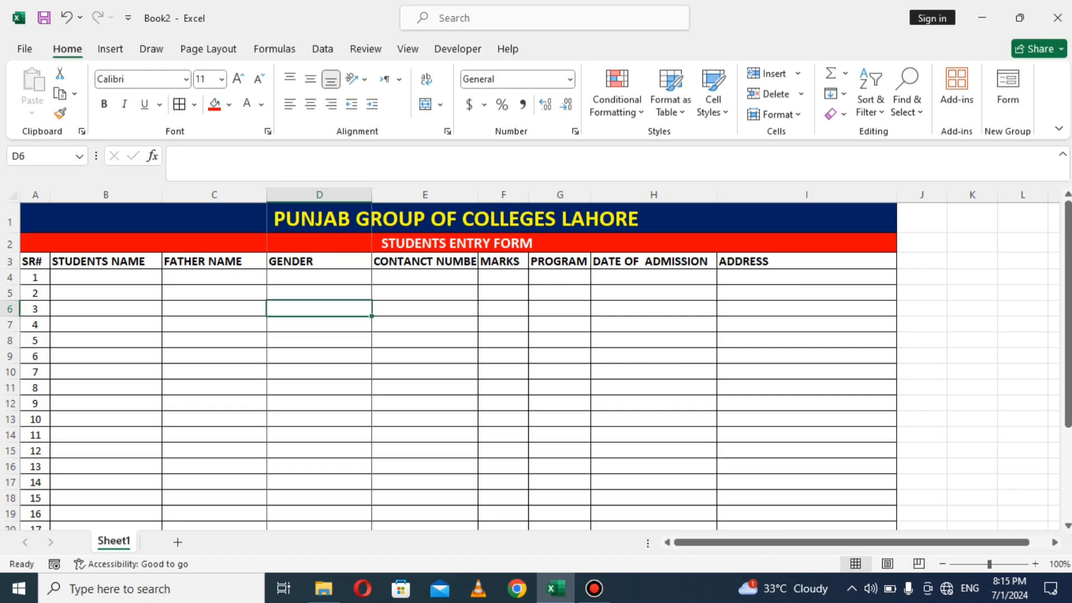
Step: Narrow column D to suit GENDER and widen column E to fit CONTANCT NUMBER
left_click_drag(371, 195, 319, 195)
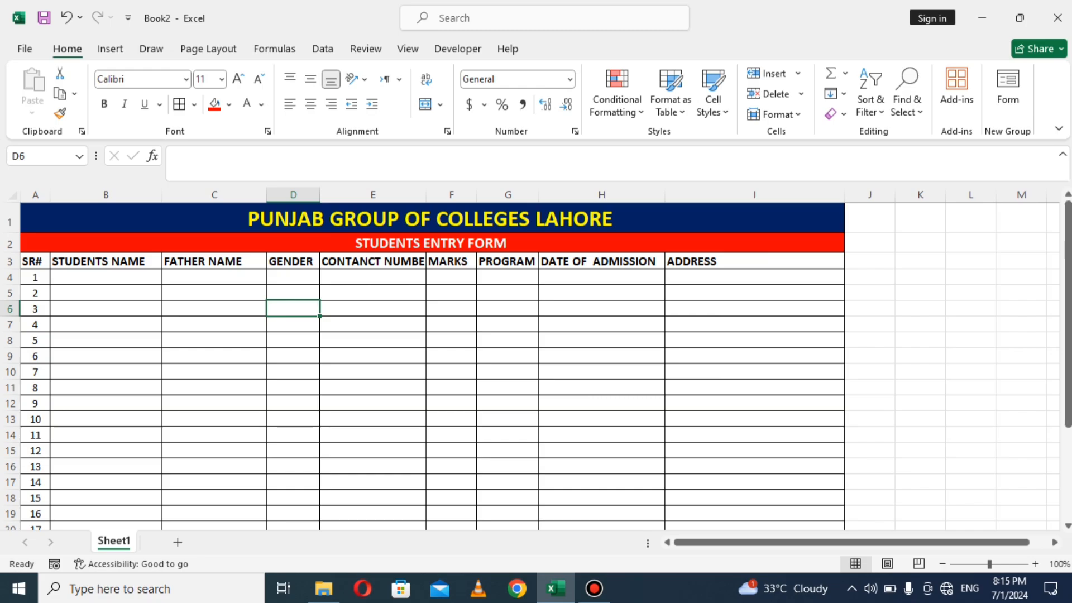
left_click_drag(426, 195, 431, 194)
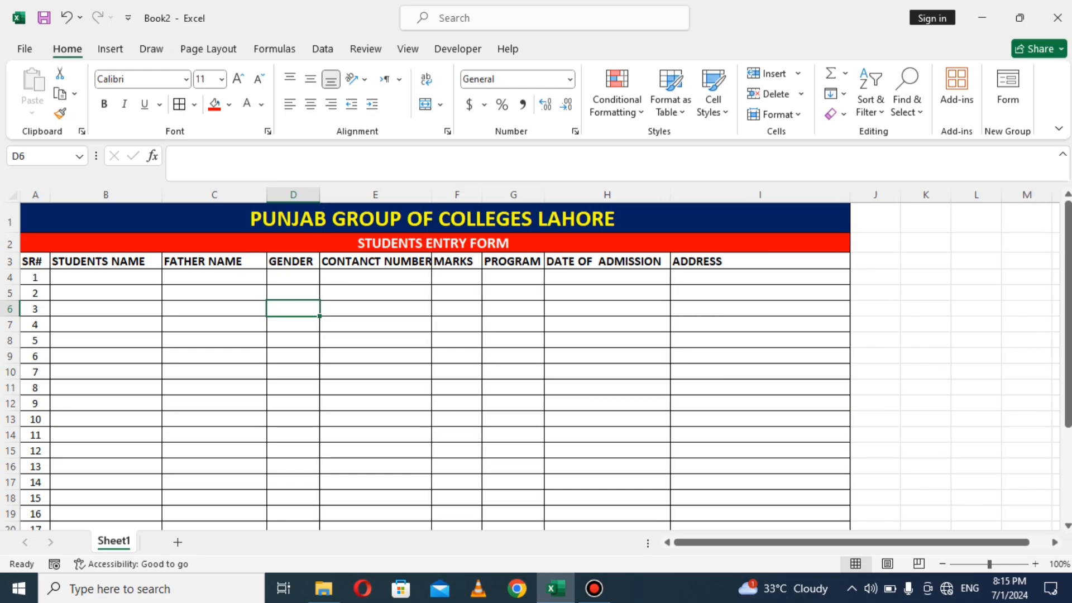
left_click(106, 278)
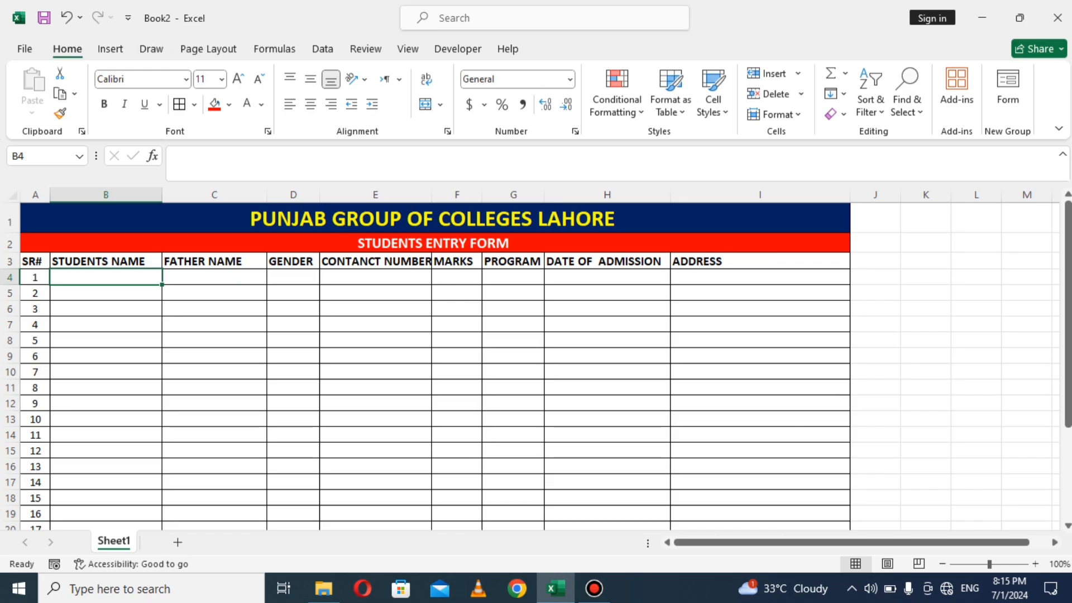
Step: Widen column E to about 19.57 and select the table's data rows 4–28
left_click_drag(431, 194, 439, 194)
left_click(214, 372)
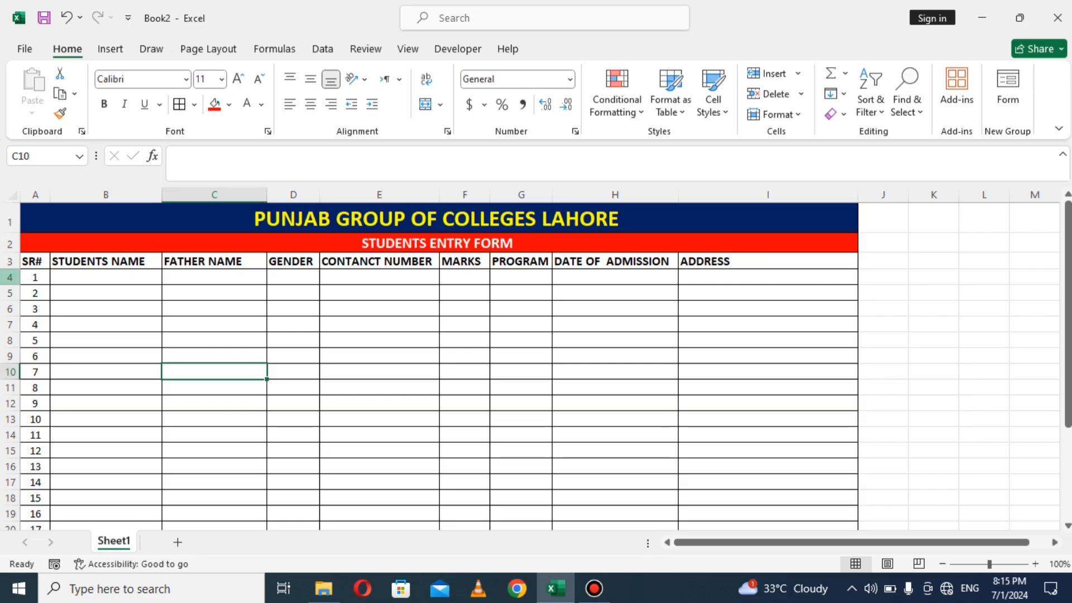
left_click_drag(10, 277, 10, 358)
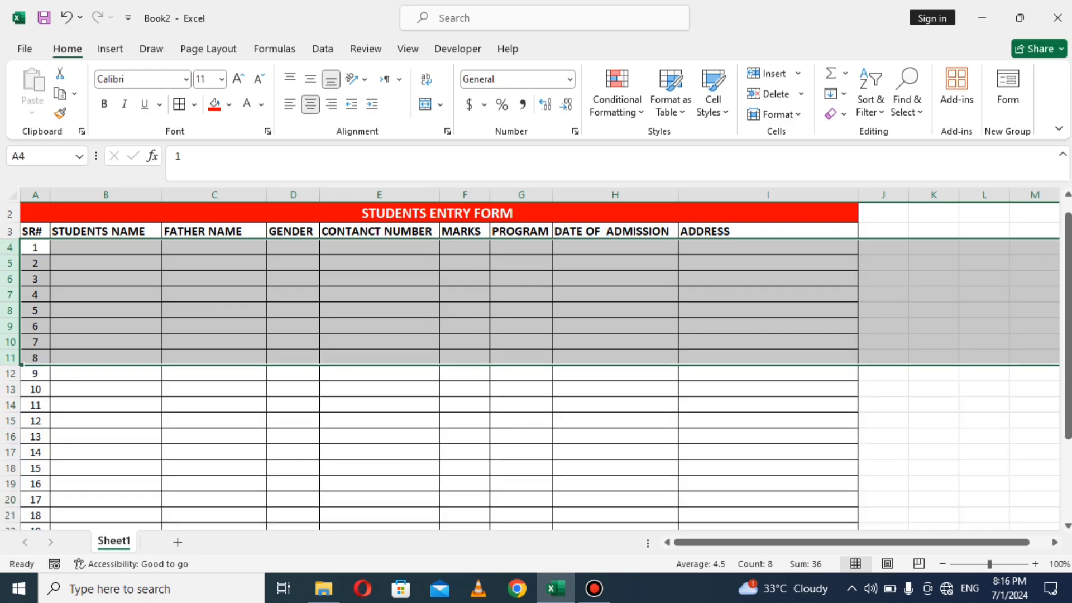
left_click_drag(1068, 274, 1067, 258)
left_click(293, 388)
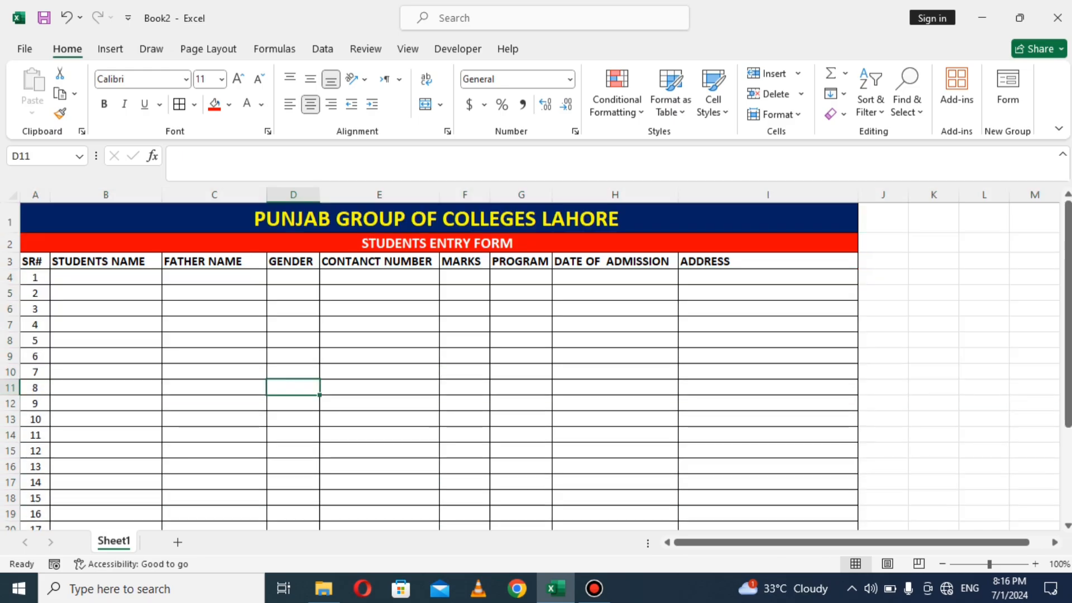
left_click_drag(35, 277, 857, 441)
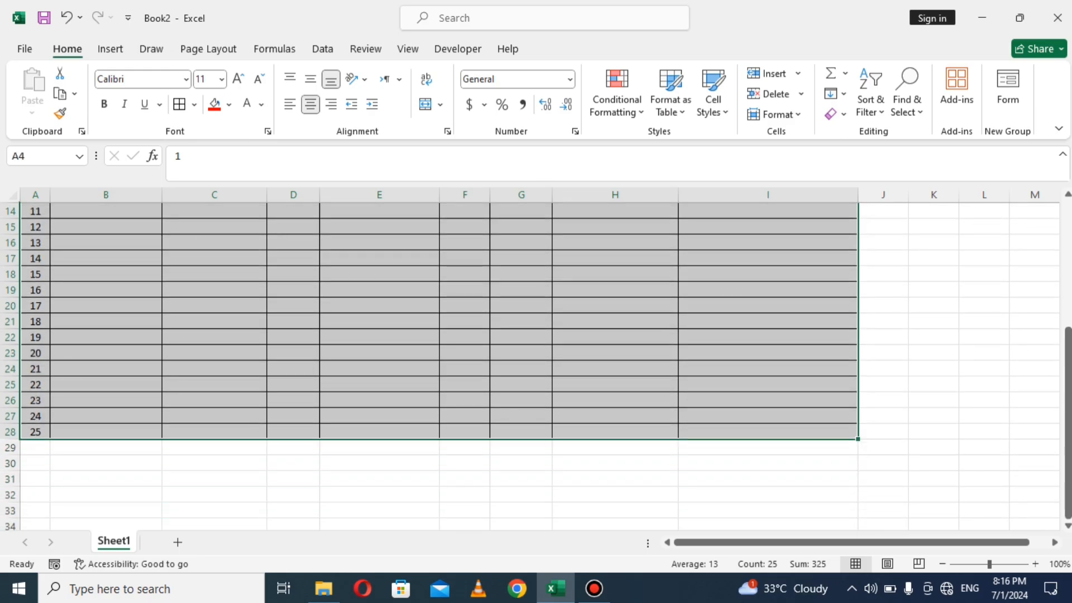
Step: Set the row height of the selected data rows to 20
left_click(775, 114)
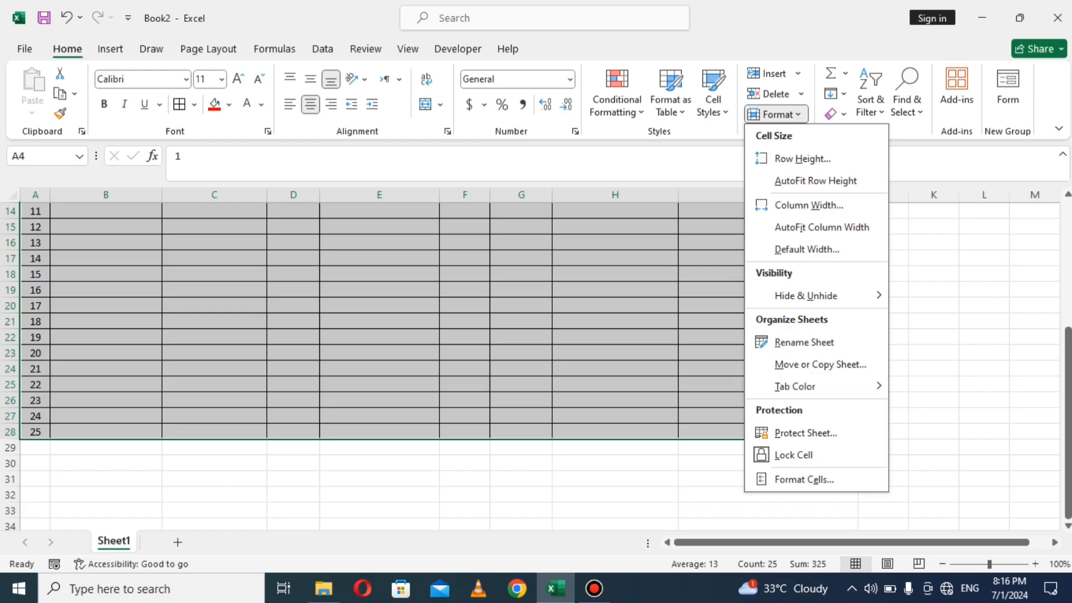
left_click(802, 158)
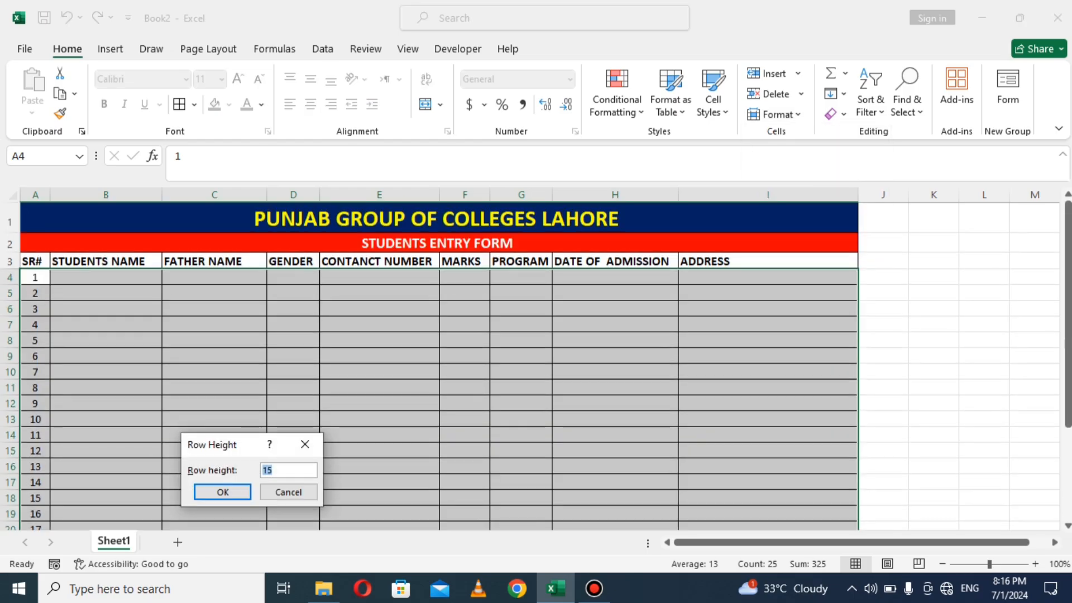
type("20")
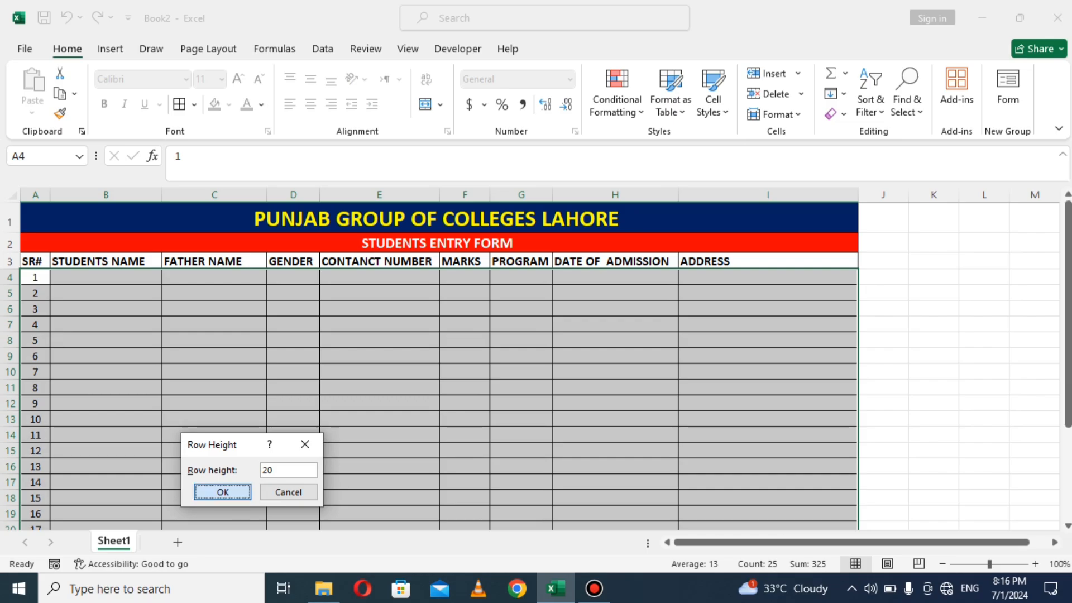
key("Return")
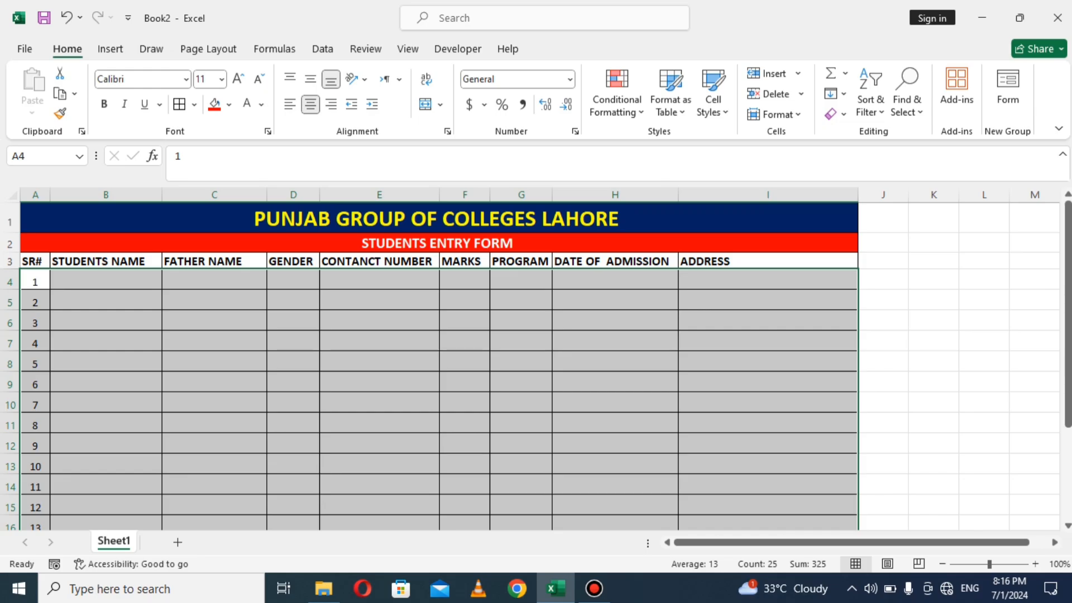
left_click(380, 341)
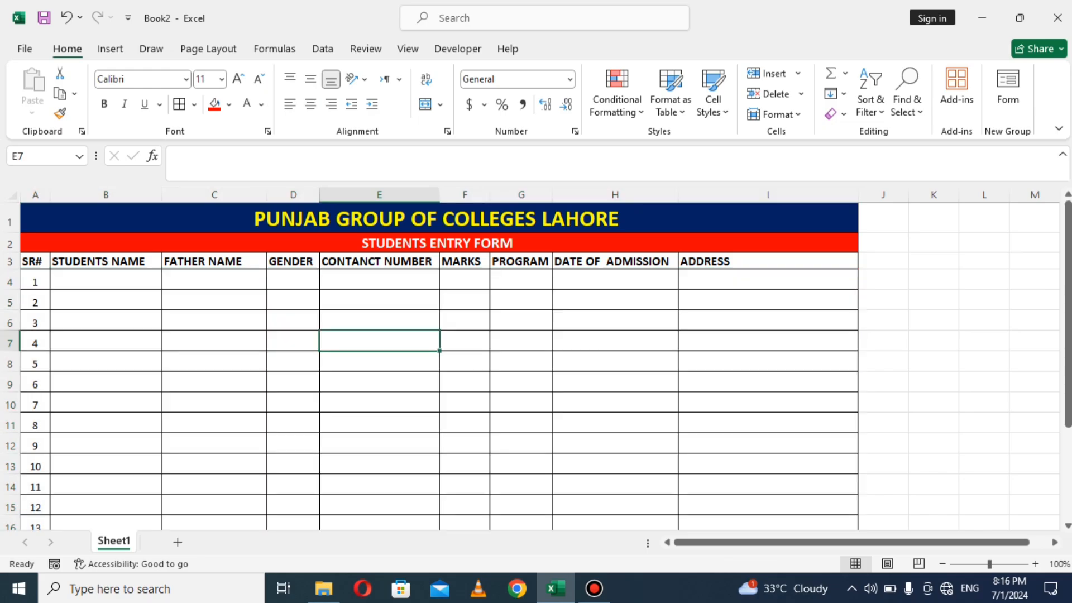
Step: Give the column-heading row A3:I3 a thick outside border
left_click_drag(34, 261, 697, 261)
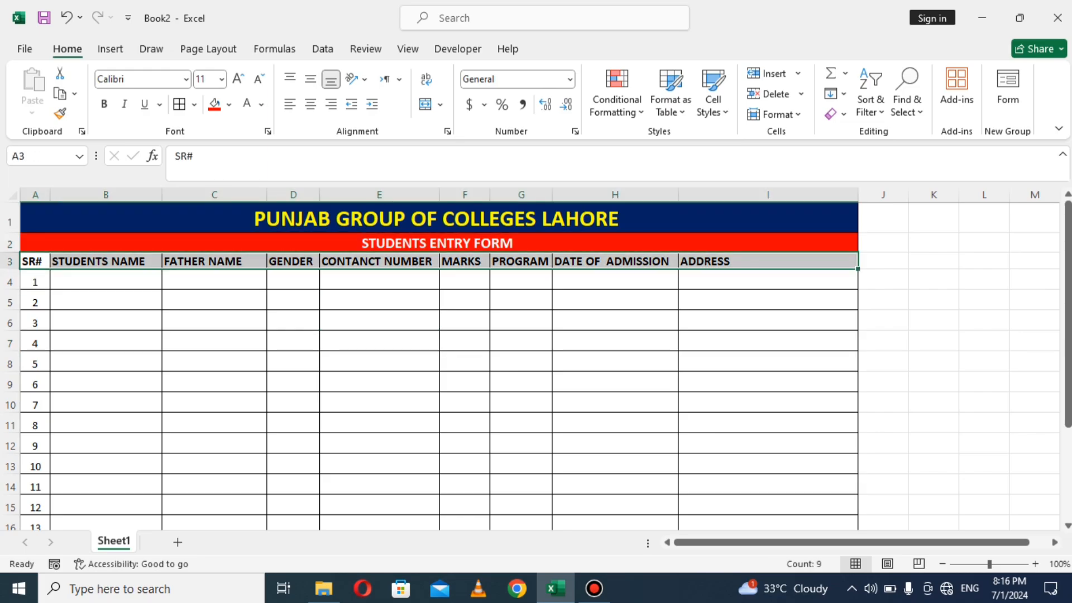
left_click(193, 104)
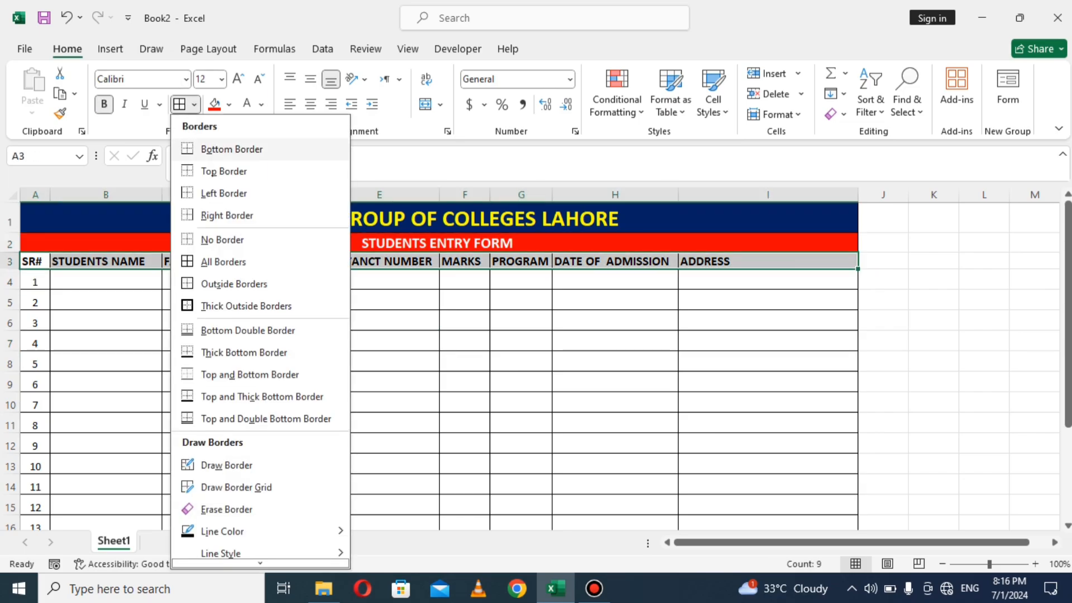
left_click(246, 306)
left_click(294, 303)
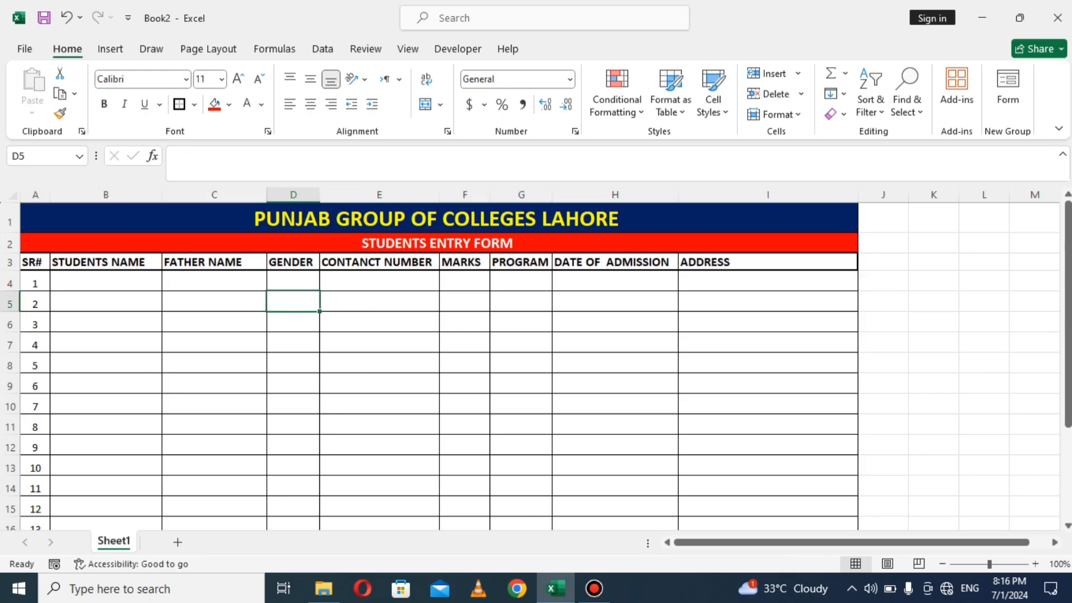
left_click(301, 243)
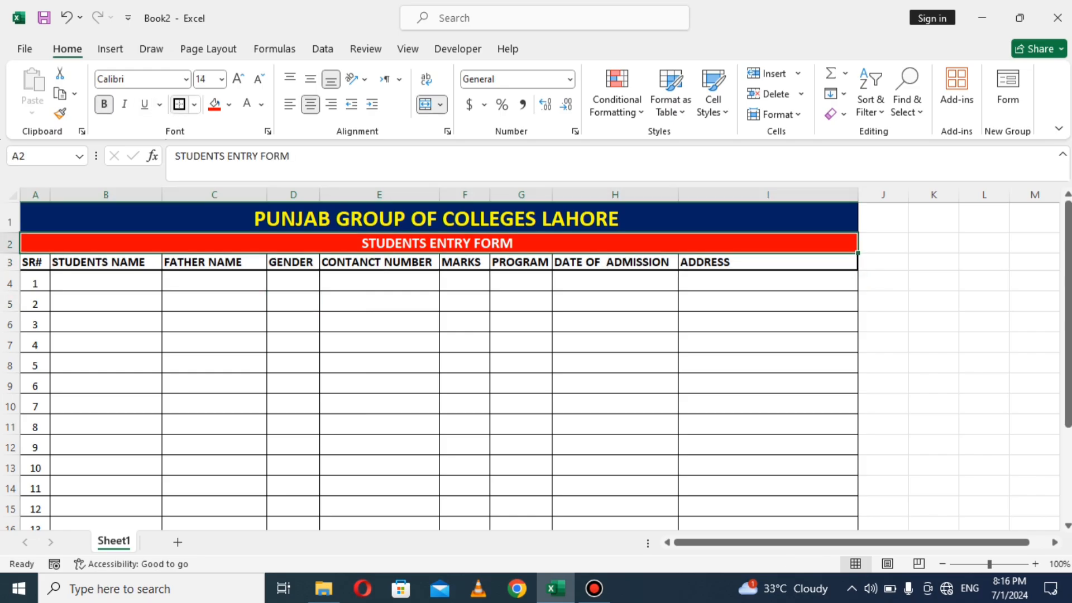
Step: Add thick outside borders to the STUDENTS ENTRY FORM and PUNJAB GROUP OF COLLEGES LAHORE rows
left_click(179, 104)
left_click(251, 218)
left_click(179, 105)
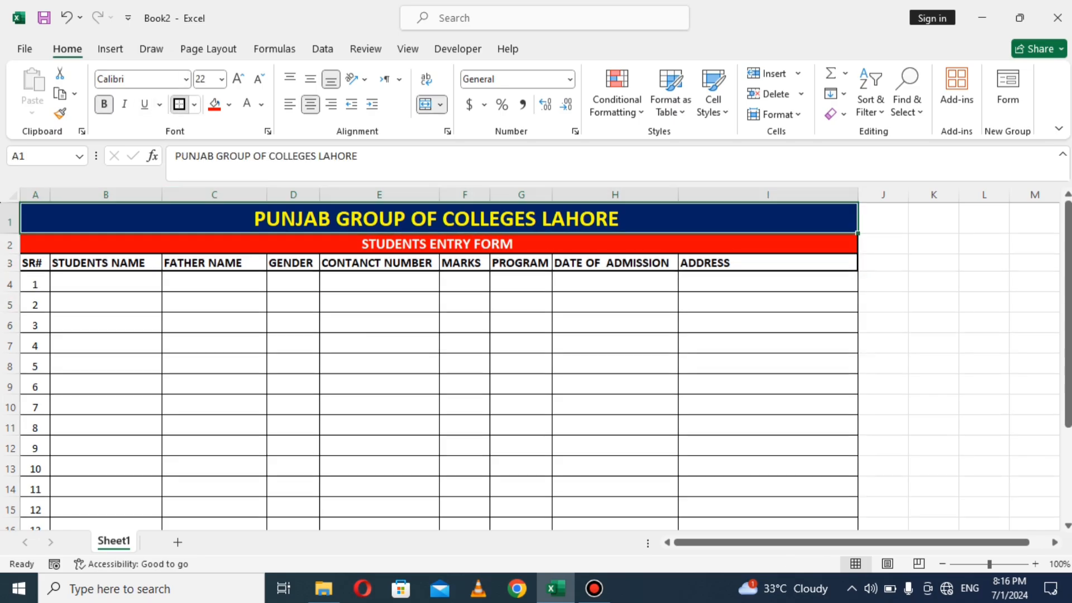
left_click(380, 405)
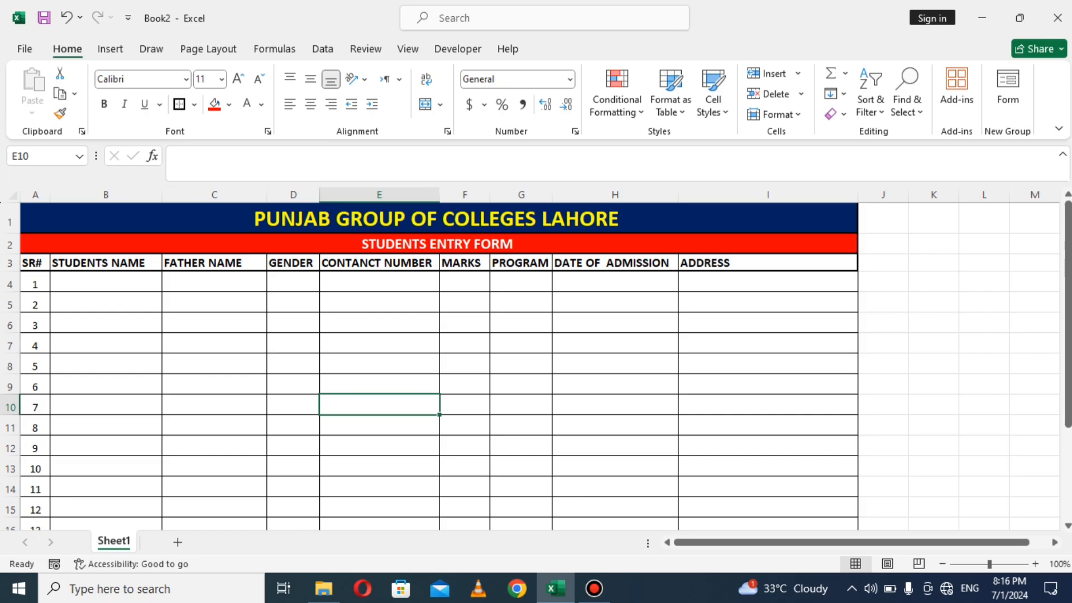
left_click(380, 343)
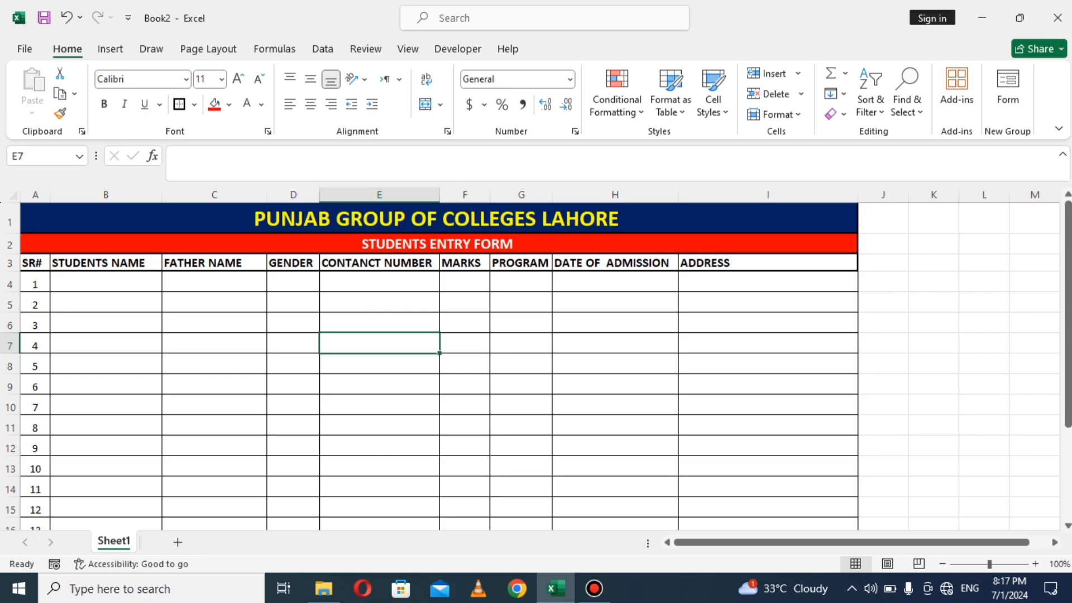
left_click_drag(34, 263, 759, 263)
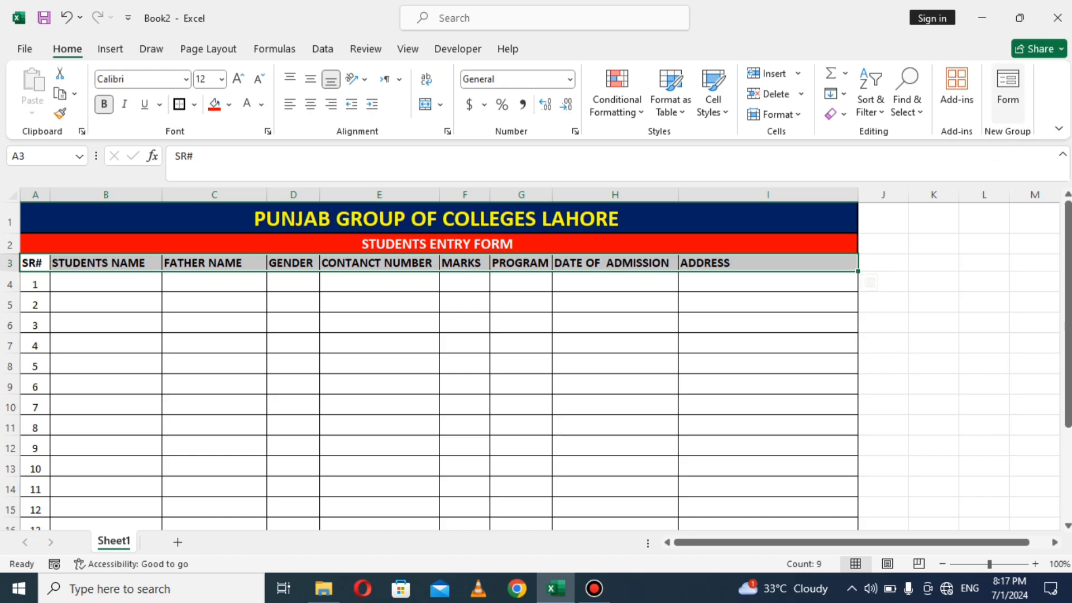
Step: Open the Form dialog showing record 1 and move it clear of the headings
left_click(1008, 89)
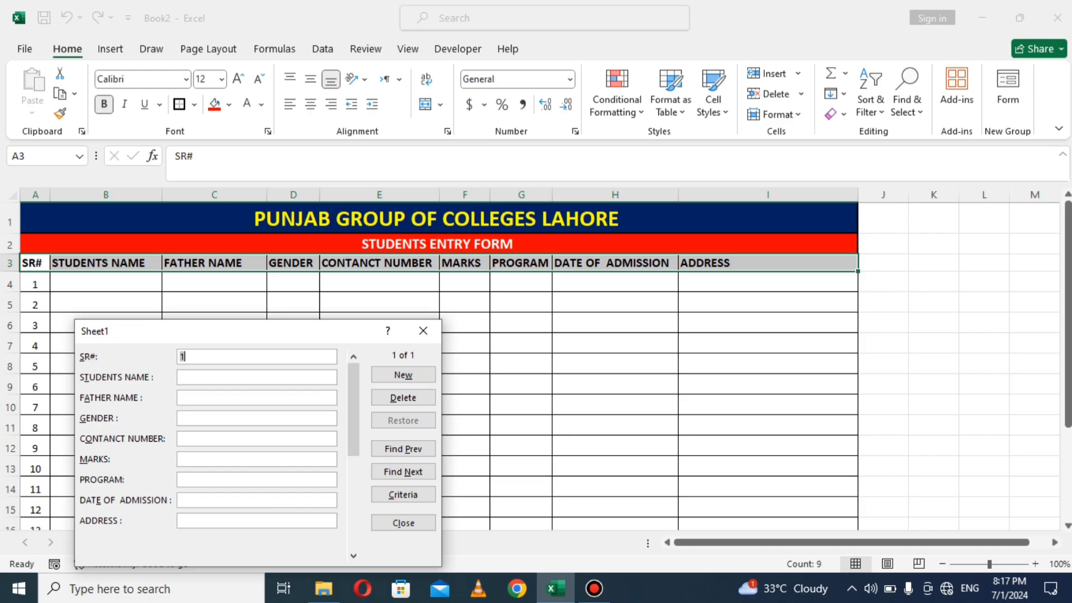
left_click_drag(300, 331, 522, 197)
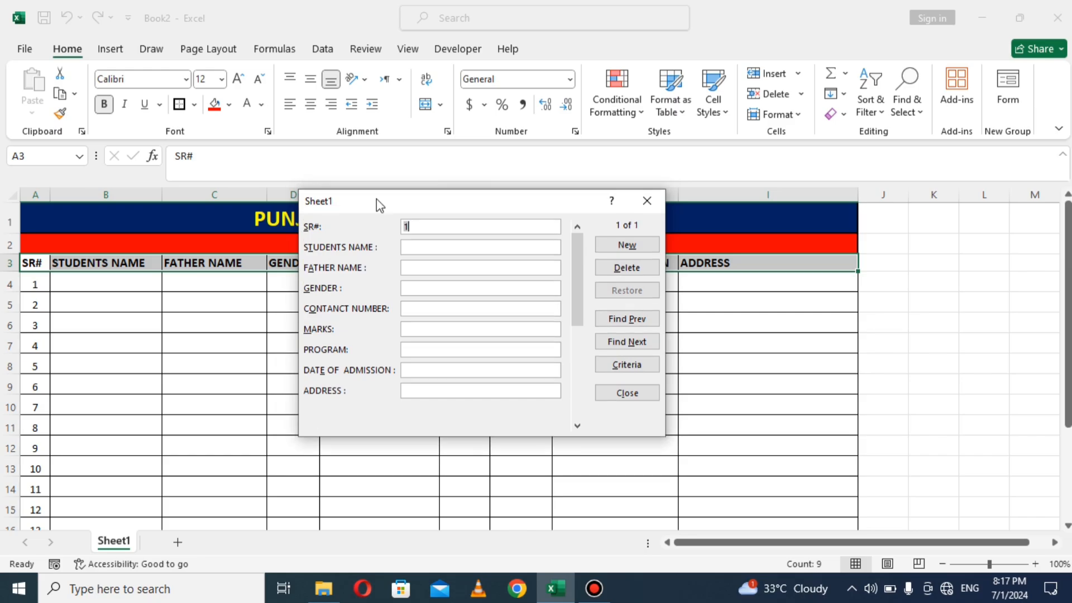
left_click_drag(376, 199, 217, 289)
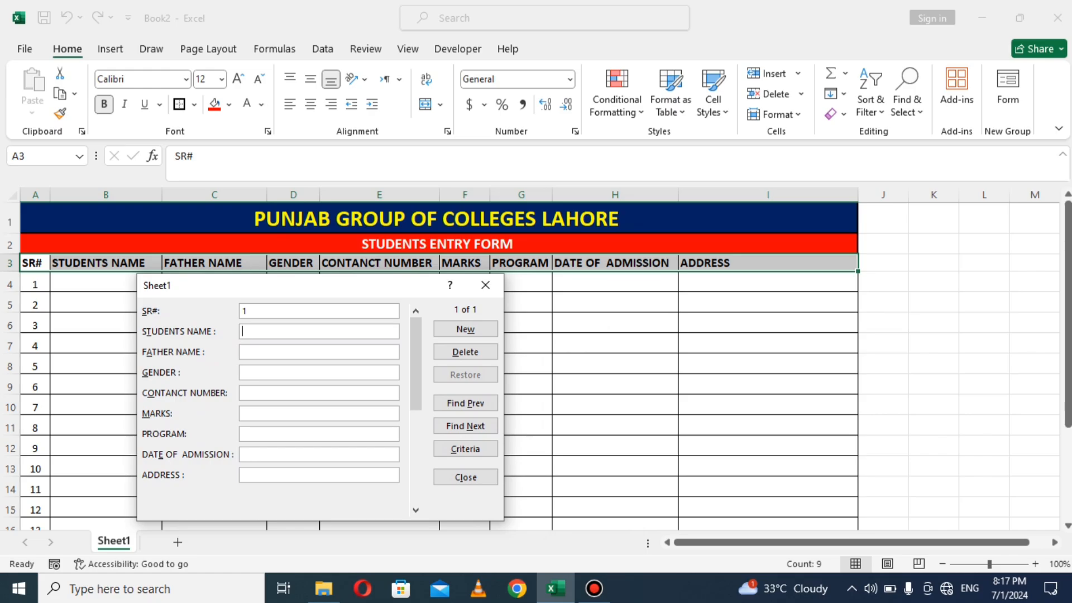
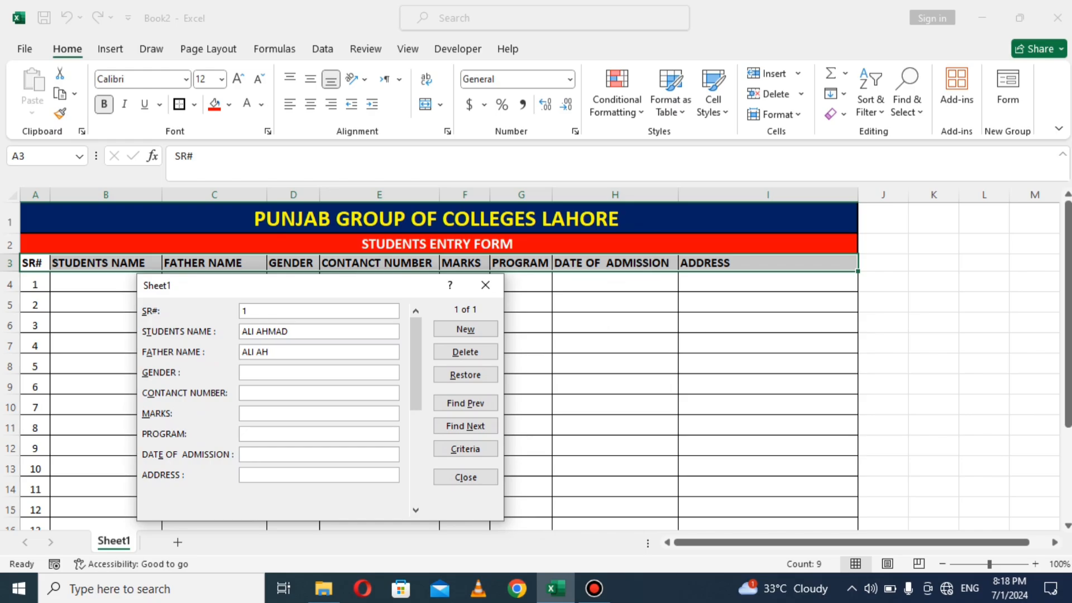
Step: Enter the first student's name, gender MALE, phone number and 789 marks in the data form
type("MALE")
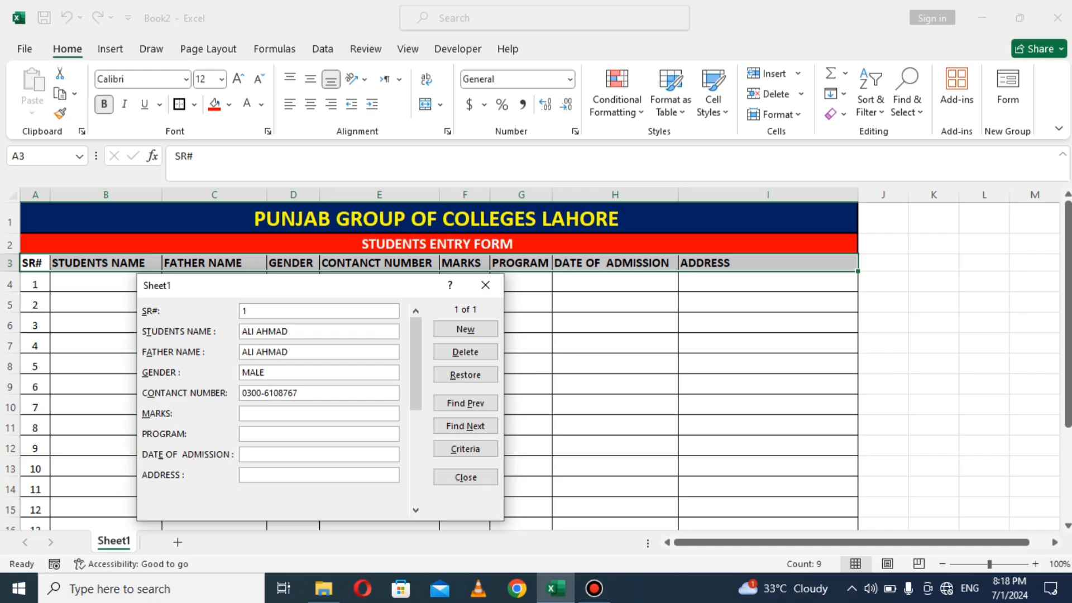
type("789")
key("Tab")
Step: Fill in program ICS PHY, admission date 1-Jul-24 and the address, then add the record
type("ICS")
type(" PHY")
type("01")
type("-JUN")
type("E")
key("BackSpace")
key("BackSpace")
key("BackSpace")
type("ULY-2024")
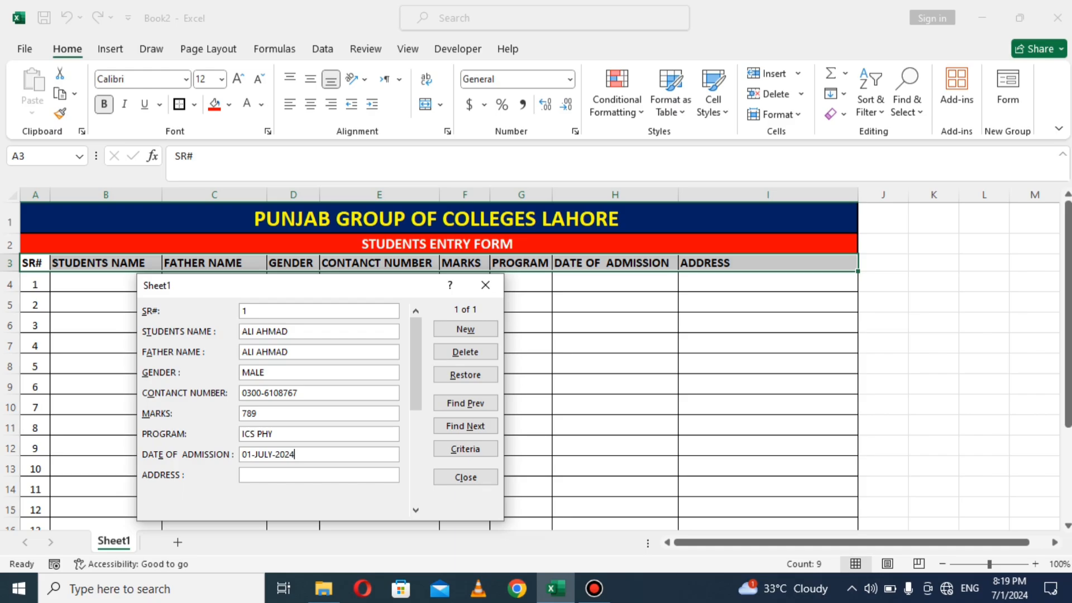
key("Tab")
type("OLD COLONY LAHORE")
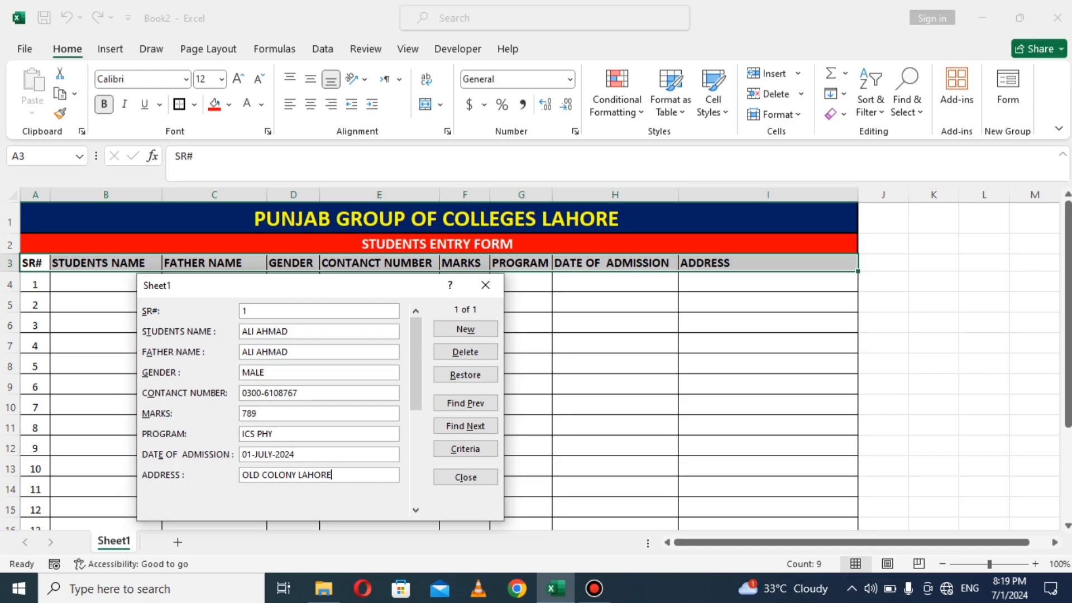
key("Return")
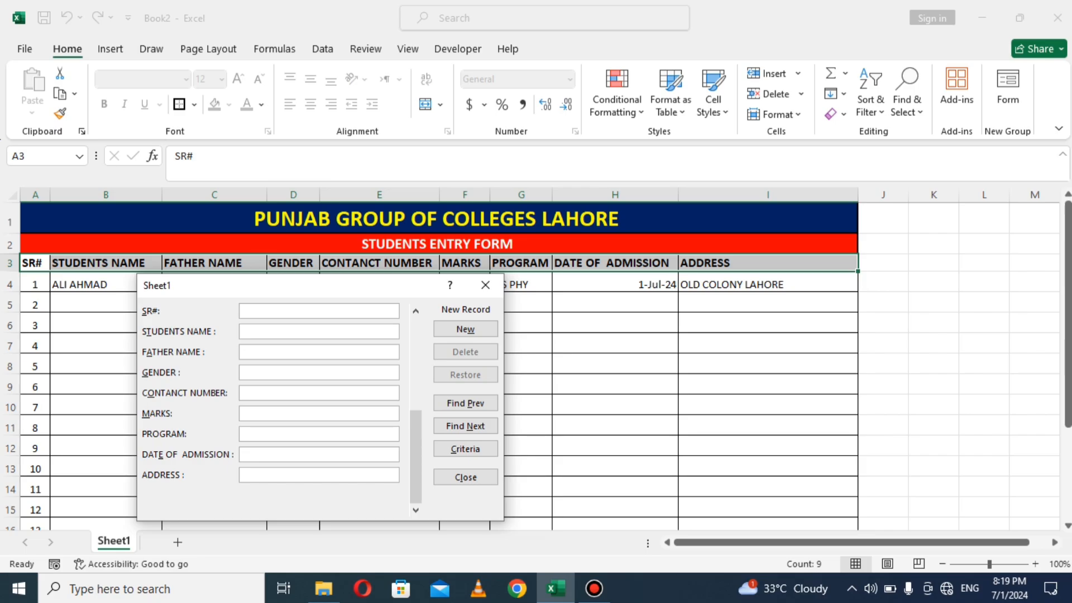
left_click_drag(256, 283, 329, 424)
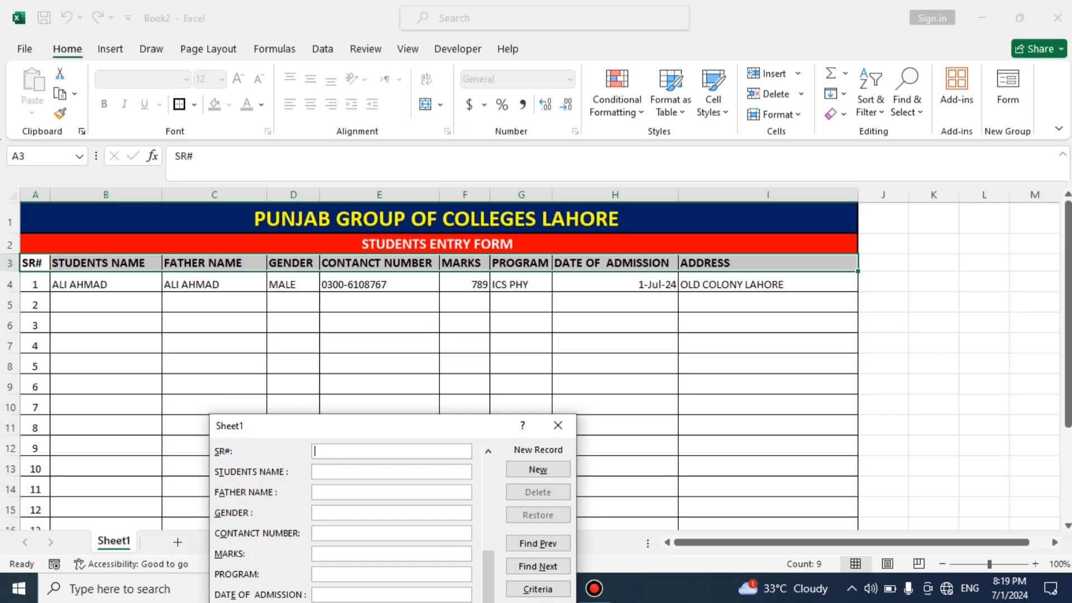
left_click_drag(381, 431, 398, 326)
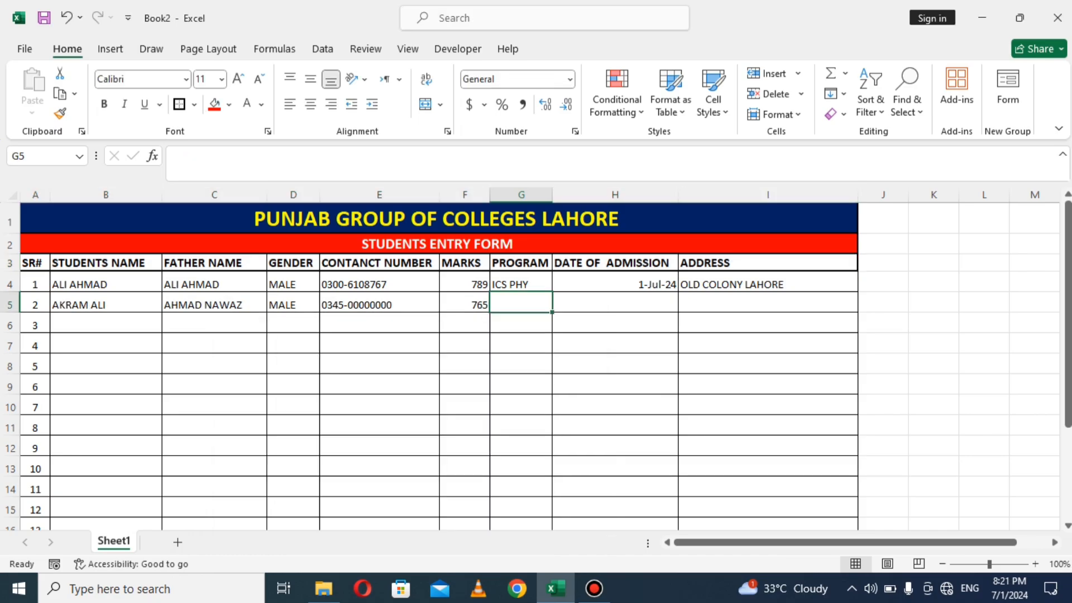
Step: Enter program FSC MED and admission date 7 JULY 24 for the second student
type("D")
key("BackSpace")
type("FSC")
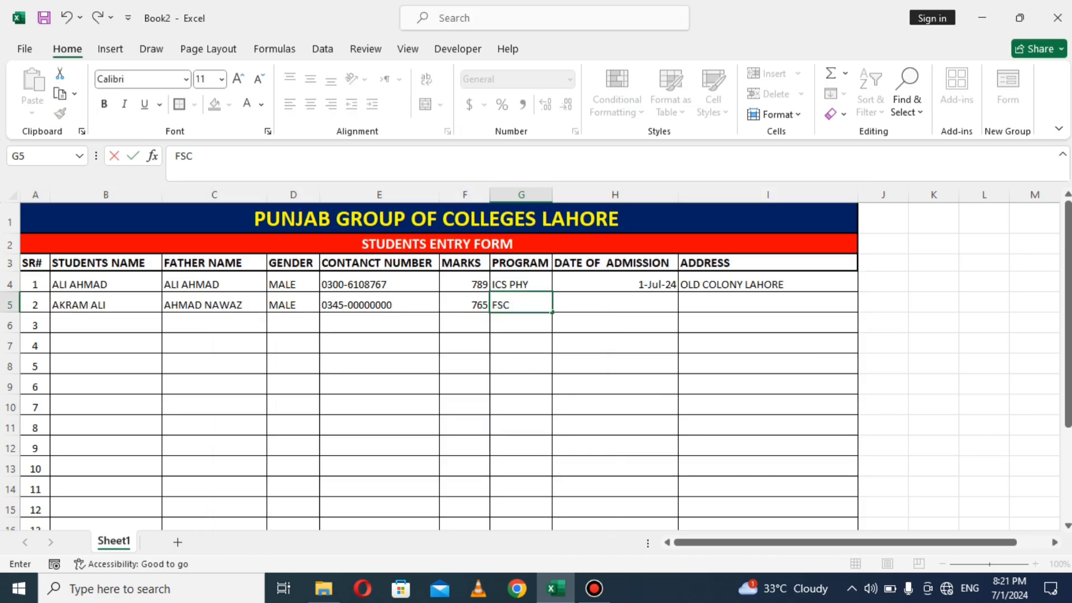
type(" MED")
key("Tab")
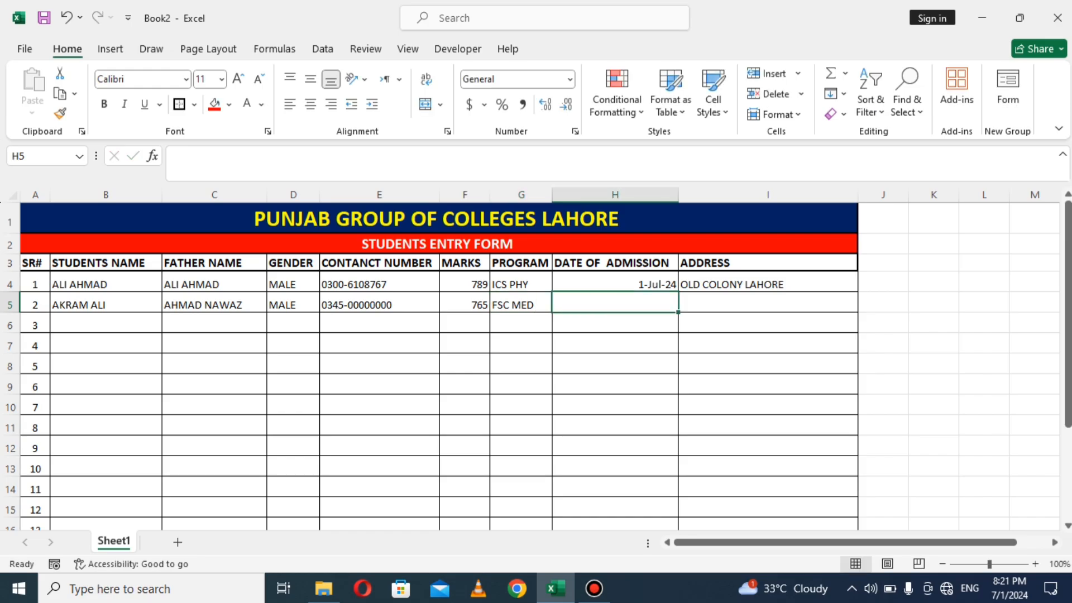
type("7")
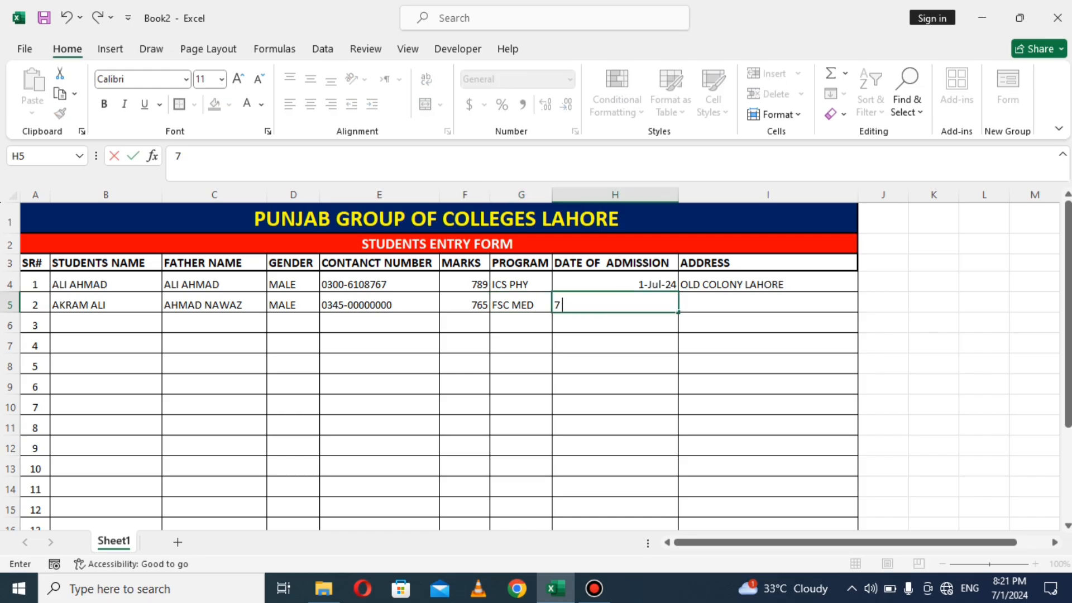
type(" JULY 24")
key("Tab")
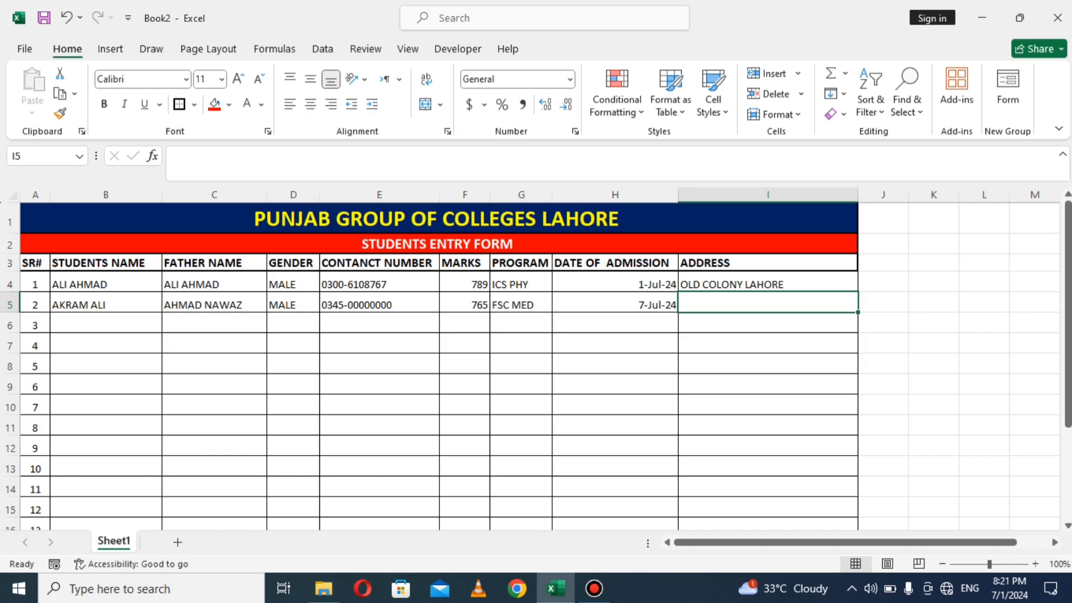
Step: Enter the second student's address, select cell C7, and open the File backstage view
type("Lhor")
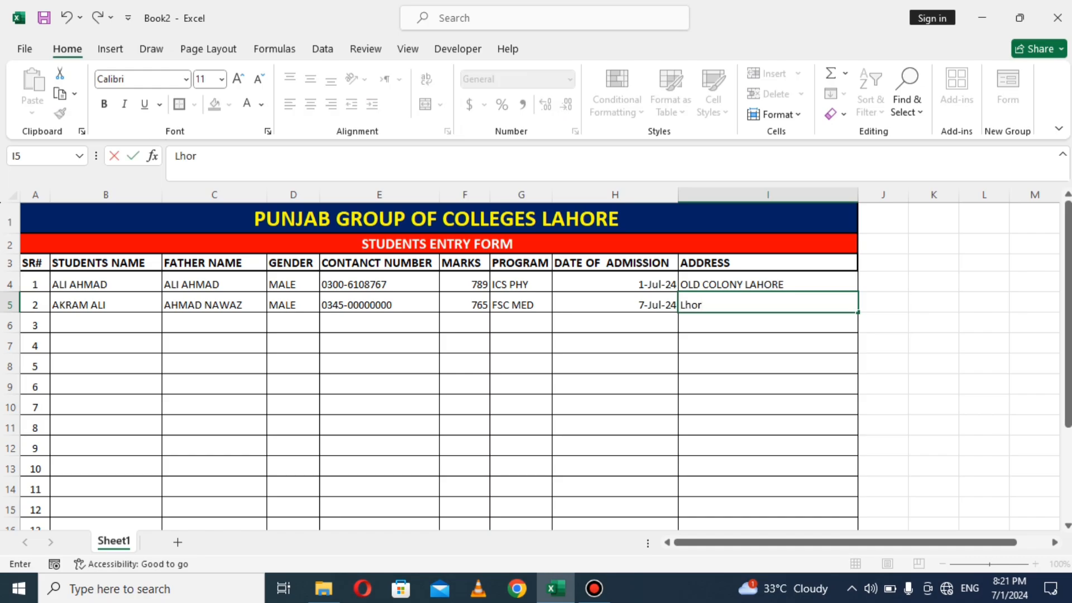
key("BackSpace")
key("BackSpace")
key("BackSpace")
key("BackSpace")
type("LAHORE")
left_click(215, 305)
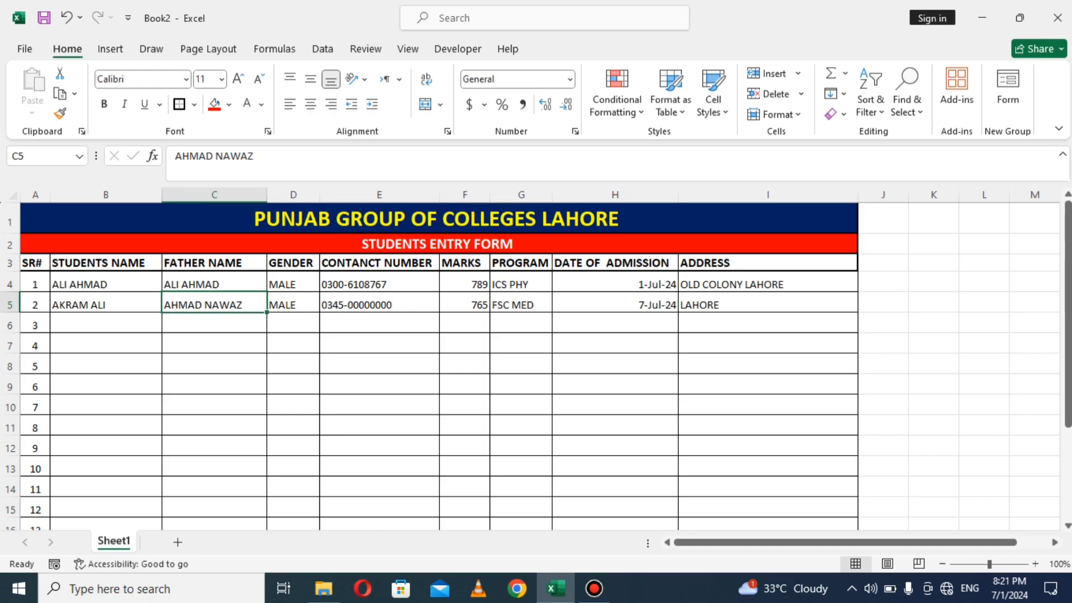
left_click(215, 344)
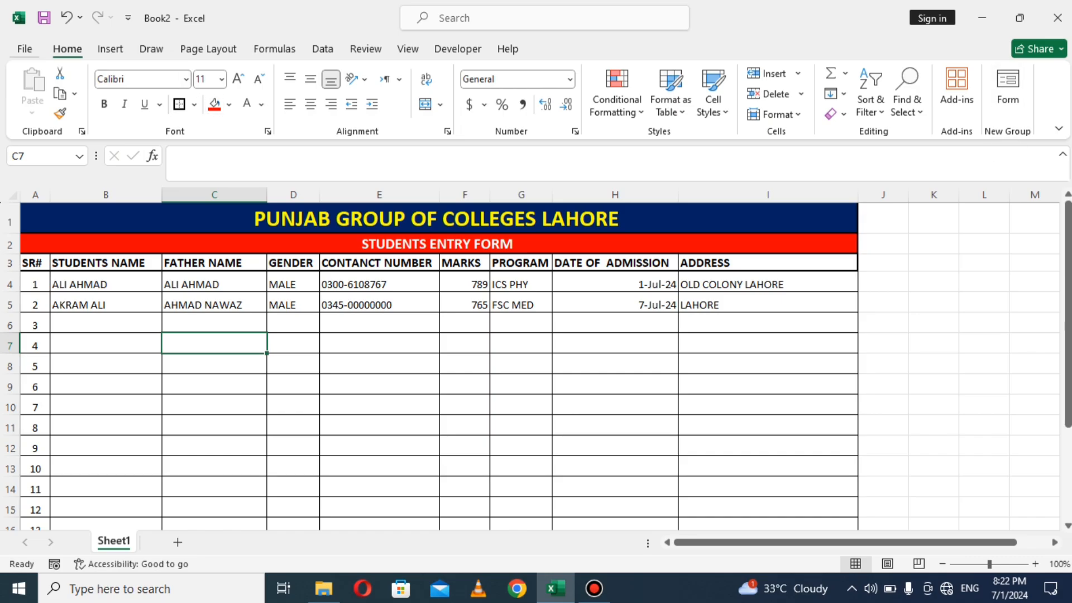
key("alt+f")
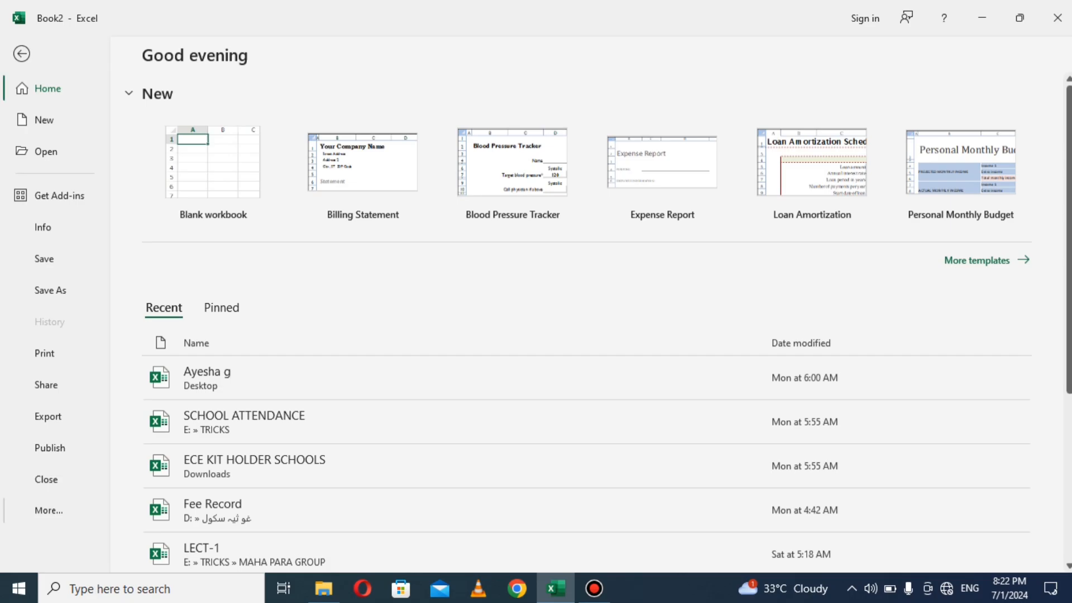
Step: Open the Excel Options dialog from File > More and shift it slightly left
left_click(49, 511)
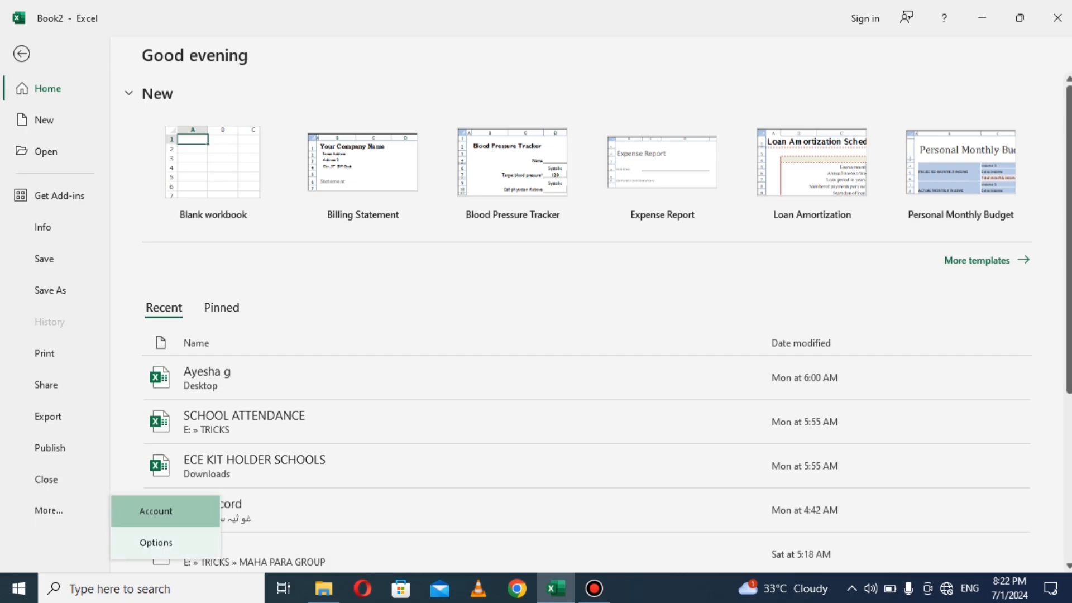
key("Escape")
key("Escape")
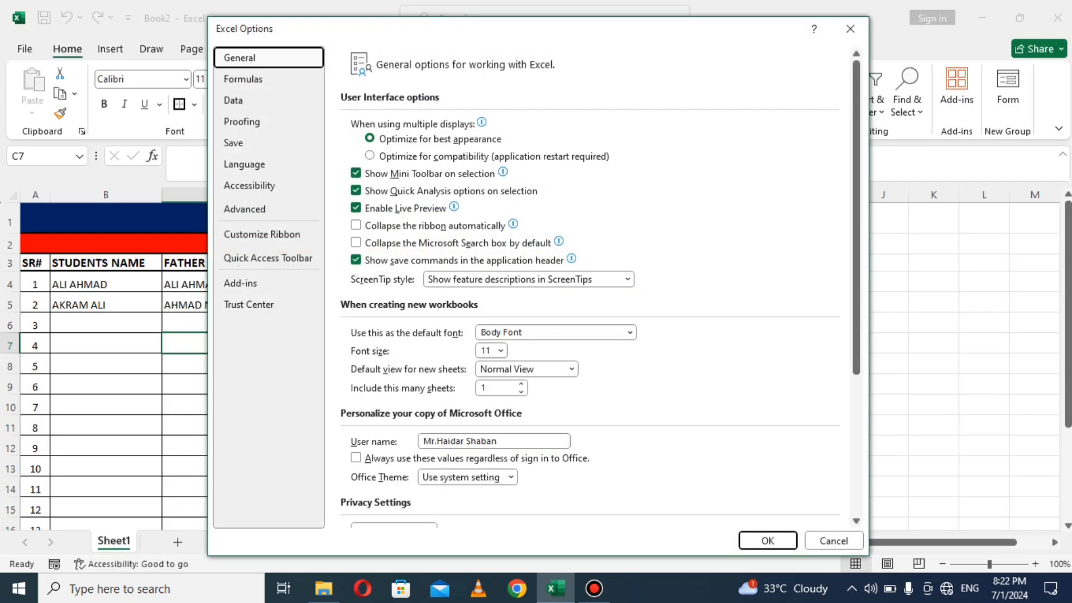
left_click_drag(472, 38, 354, 34)
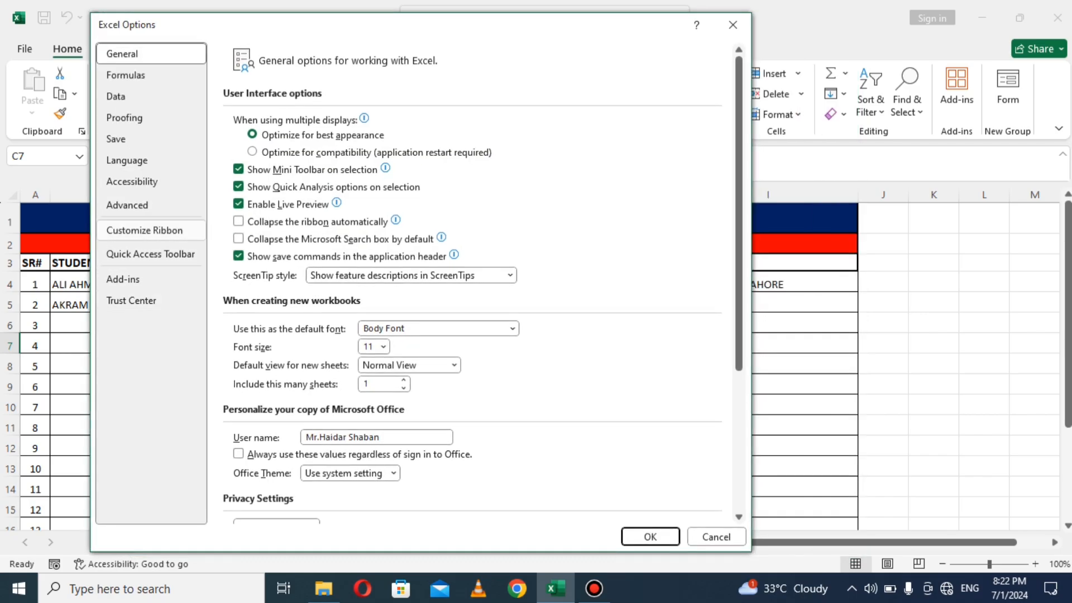
Step: Switch to Customize the Ribbon and choose commands from All Commands
left_click(144, 230)
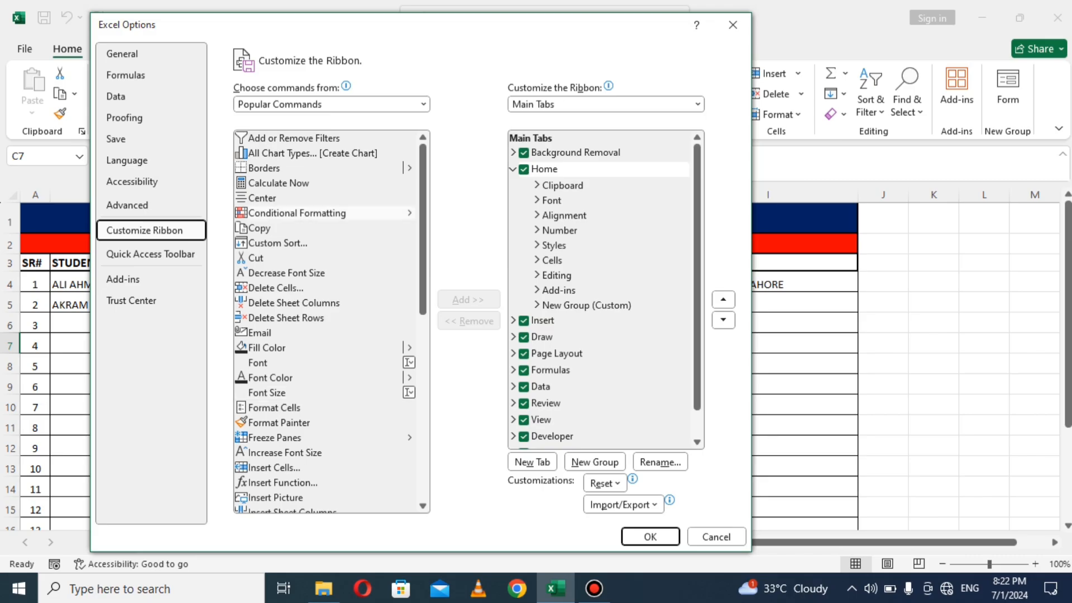
key("Tab")
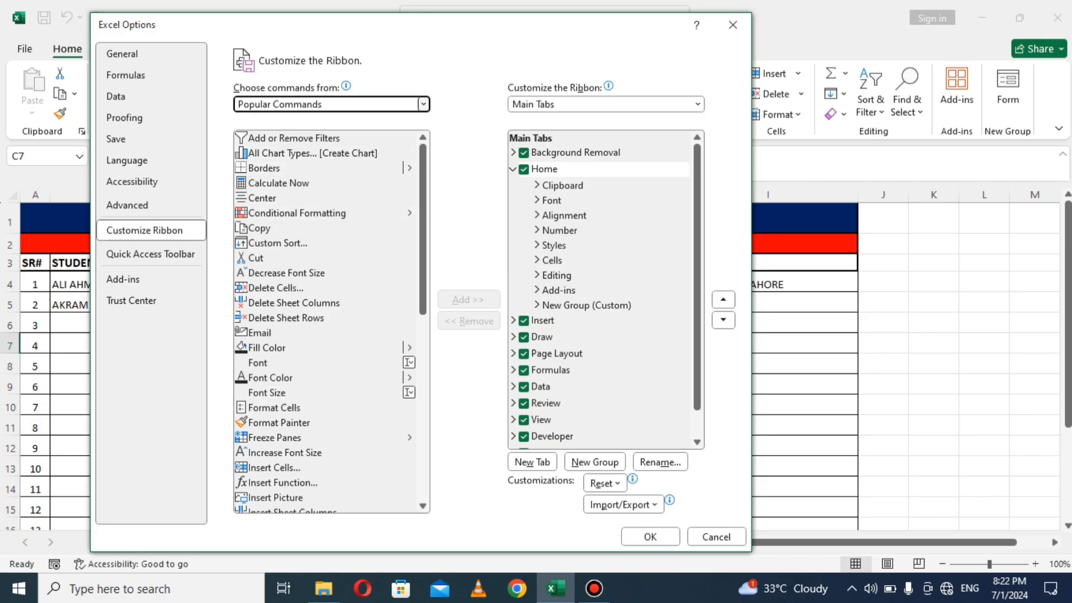
key("alt+Down")
key("Down")
key("Down")
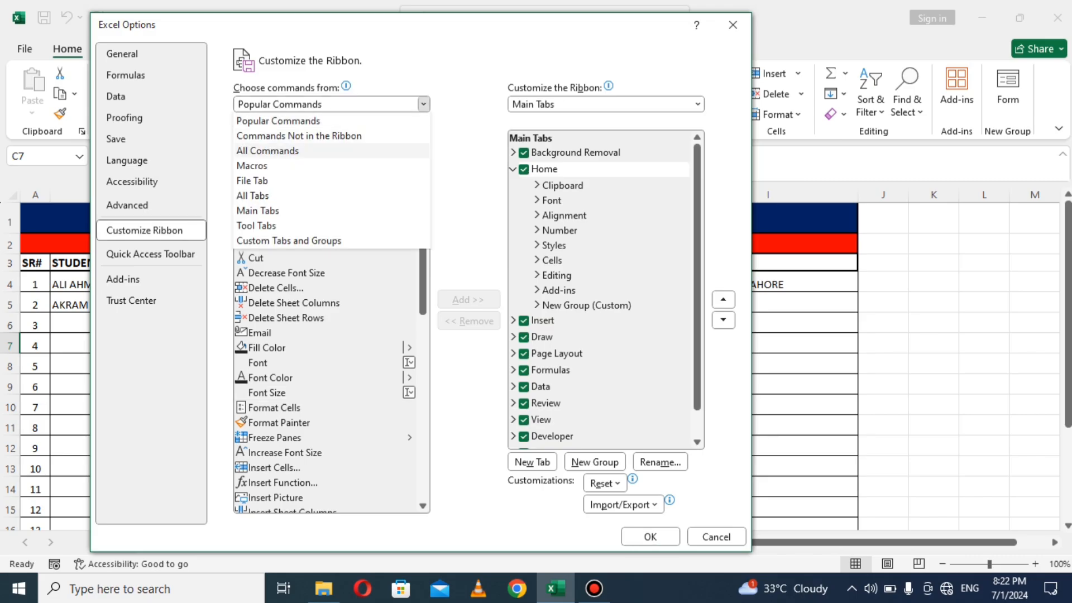
key("Escape")
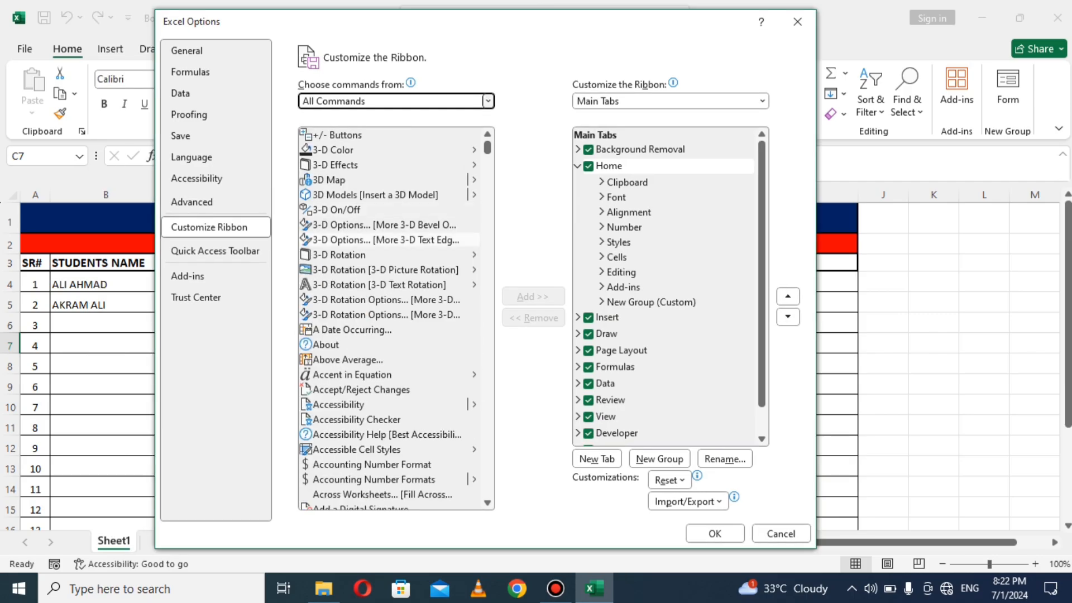
Step: Find and select the Form... command in the All Commands list
left_click(389, 165)
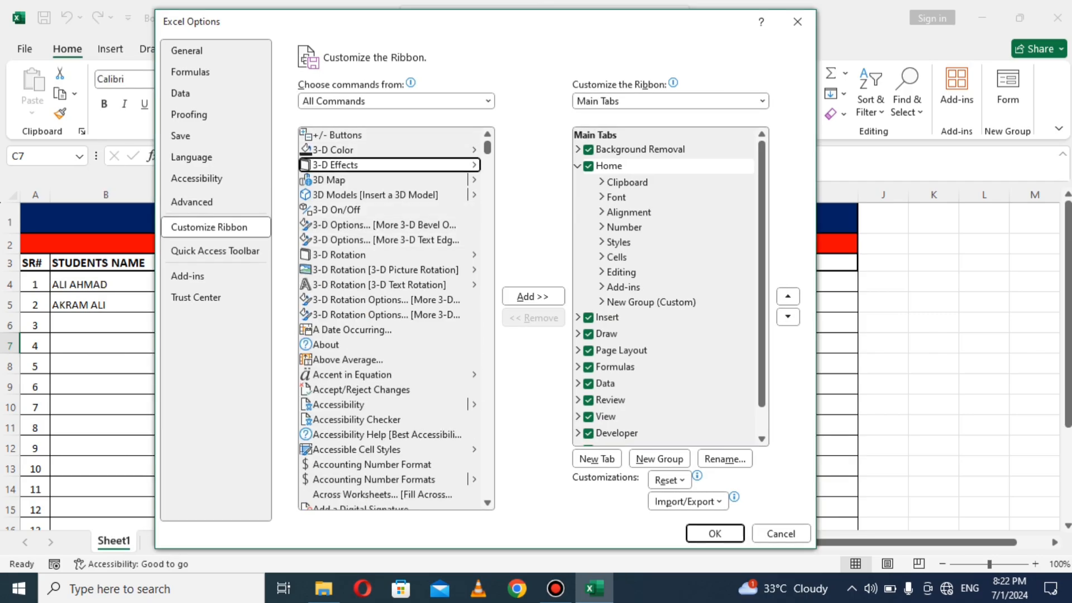
key("f")
key("f")
key("f")
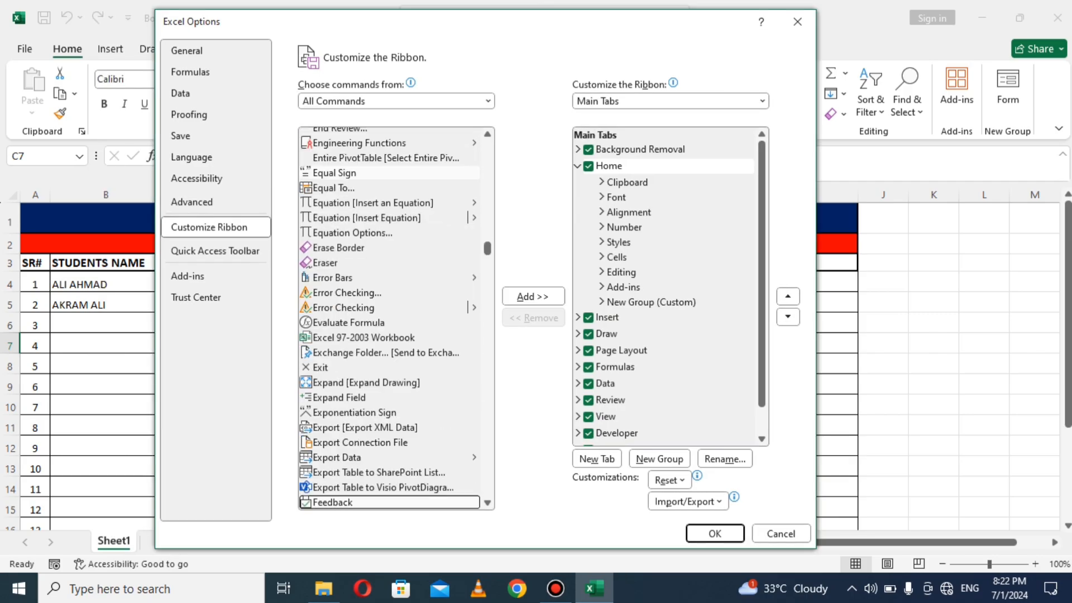
key("f")
key("f")
key("f")
key("f")
key("f")
key("f")
key("f")
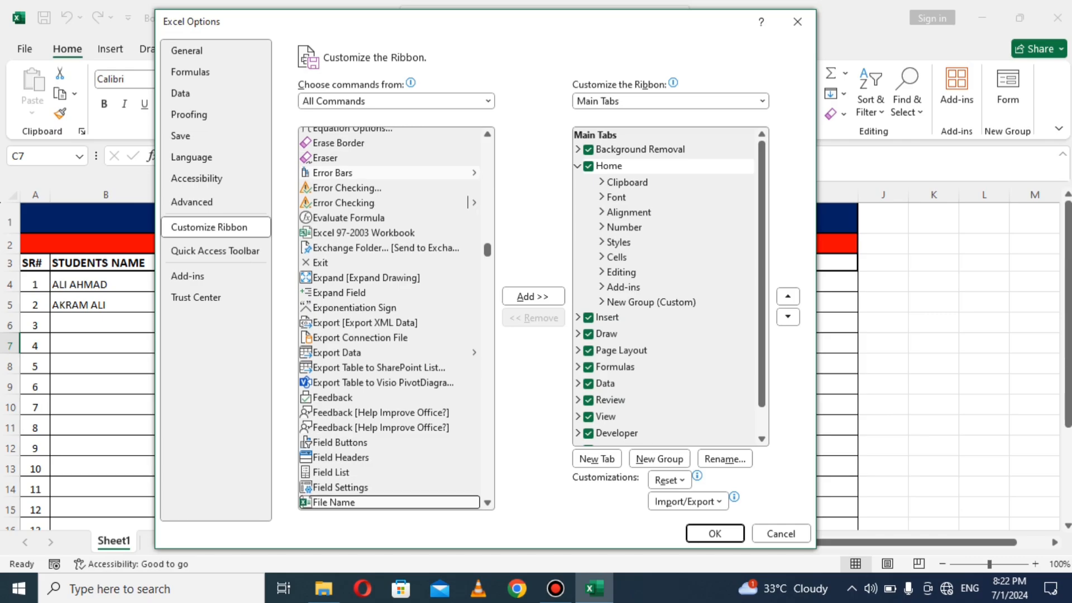
key("f")
key("f")
key("f")
key("f")
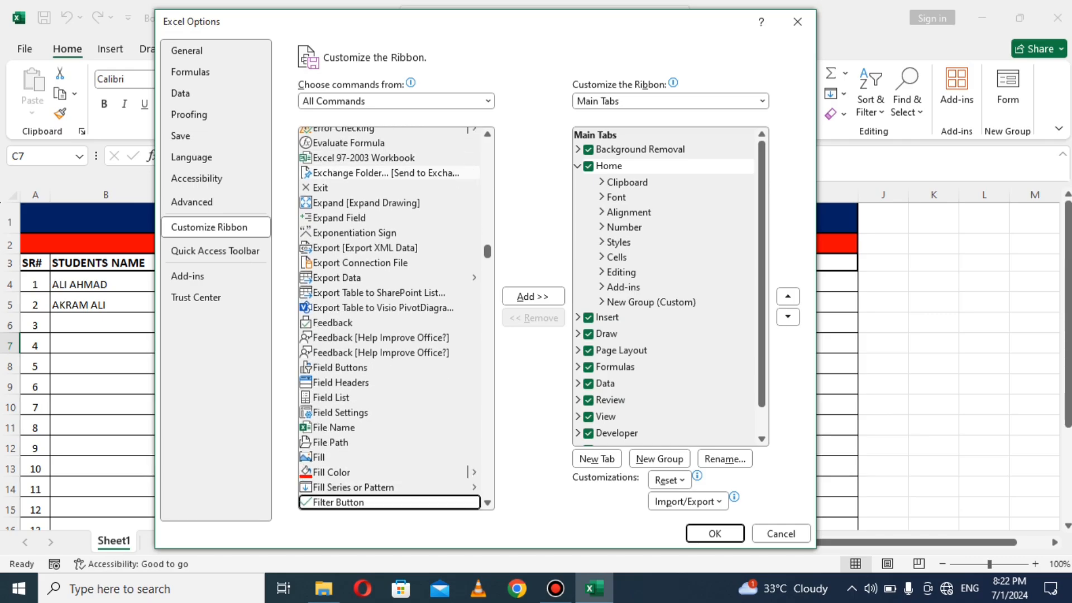
key("f")
key("f")
key("f")
key("f")
key("f")
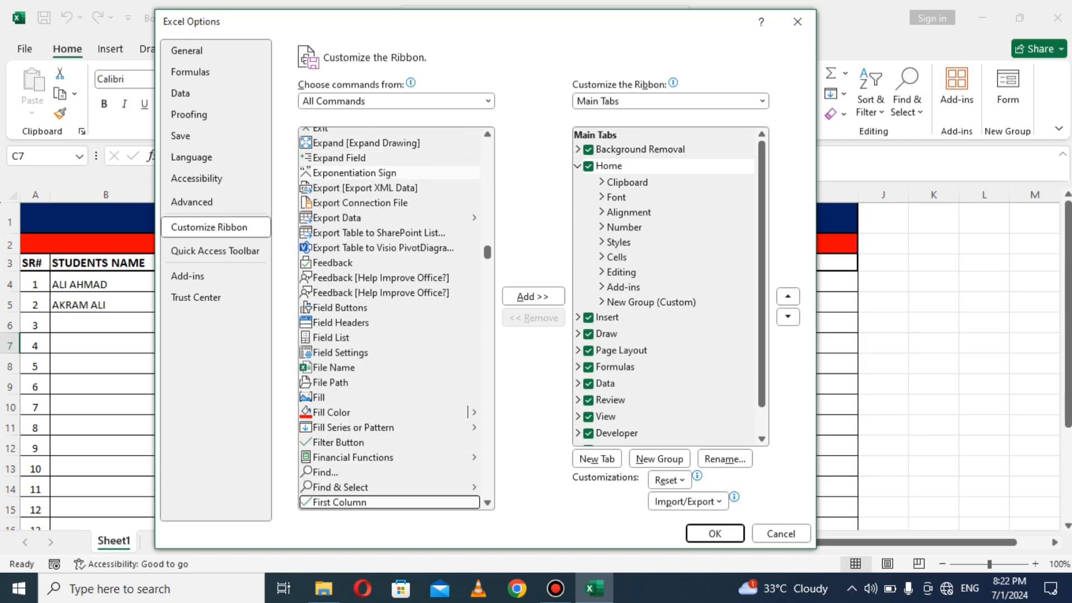
key("f")
key("f")
key("f")
key("f")
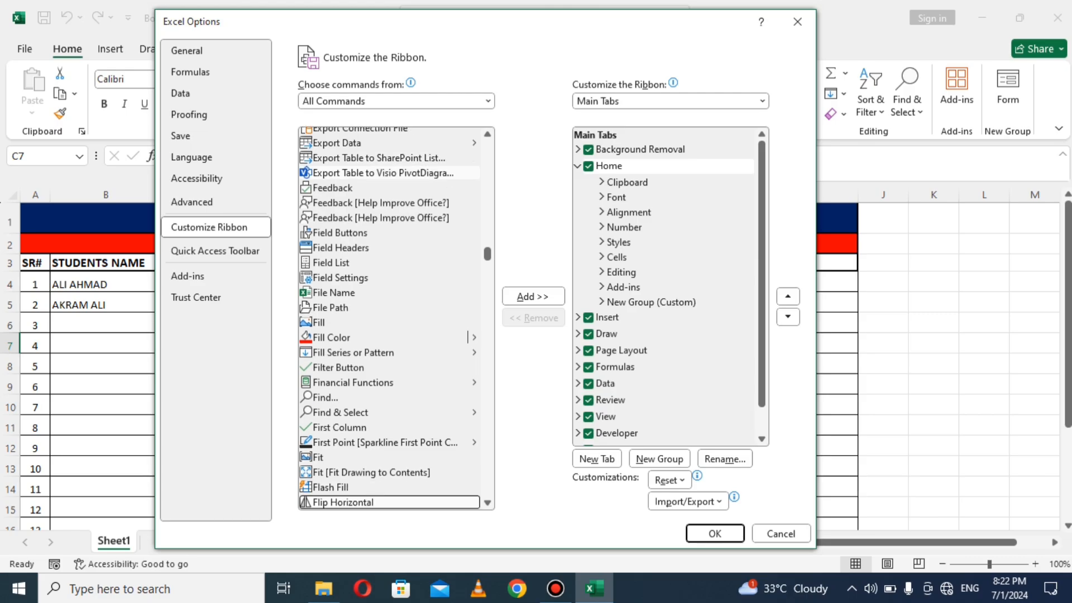
key("f")
key("f")
key("f")
key("f")
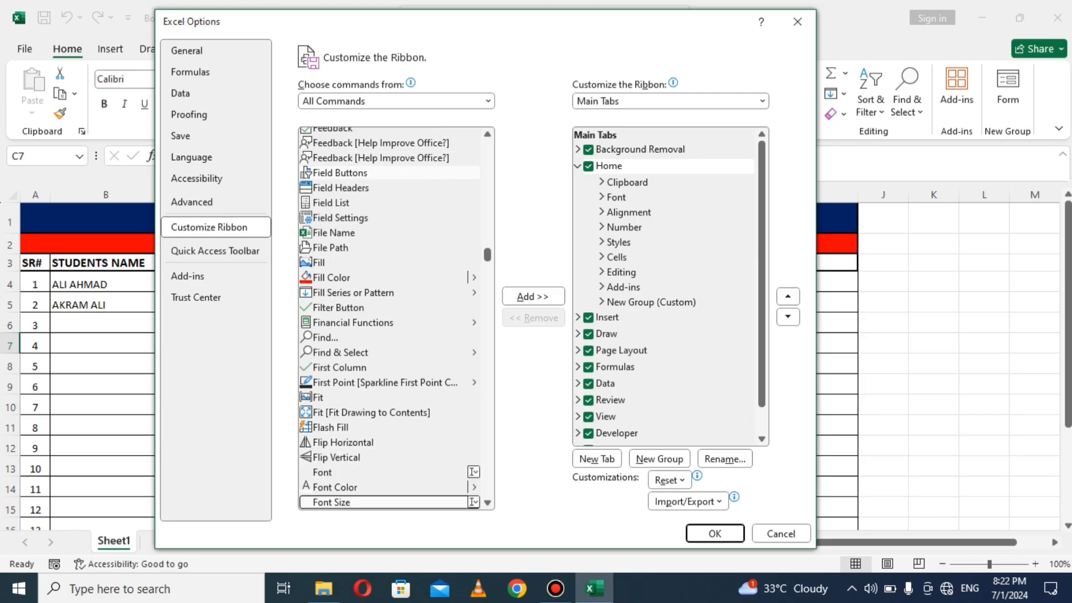
key("f")
key("f")
key("f")
key("f")
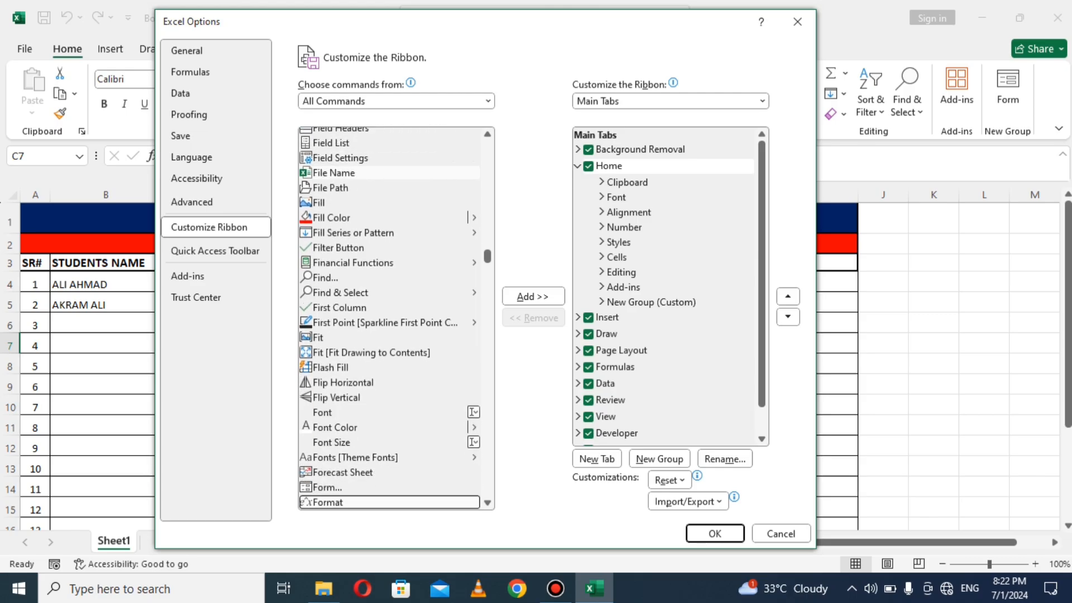
key("Up")
key("Up")
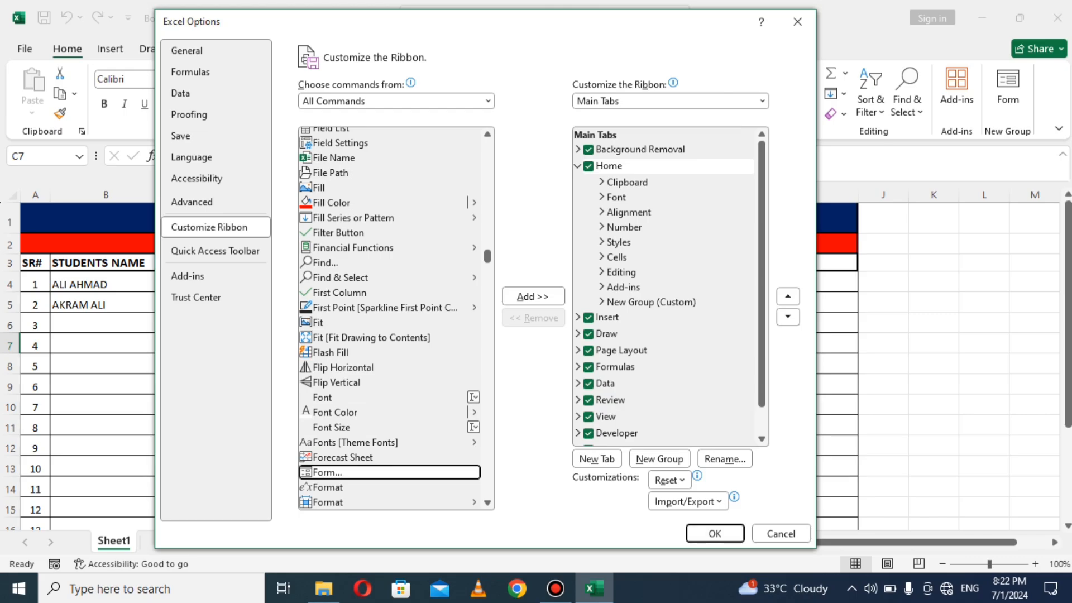
Step: Close Excel Options without changes and move the selection up to cell C6
left_click(797, 21)
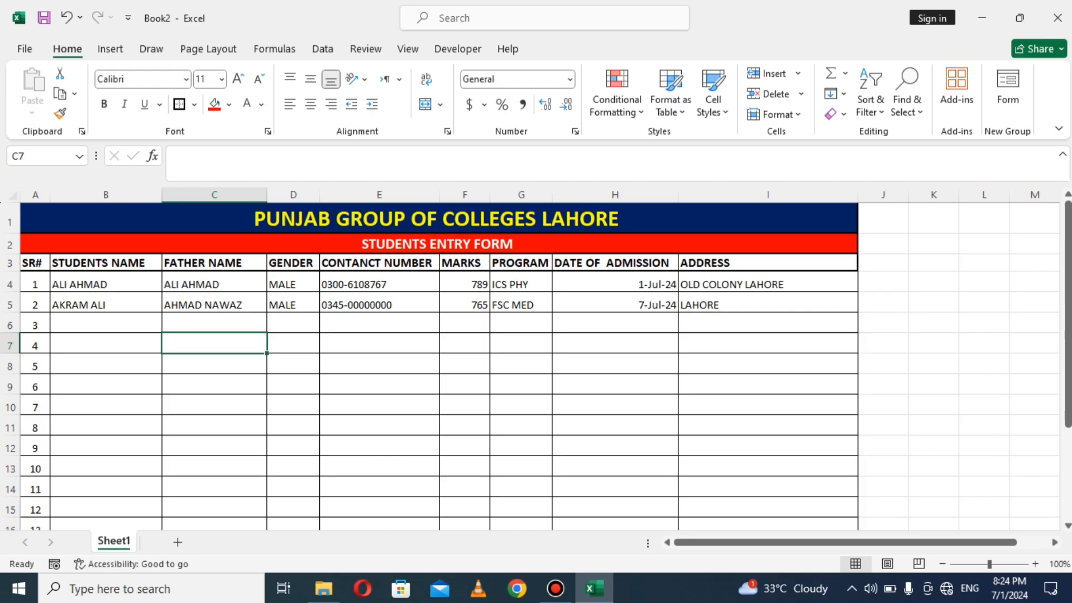
key("Up")
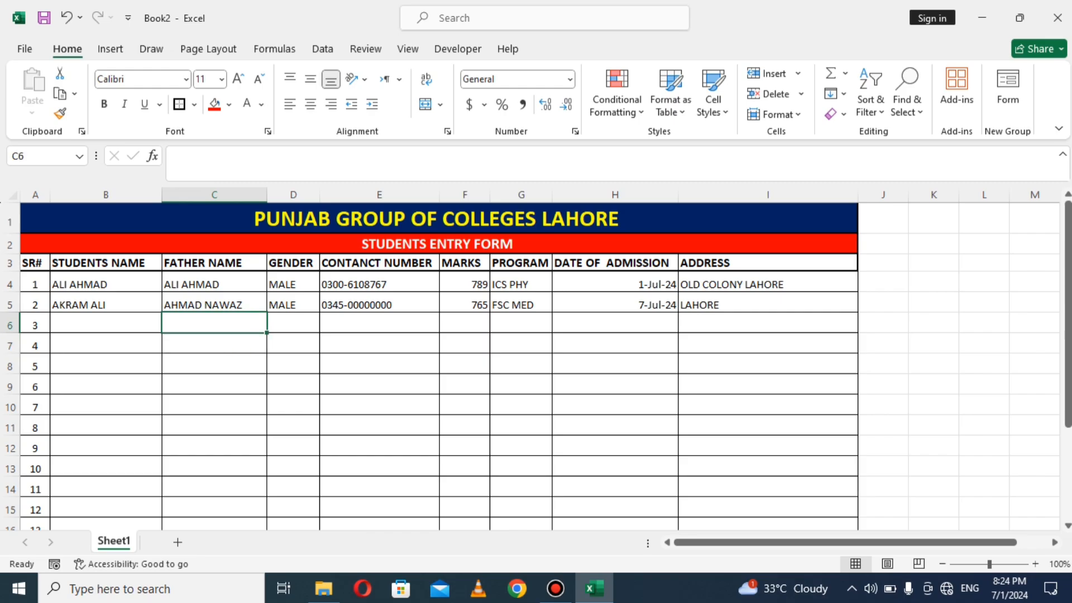